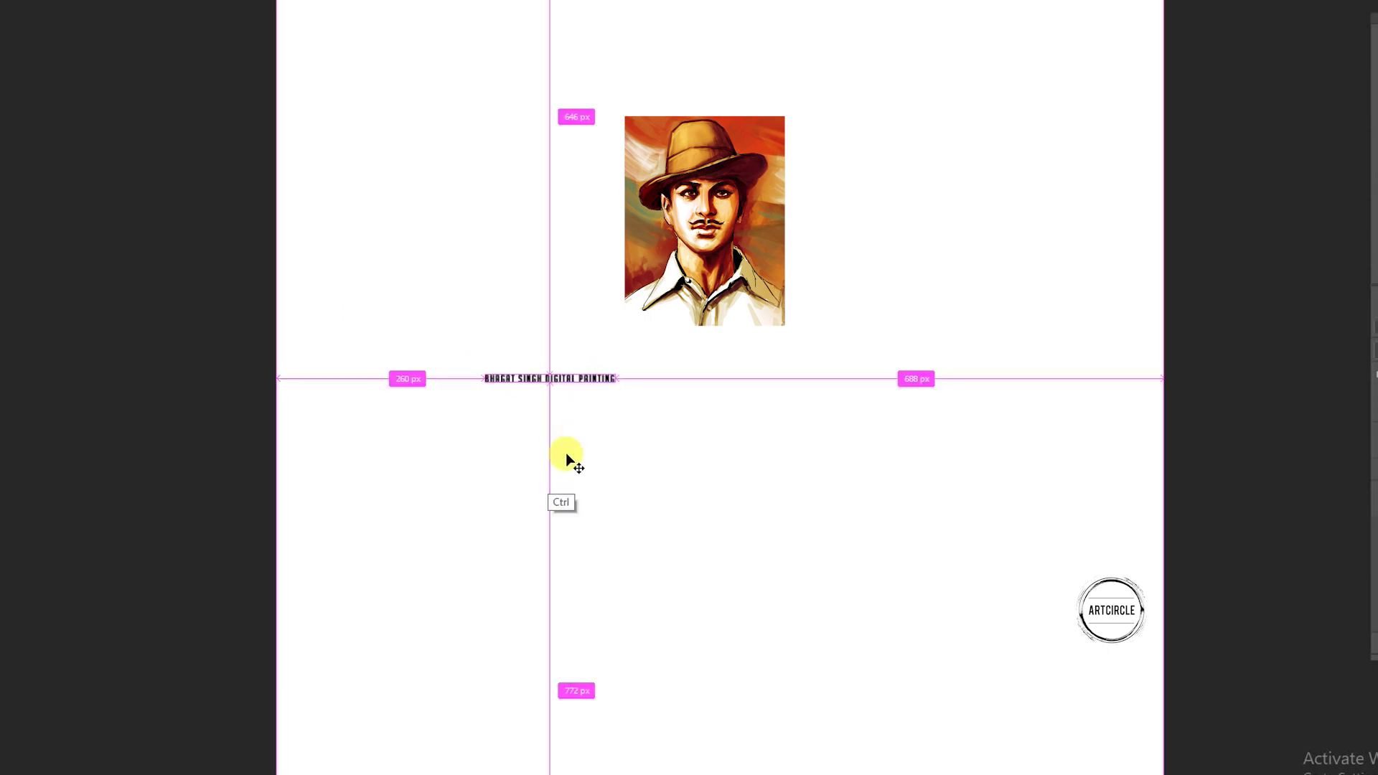
# Enlarge the title text and widen it across the page
pyautogui.hotkey('ctrl', 't')
pyautogui.moveTo(611, 366)
pyautogui.mouseDown()
pyautogui.moveTo(1046, 127)
pyautogui.moveTo(1096, 127)
pyautogui.mouseUp()
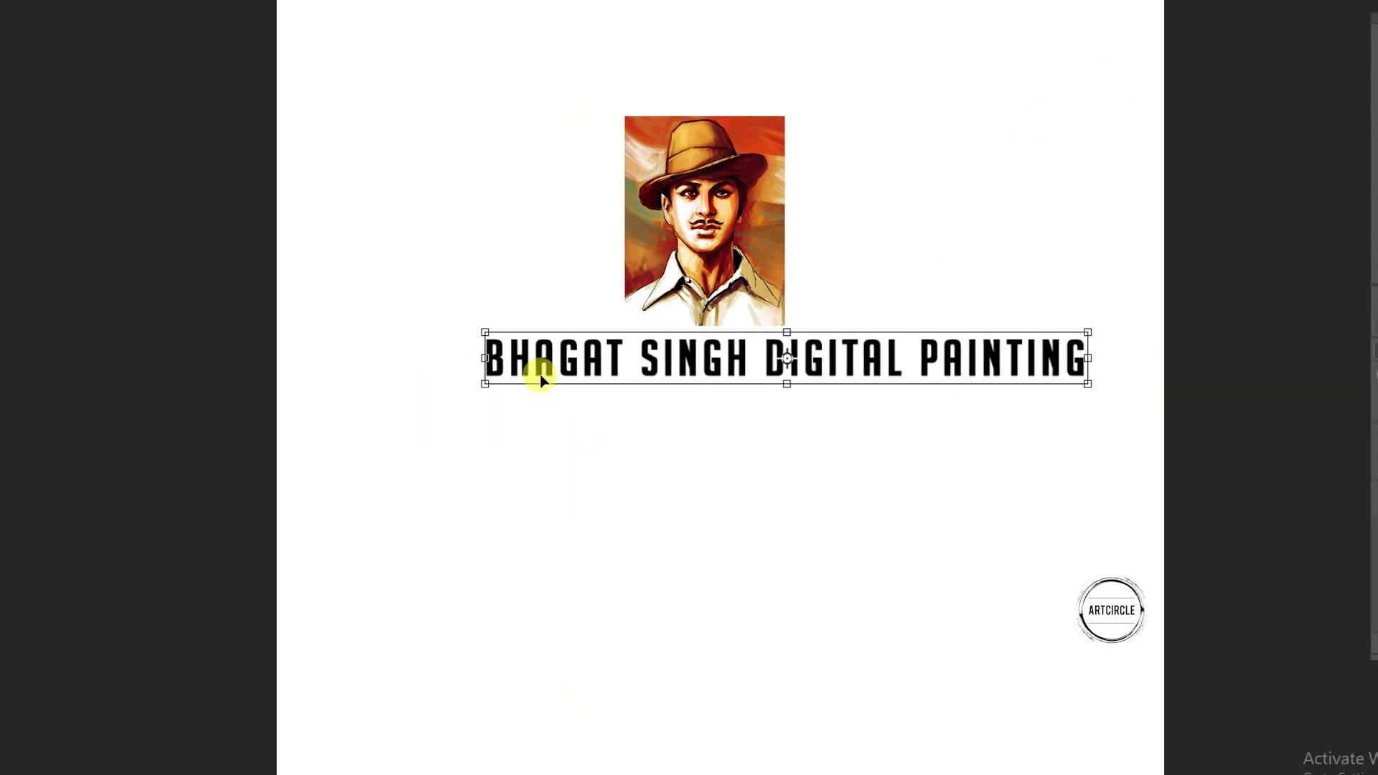
pyautogui.moveTo(485, 360); pyautogui.dragTo(353, 452)
pyautogui.press('Return')
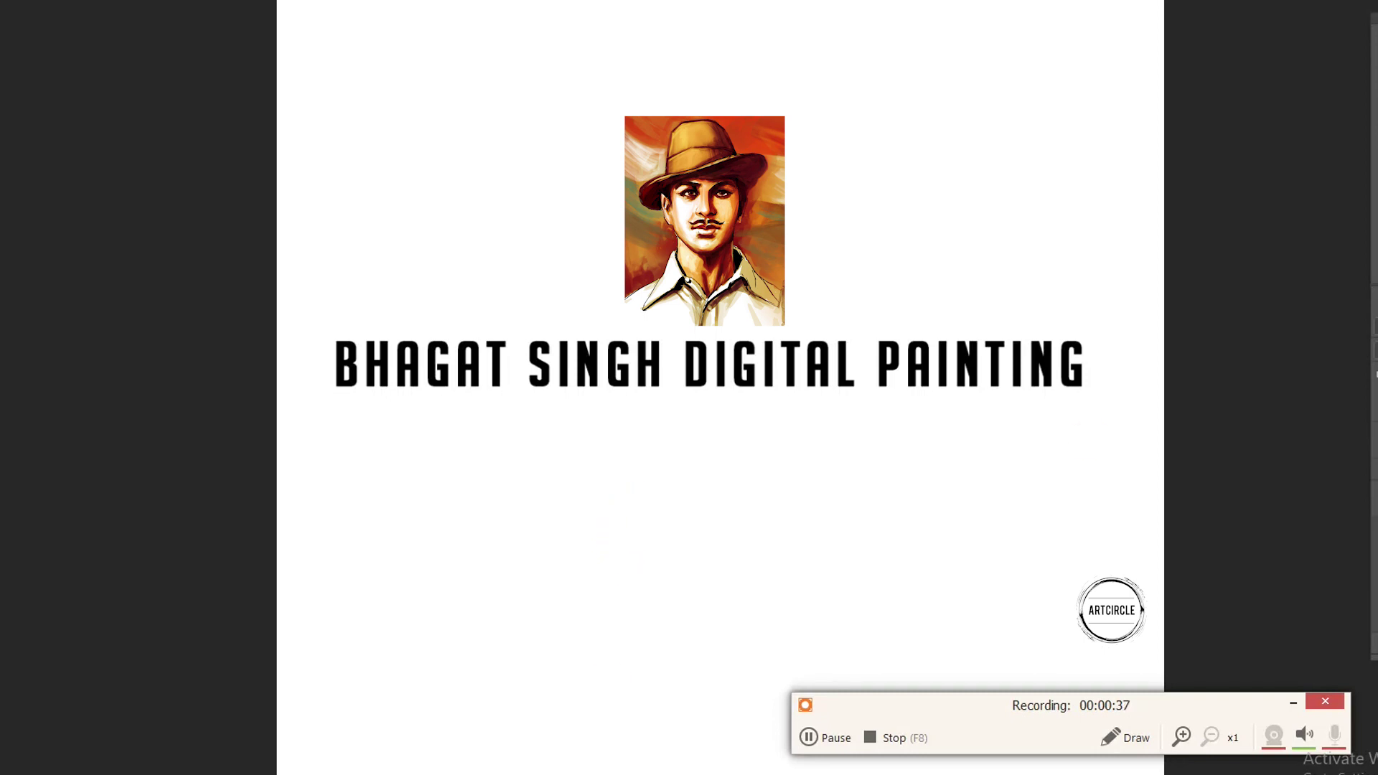
# Paint a thick underline, add a scaled 'IN PHOTOSHOP' line beneath it, then undo it
pyautogui.moveTo(330, 408); pyautogui.dragTo(1096, 408)
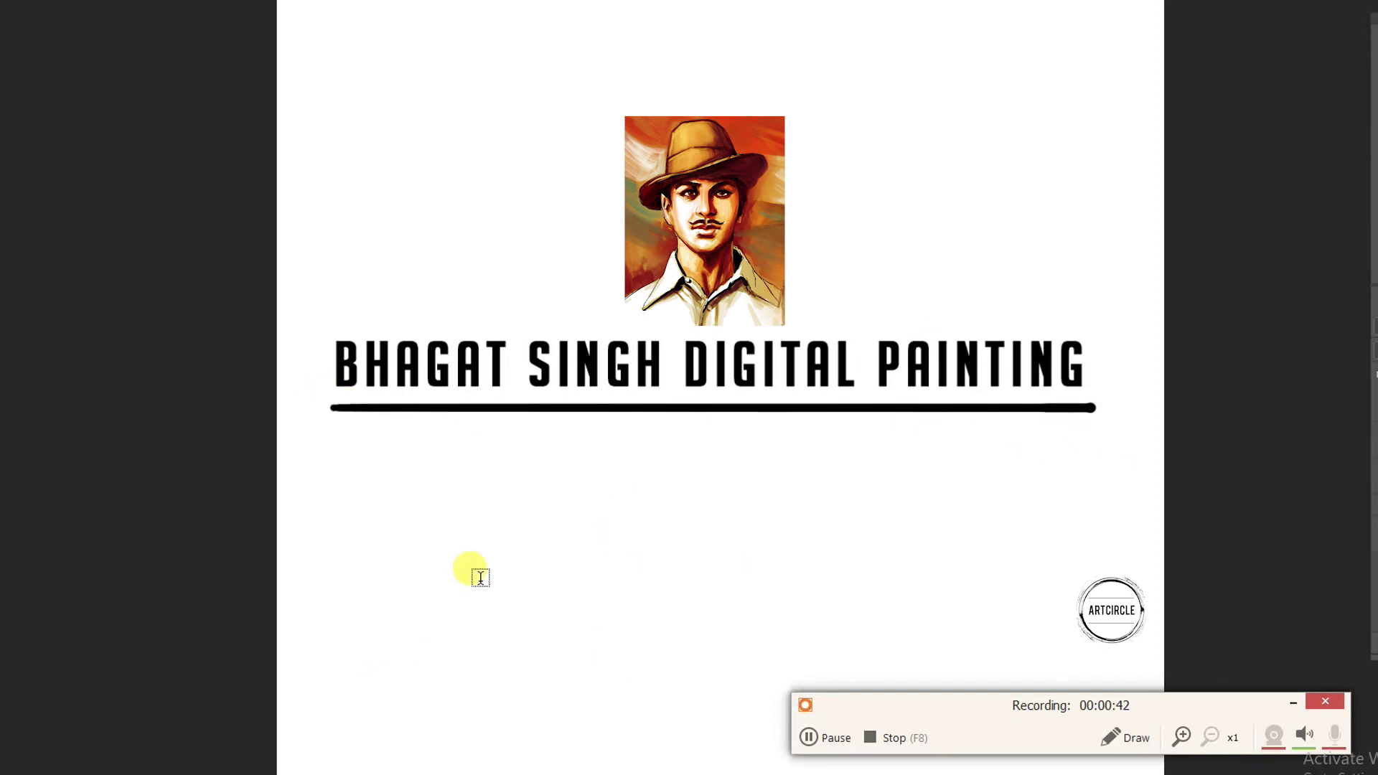
pyautogui.click(471, 544)
pyautogui.write('IN PHOTOSHOP')
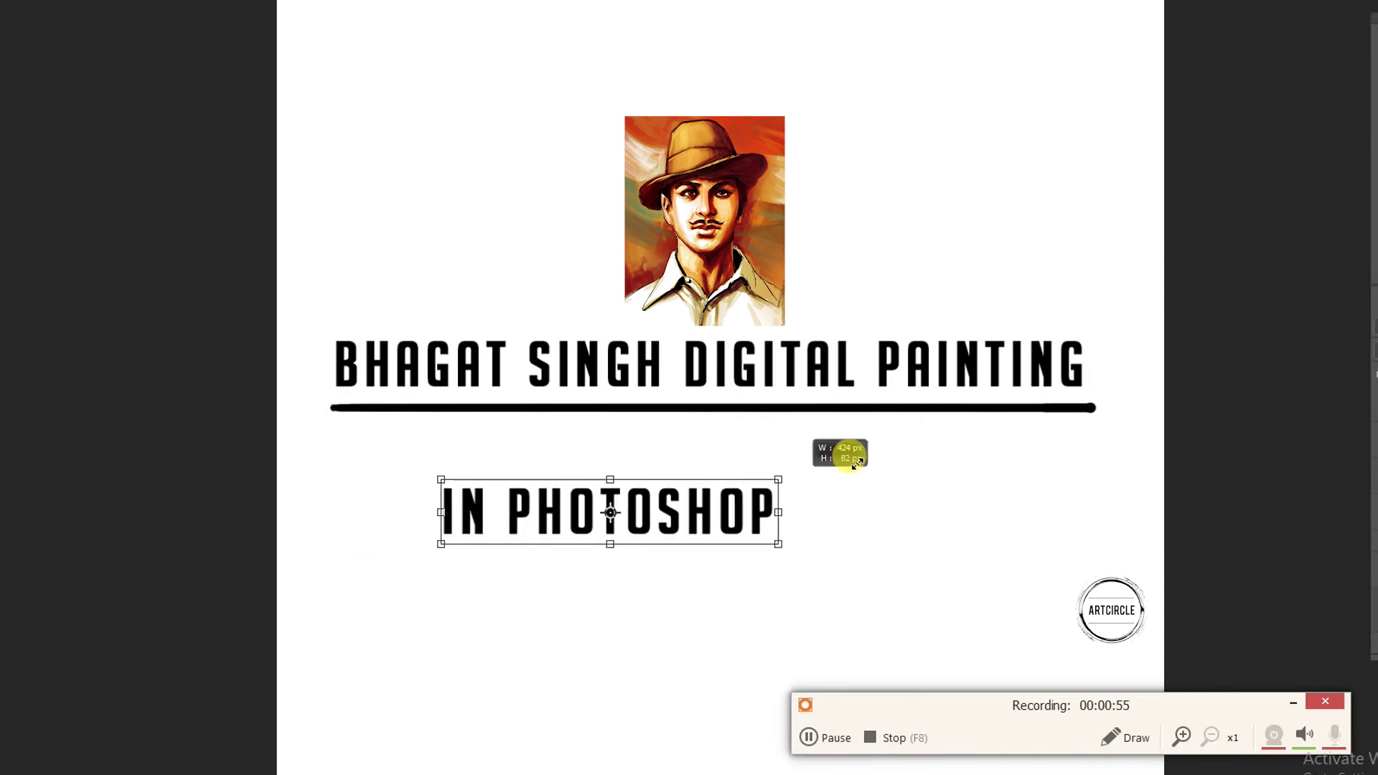
pyautogui.moveTo(500, 531)
pyautogui.mouseDown()
pyautogui.moveTo(954, 440)
pyautogui.moveTo(915, 488)
pyautogui.mouseUp()
pyautogui.press('Return')
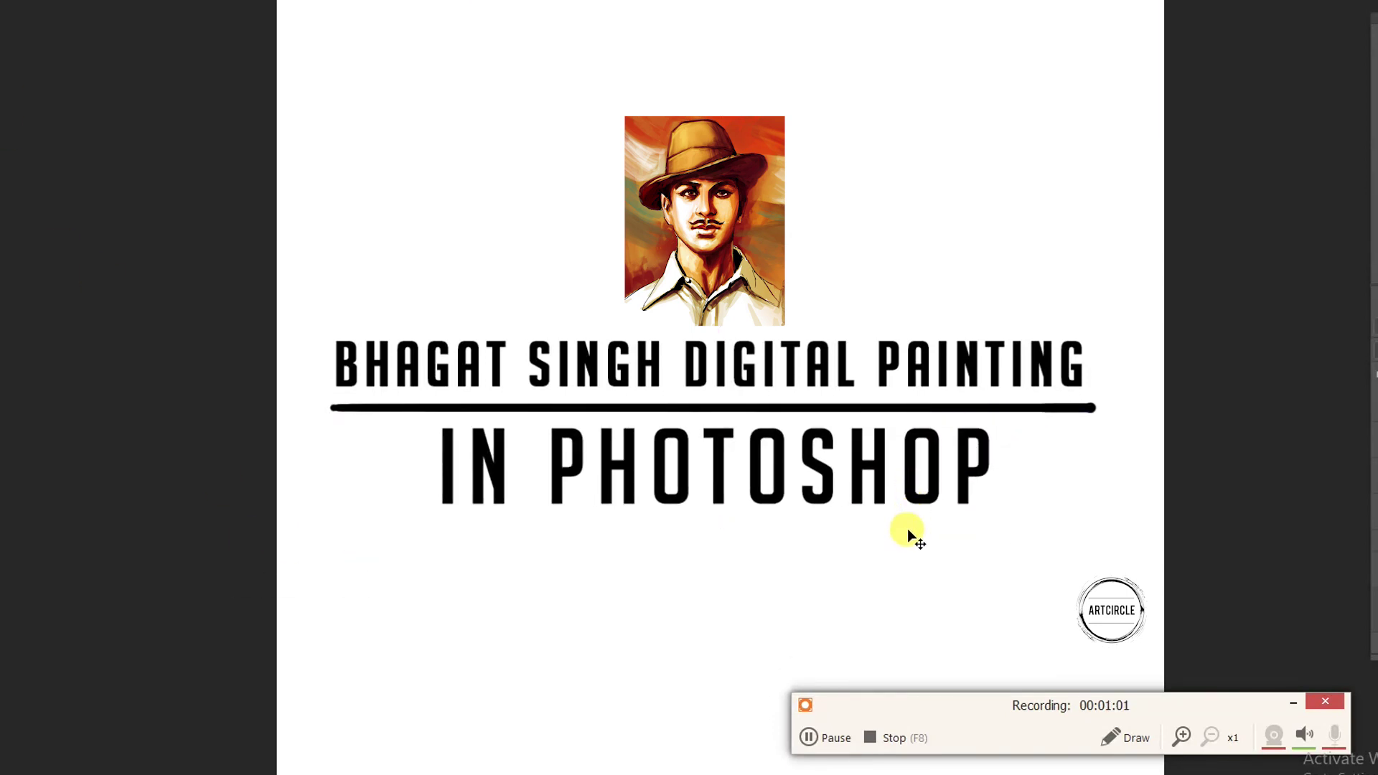
pyautogui.hotkey('ctrl', 'z')
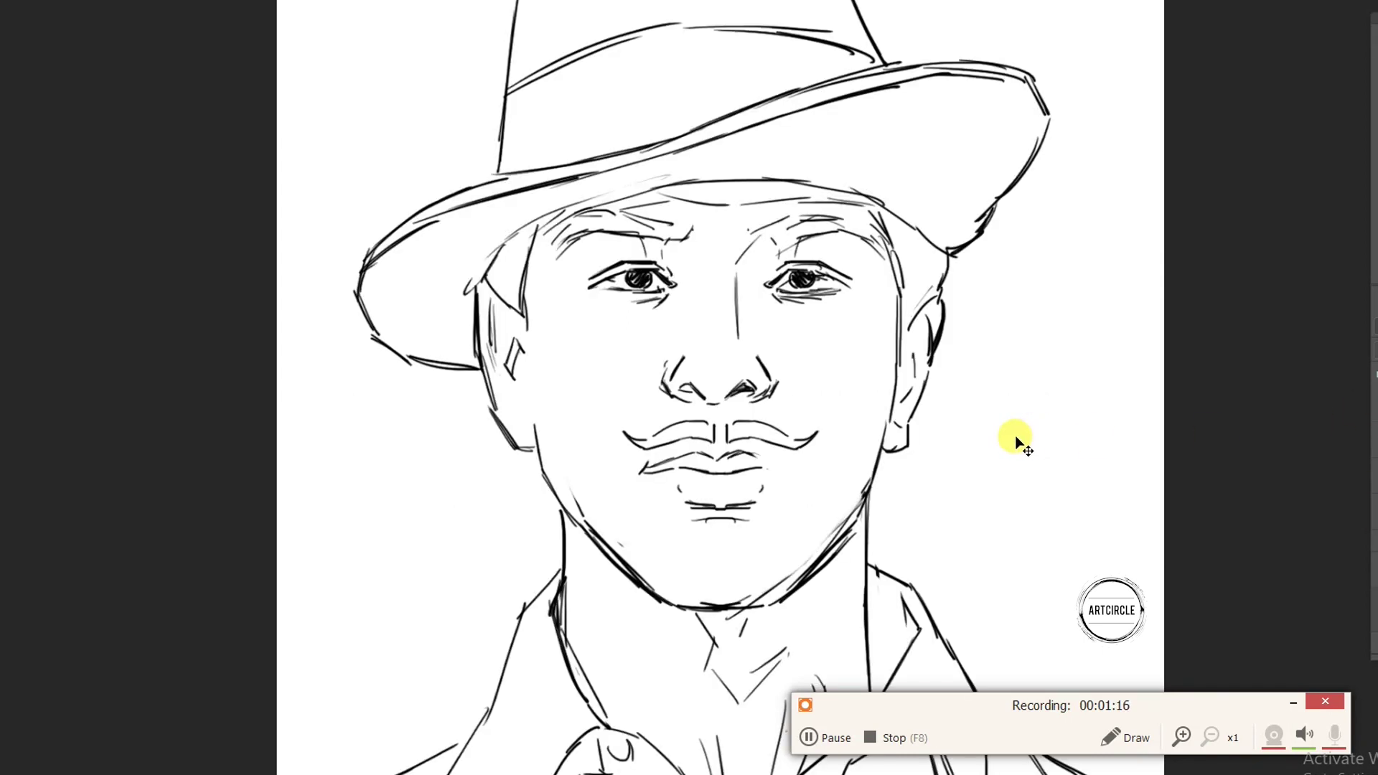
# Zoom out to frame the whole portrait sketch and select an inking brush
pyautogui.scroll(-2, 1015, 439)
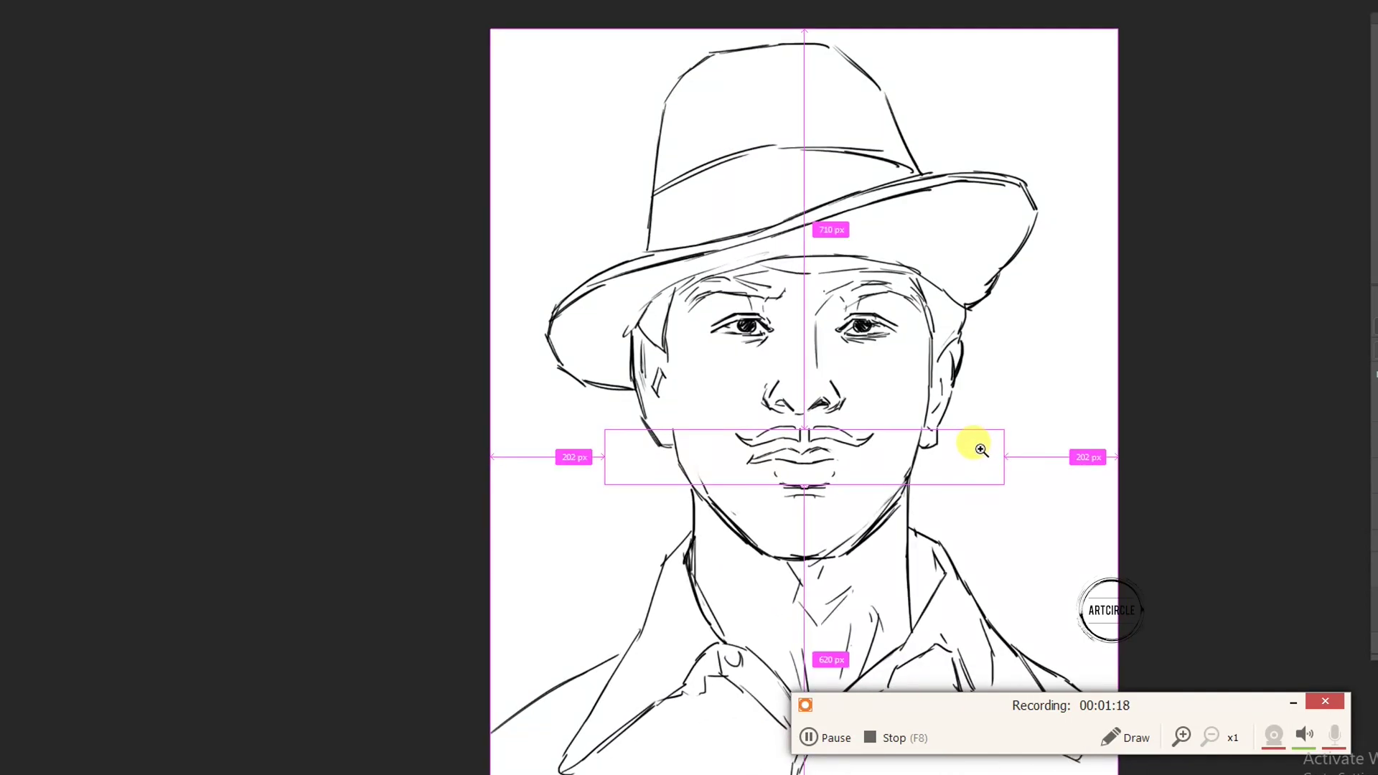
pyautogui.moveTo(954, 385); pyautogui.dragTo(970, 659)
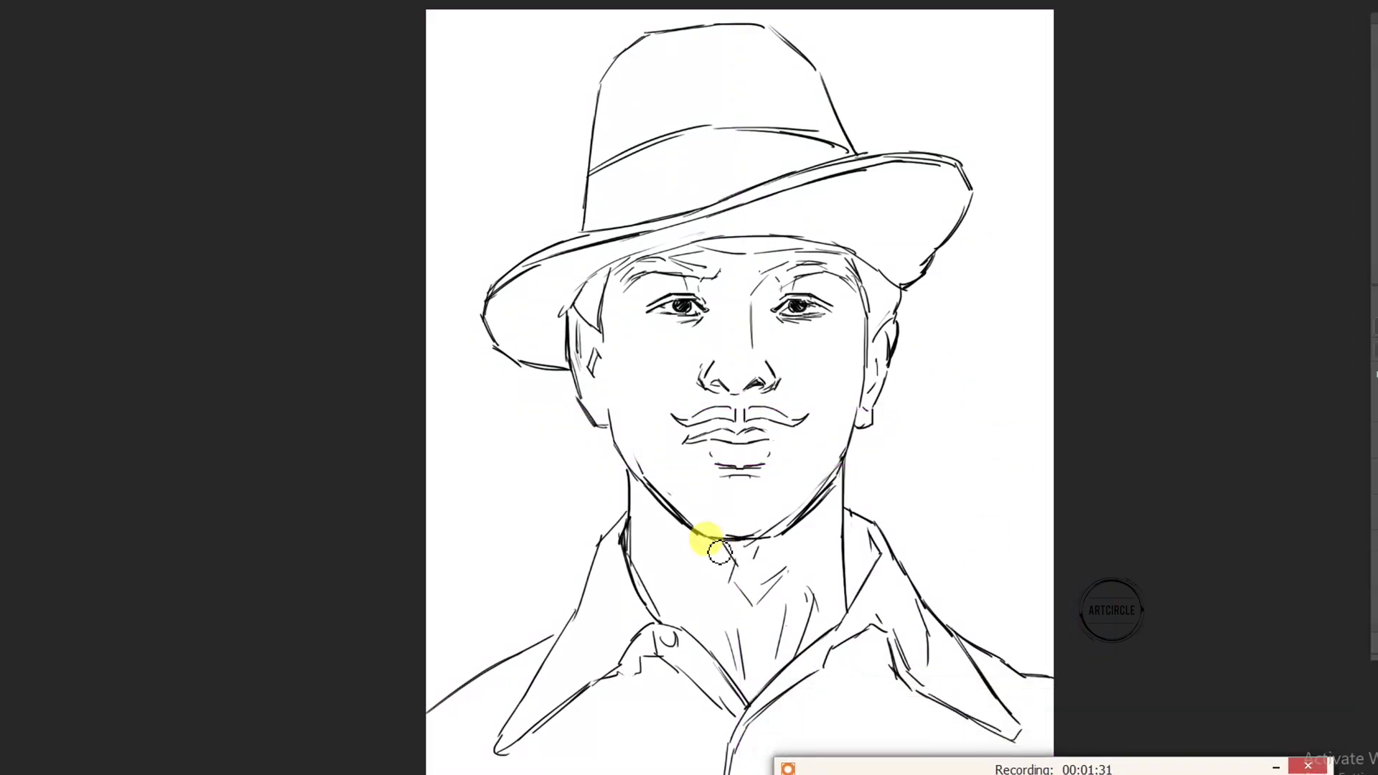
pyautogui.press('F5')
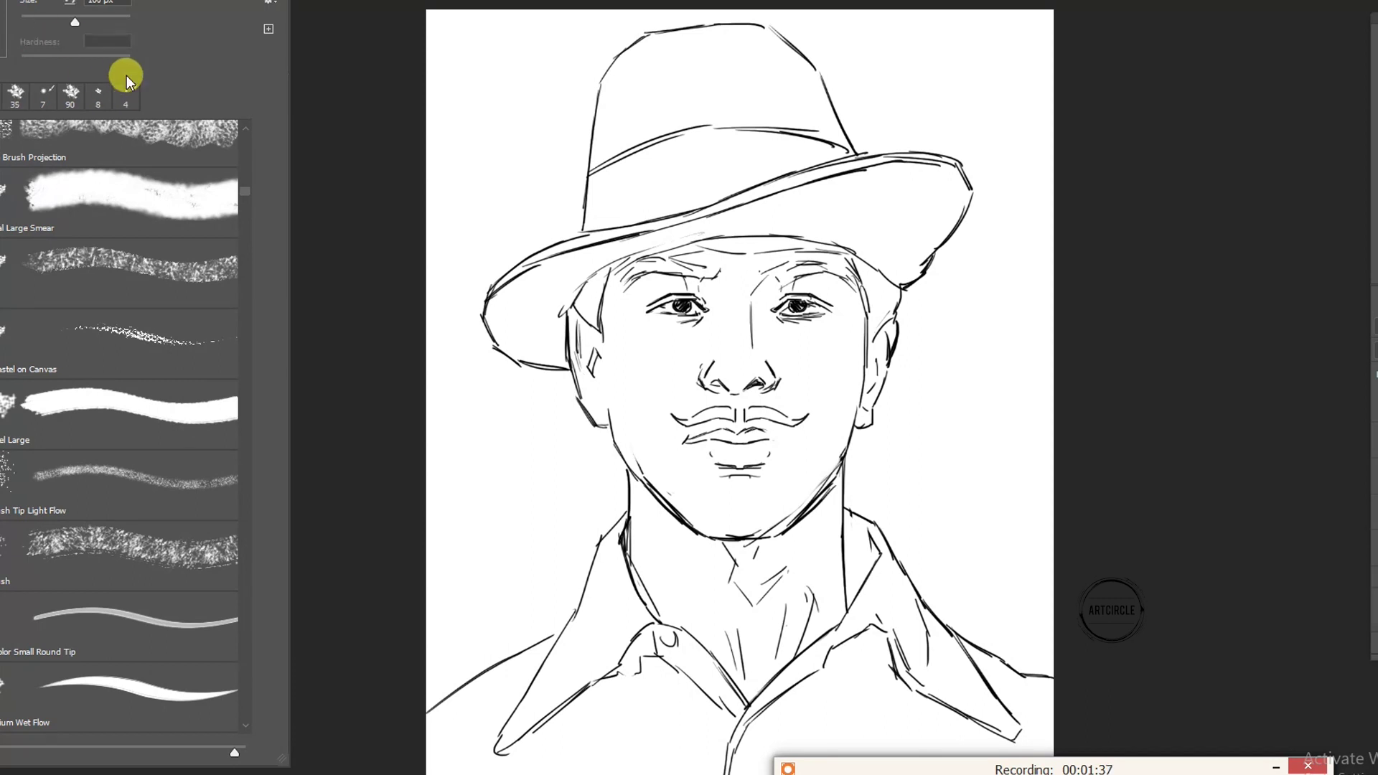
pyautogui.click(807, 140)
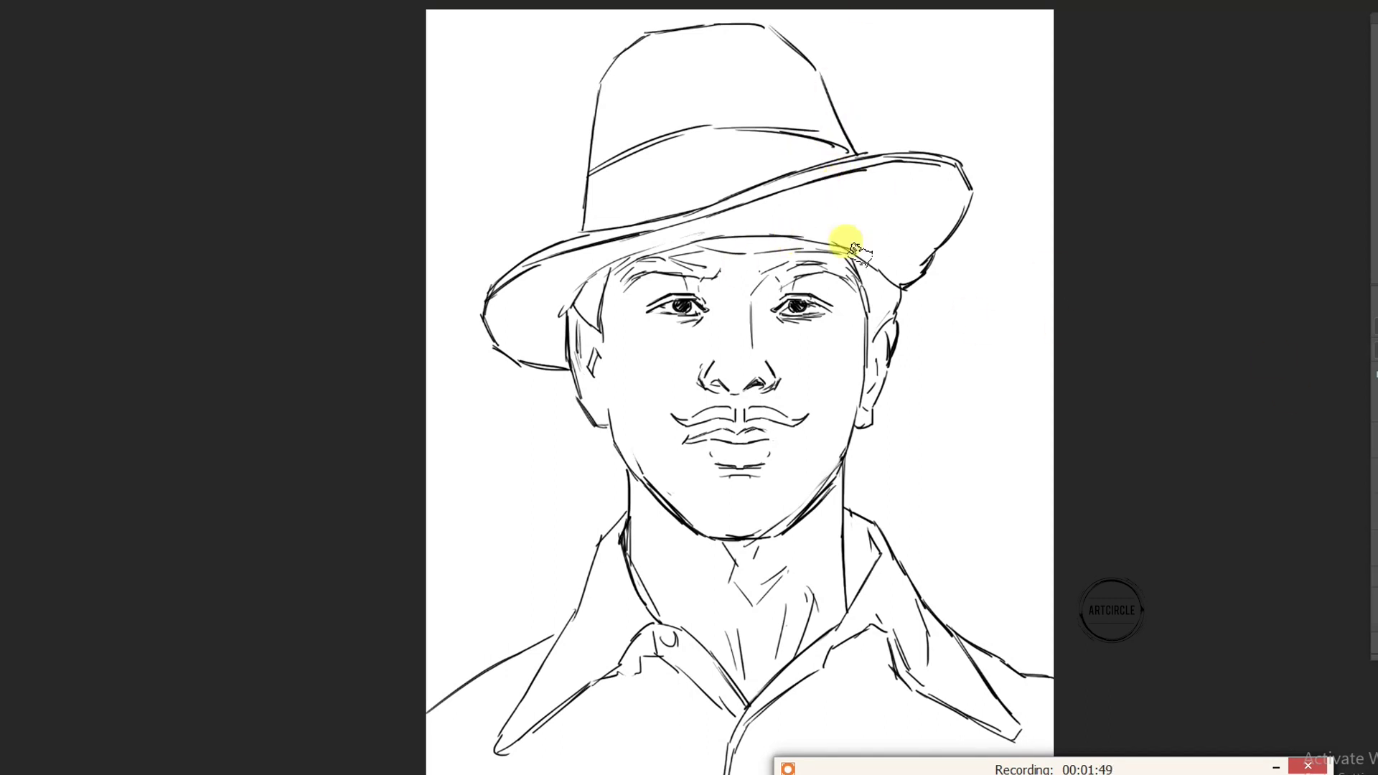
# Fill the hat brim's underside black and darken the left eyebrow and both eyes
pyautogui.moveTo(790, 209)
pyautogui.mouseDown()
pyautogui.moveTo(660, 221)
pyautogui.moveTo(936, 164)
pyautogui.moveTo(892, 262)
pyautogui.moveTo(892, 200)
pyautogui.moveTo(895, 221)
pyautogui.moveTo(947, 195)
pyautogui.mouseUp()
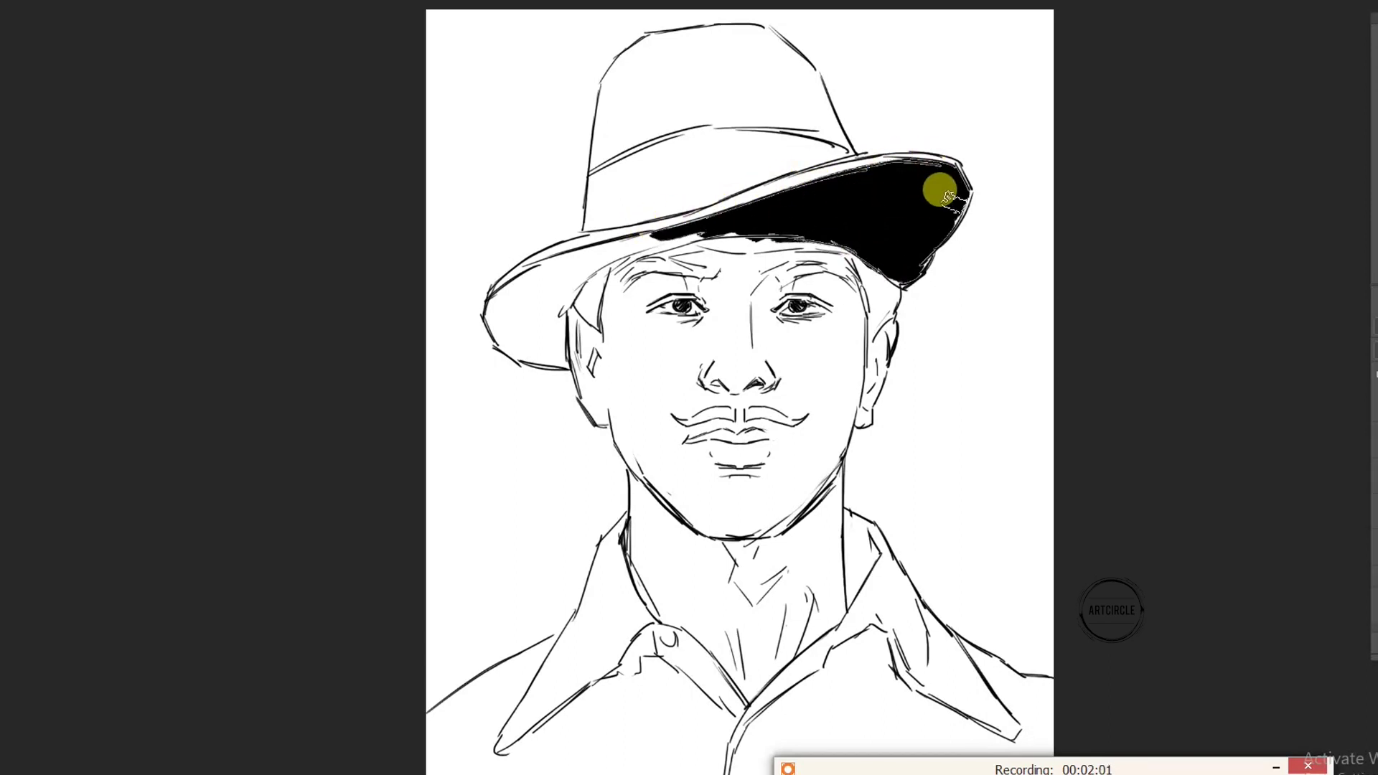
pyautogui.moveTo(566, 261)
pyautogui.mouseDown()
pyautogui.moveTo(529, 258)
pyautogui.moveTo(492, 329)
pyautogui.moveTo(529, 332)
pyautogui.moveTo(593, 240)
pyautogui.moveTo(569, 261)
pyautogui.moveTo(751, 181)
pyautogui.moveTo(697, 210)
pyautogui.mouseUp()
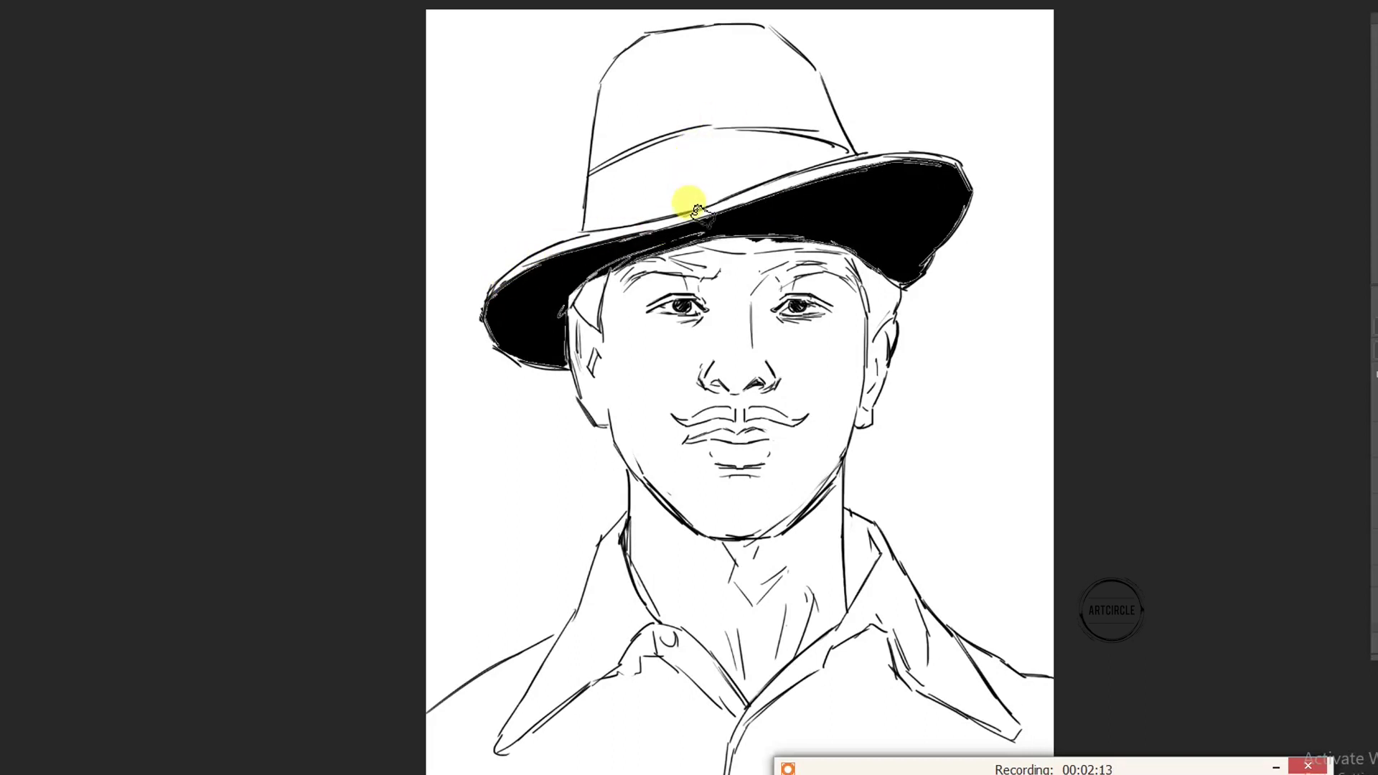
pyautogui.moveTo(625, 268); pyautogui.dragTo(717, 274)
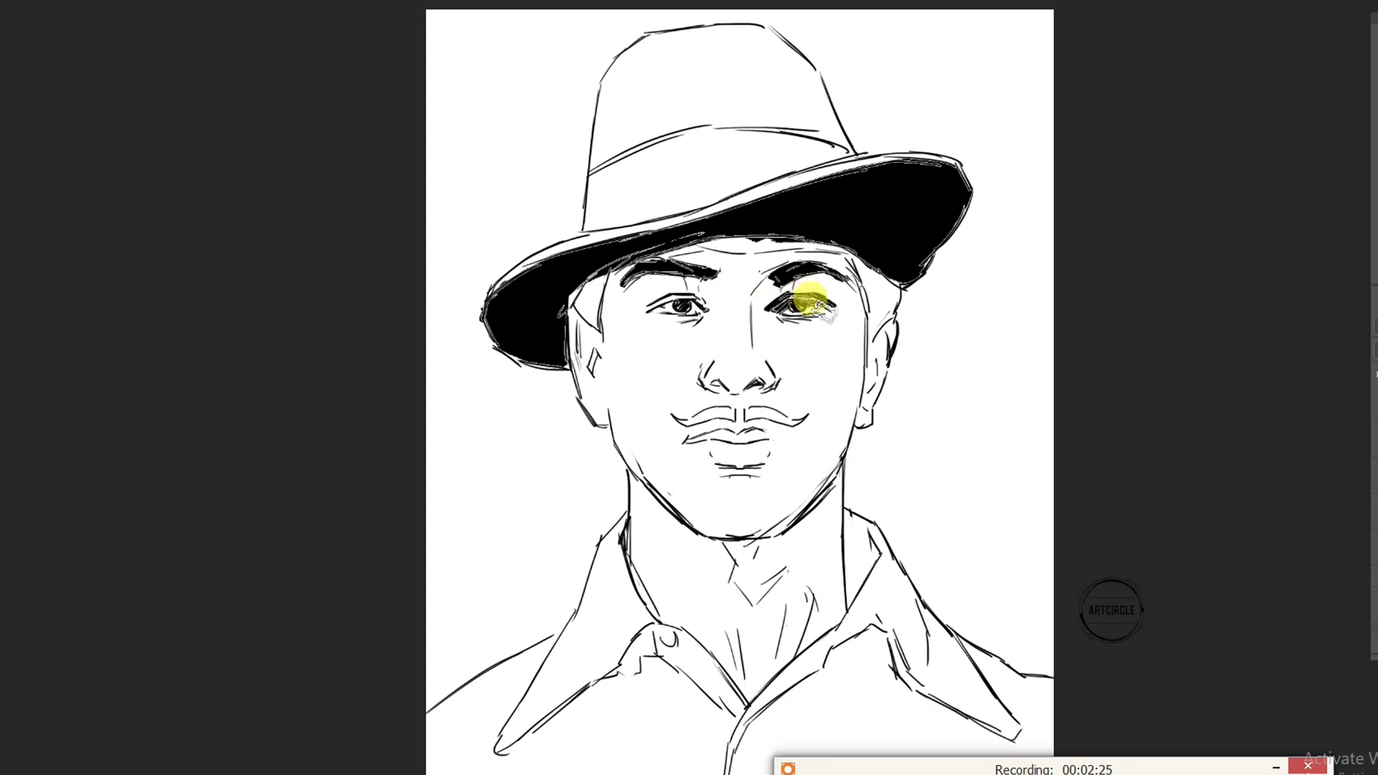
pyautogui.moveTo(815, 306); pyautogui.dragTo(783, 323)
pyautogui.moveTo(646, 305)
pyautogui.mouseDown()
pyautogui.moveTo(696, 294)
pyautogui.moveTo(710, 309)
pyautogui.mouseUp()
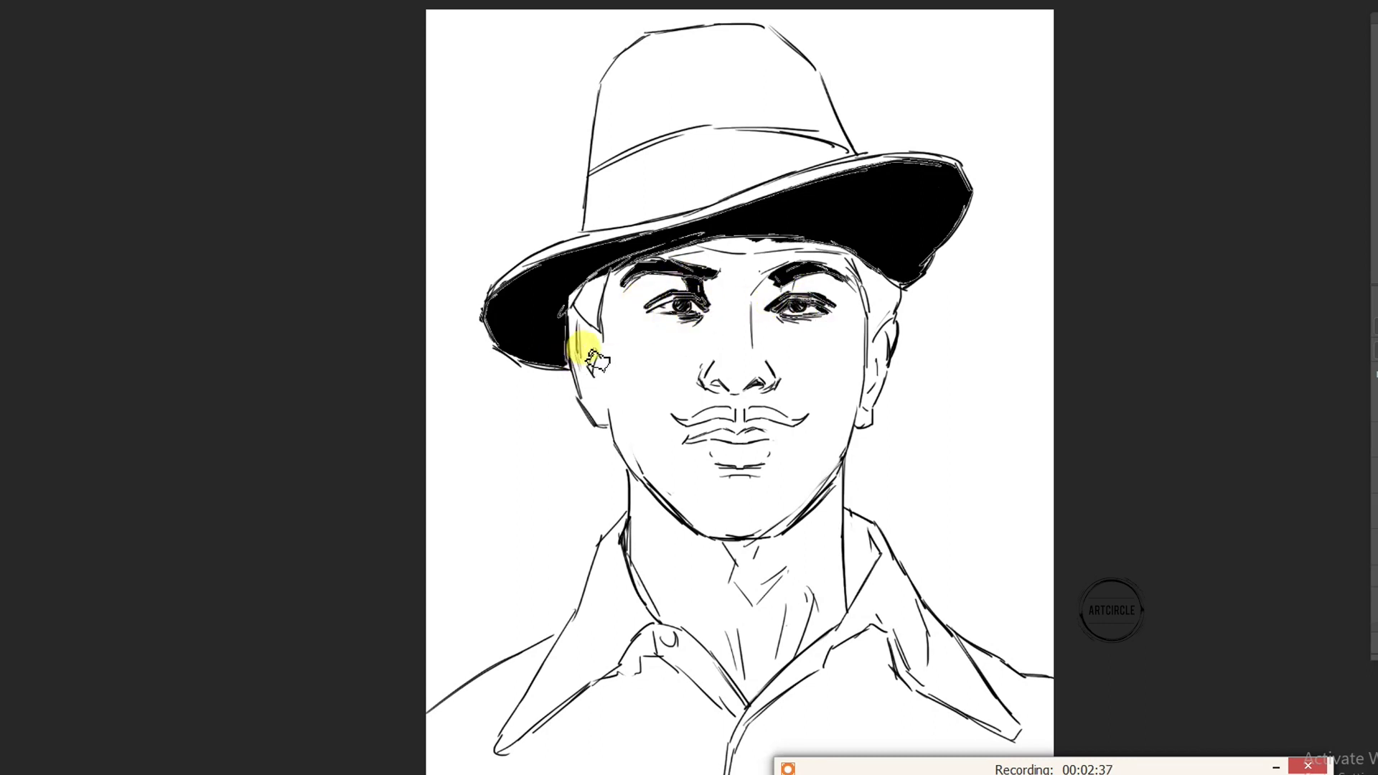
# Fill in hair at both temples and darken the hat band with a crown crease
pyautogui.moveTo(583, 318)
pyautogui.mouseDown()
pyautogui.moveTo(590, 267)
pyautogui.moveTo(612, 286)
pyautogui.mouseUp()
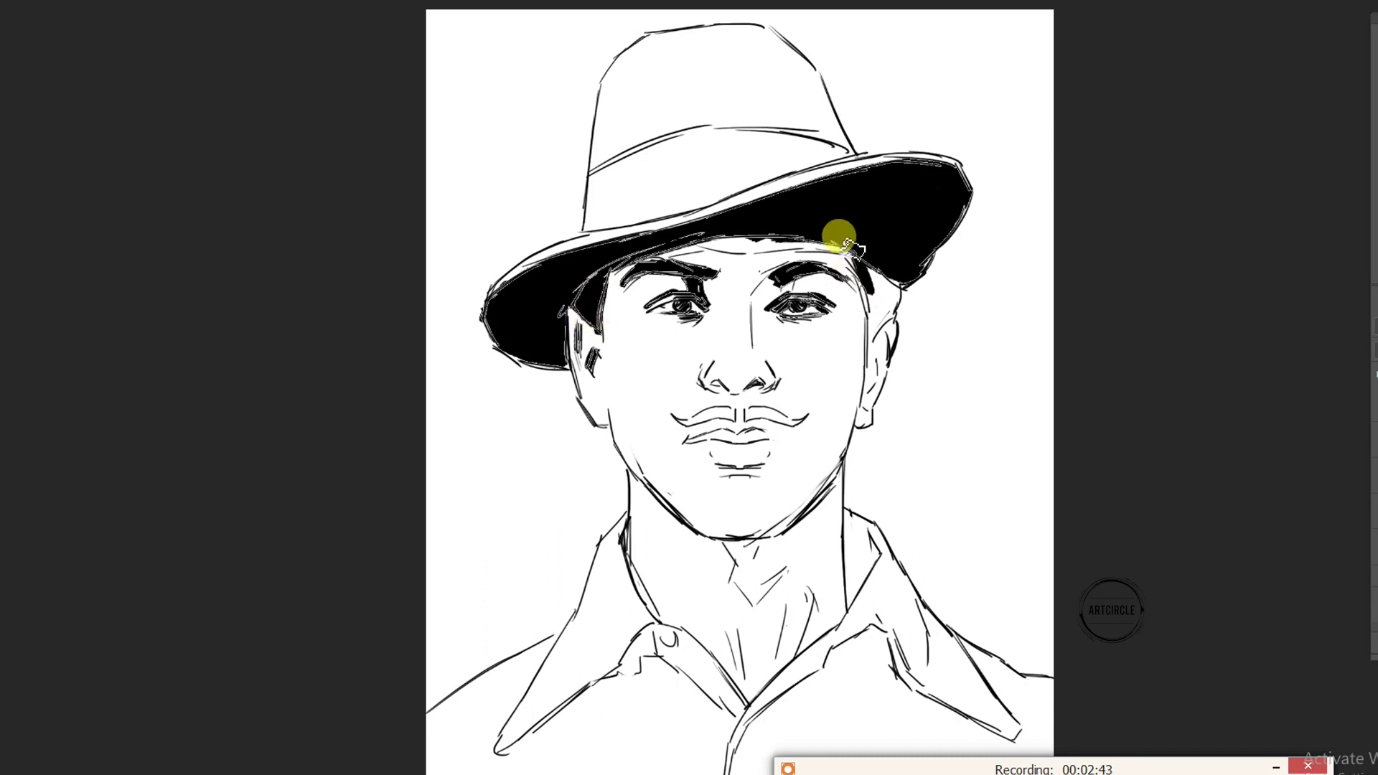
pyautogui.moveTo(837, 234)
pyautogui.mouseDown()
pyautogui.moveTo(864, 377)
pyautogui.moveTo(882, 277)
pyautogui.mouseUp()
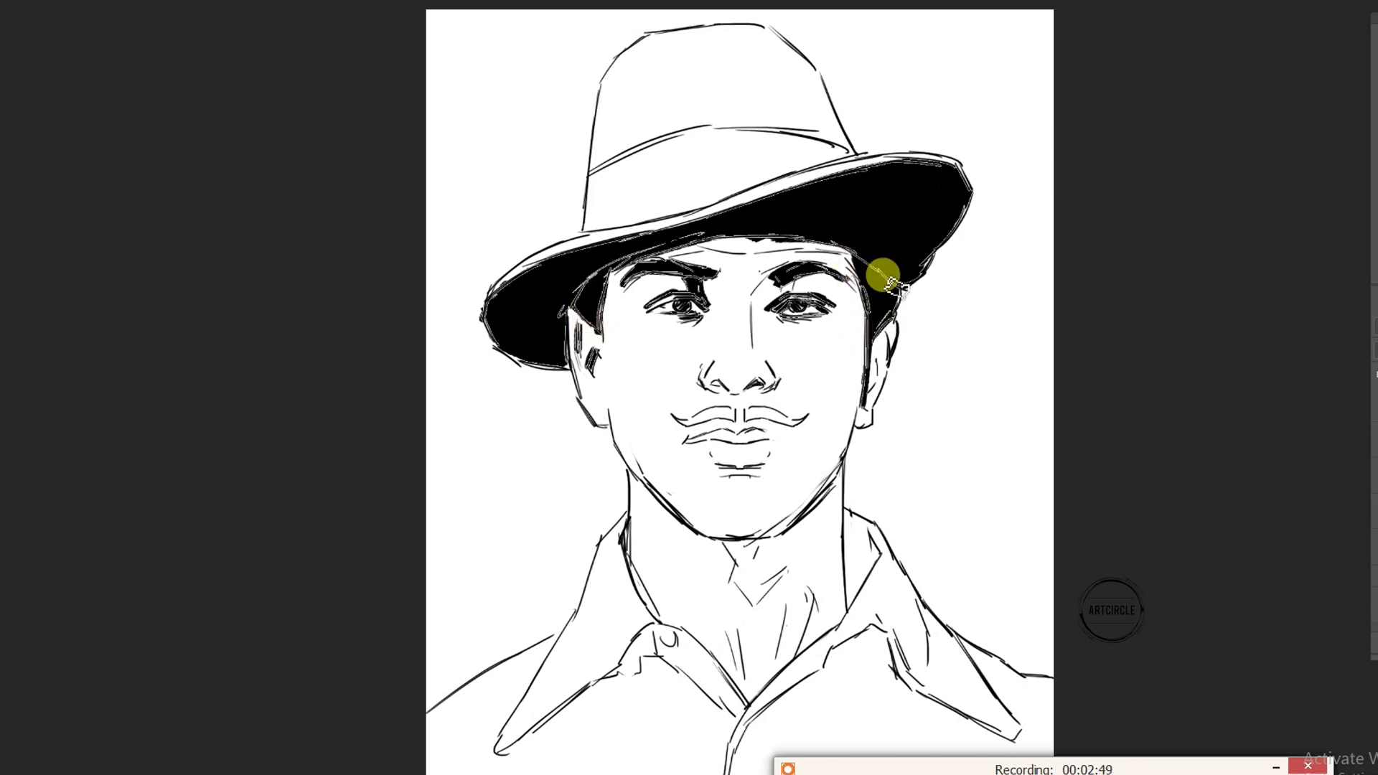
pyautogui.moveTo(606, 169)
pyautogui.mouseDown()
pyautogui.moveTo(784, 129)
pyautogui.moveTo(767, 32)
pyautogui.moveTo(809, 117)
pyautogui.moveTo(766, 130)
pyautogui.moveTo(953, 175)
pyautogui.mouseUp()
# Bolden the jaw, neck and lip lines, curl the right mustache tip and redraw the nose
pyautogui.moveTo(870, 354); pyautogui.dragTo(858, 378)
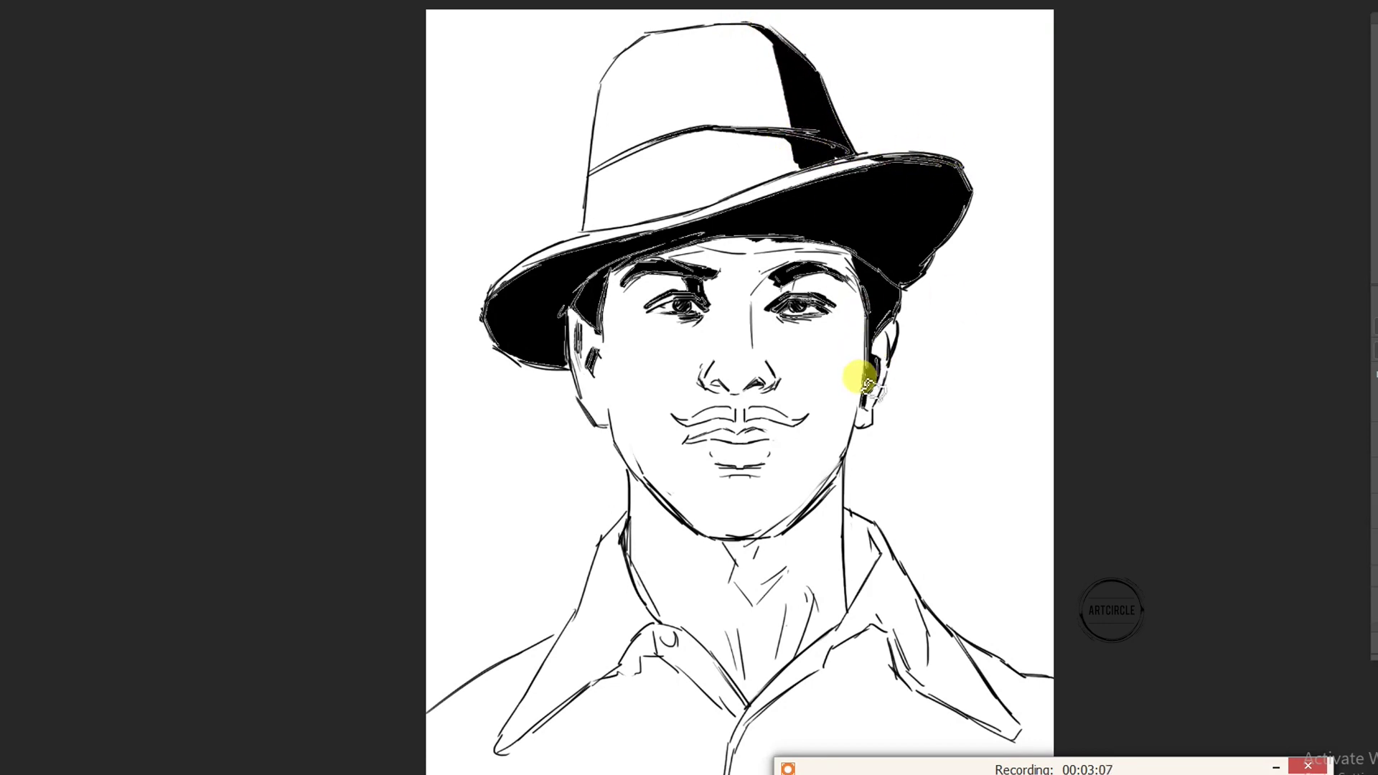
pyautogui.moveTo(726, 540)
pyautogui.mouseDown()
pyautogui.moveTo(746, 573)
pyautogui.moveTo(832, 479)
pyautogui.mouseUp()
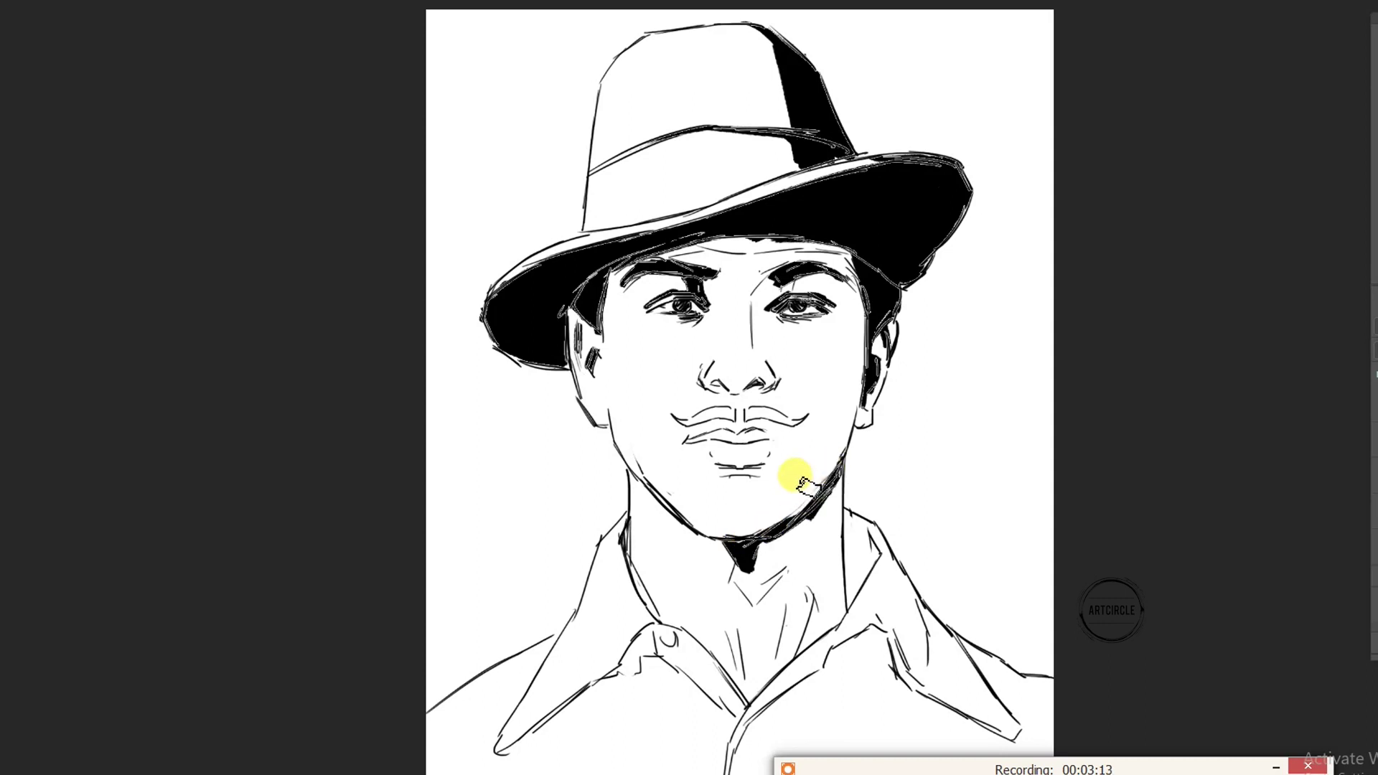
pyautogui.moveTo(846, 594); pyautogui.dragTo(854, 543)
pyautogui.moveTo(678, 437)
pyautogui.mouseDown()
pyautogui.moveTo(783, 443)
pyautogui.moveTo(686, 424)
pyautogui.mouseUp()
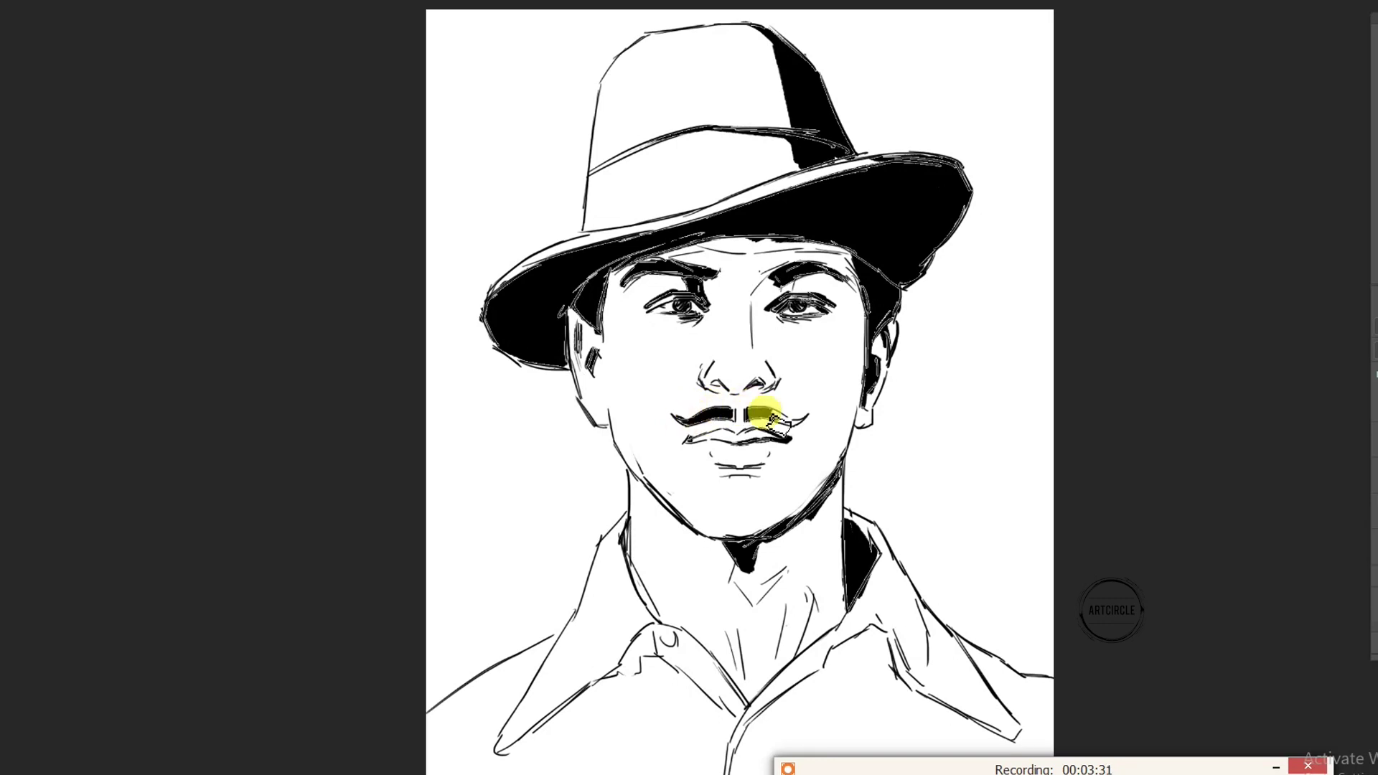
pyautogui.moveTo(789, 422); pyautogui.dragTo(809, 414)
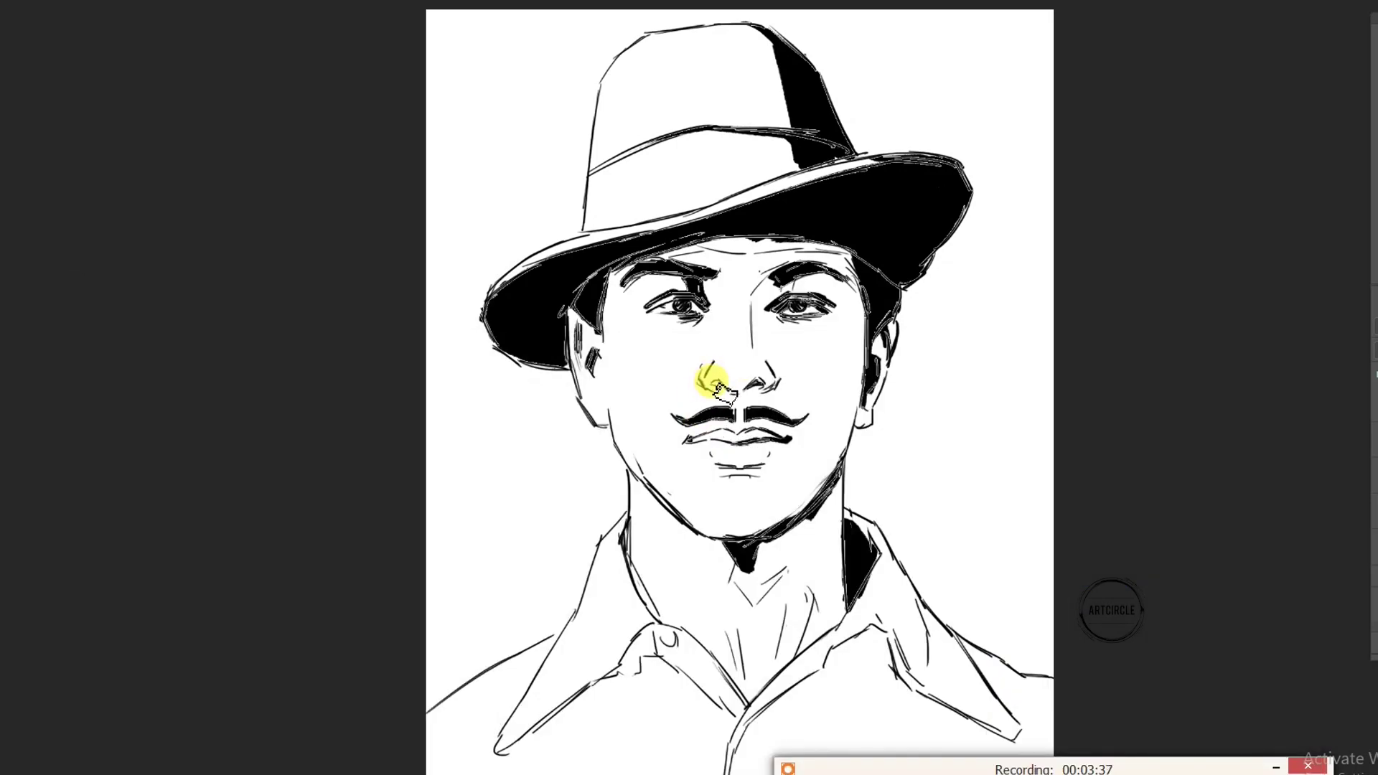
pyautogui.moveTo(711, 362)
pyautogui.mouseDown()
pyautogui.moveTo(704, 380)
pyautogui.moveTo(739, 392)
pyautogui.mouseUp()
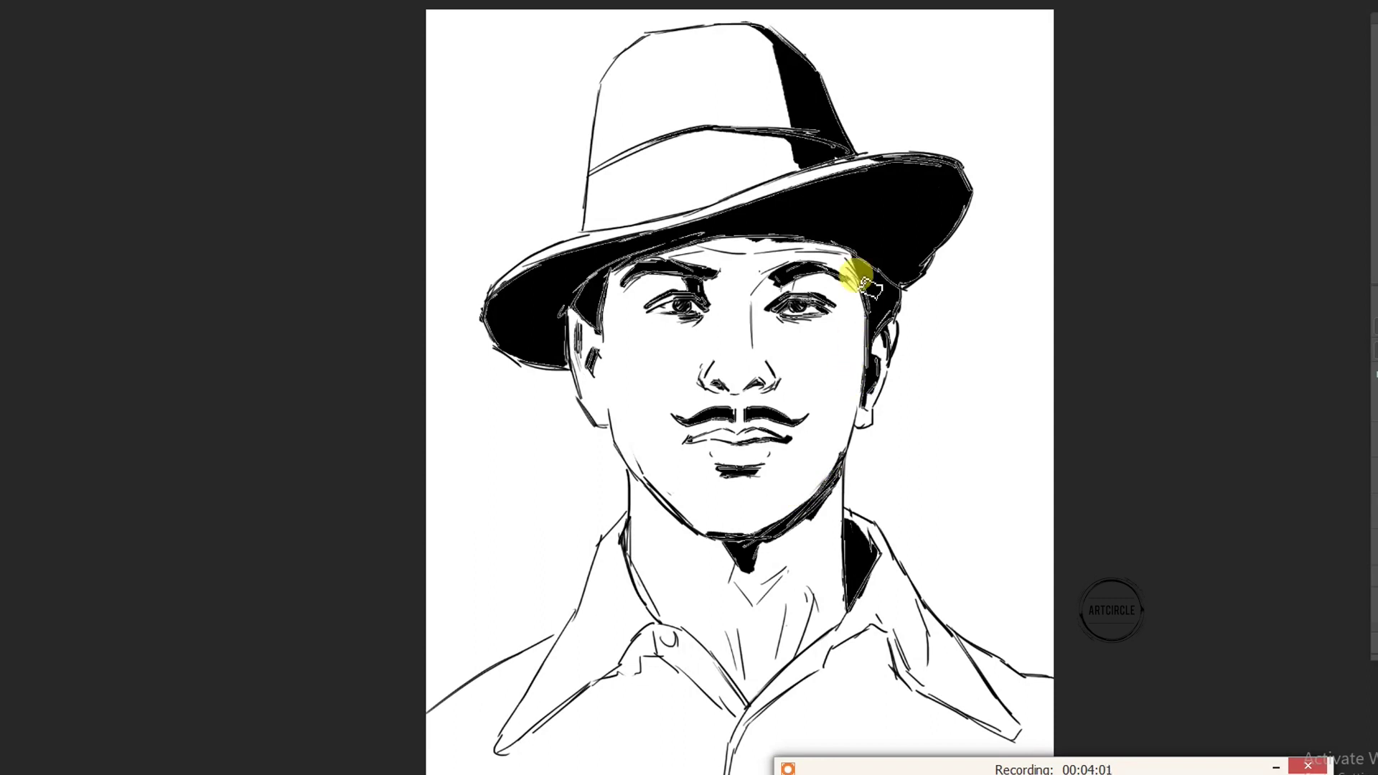
# Bolden the right cheek, eyebrow end and ear outline, and shade both collar edges black
pyautogui.moveTo(865, 294); pyautogui.dragTo(802, 483)
pyautogui.moveTo(773, 268)
pyautogui.mouseDown()
pyautogui.moveTo(750, 290)
pyautogui.moveTo(694, 239)
pyautogui.moveTo(821, 230)
pyautogui.moveTo(845, 261)
pyautogui.mouseUp()
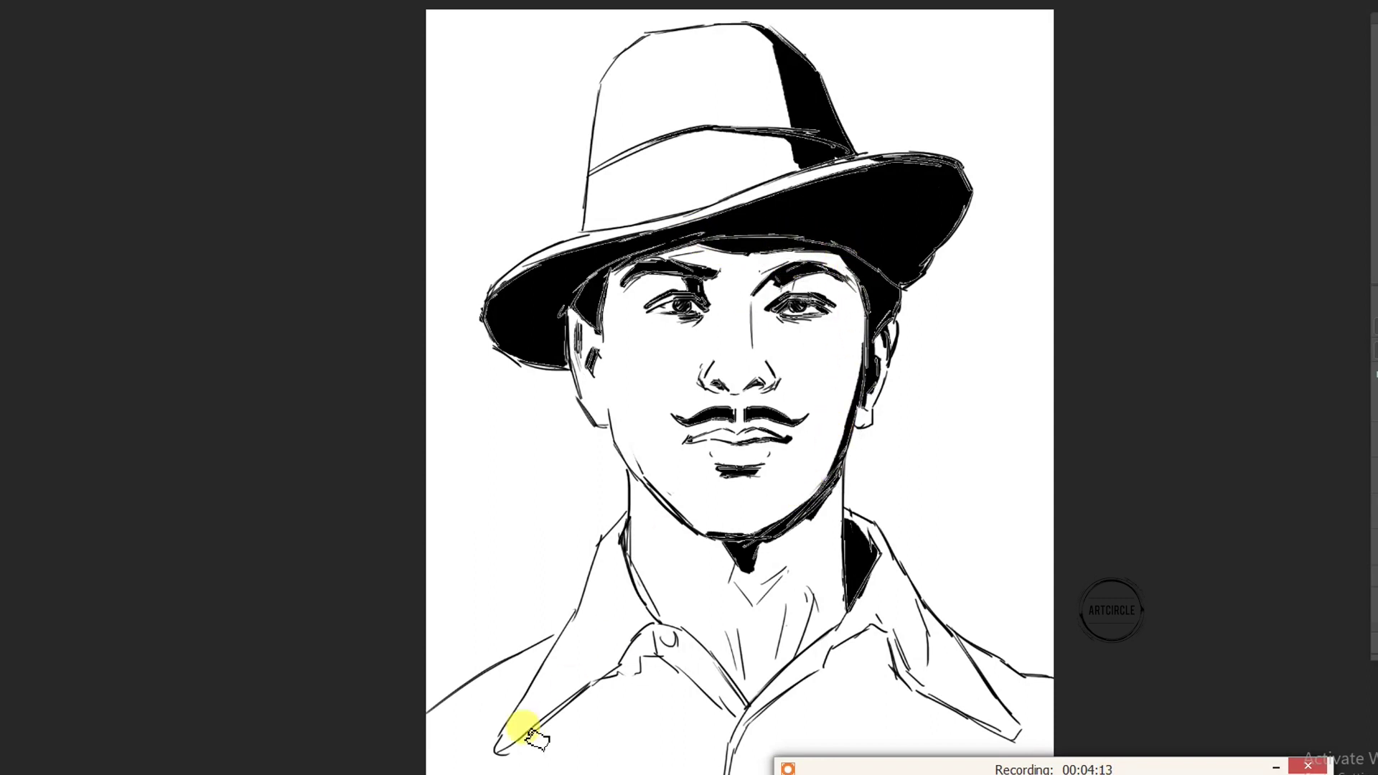
pyautogui.moveTo(531, 735)
pyautogui.mouseDown()
pyautogui.moveTo(624, 656)
pyautogui.moveTo(631, 615)
pyautogui.moveTo(649, 653)
pyautogui.moveTo(615, 563)
pyautogui.moveTo(660, 624)
pyautogui.mouseUp()
pyautogui.moveTo(831, 651)
pyautogui.mouseDown()
pyautogui.moveTo(876, 646)
pyautogui.moveTo(830, 646)
pyautogui.moveTo(793, 677)
pyautogui.moveTo(716, 692)
pyautogui.moveTo(769, 661)
pyautogui.moveTo(729, 661)
pyautogui.mouseUp()
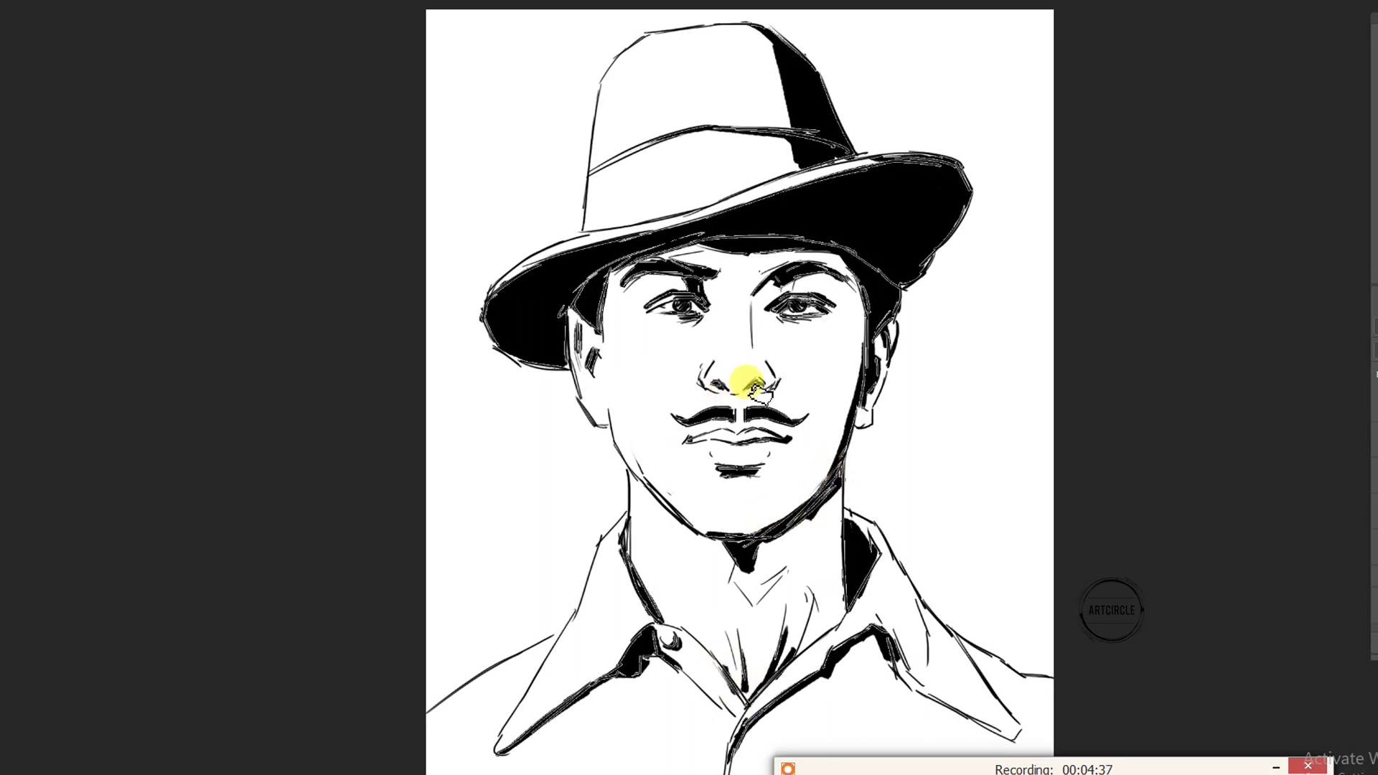
pyautogui.moveTo(846, 416); pyautogui.dragTo(890, 316)
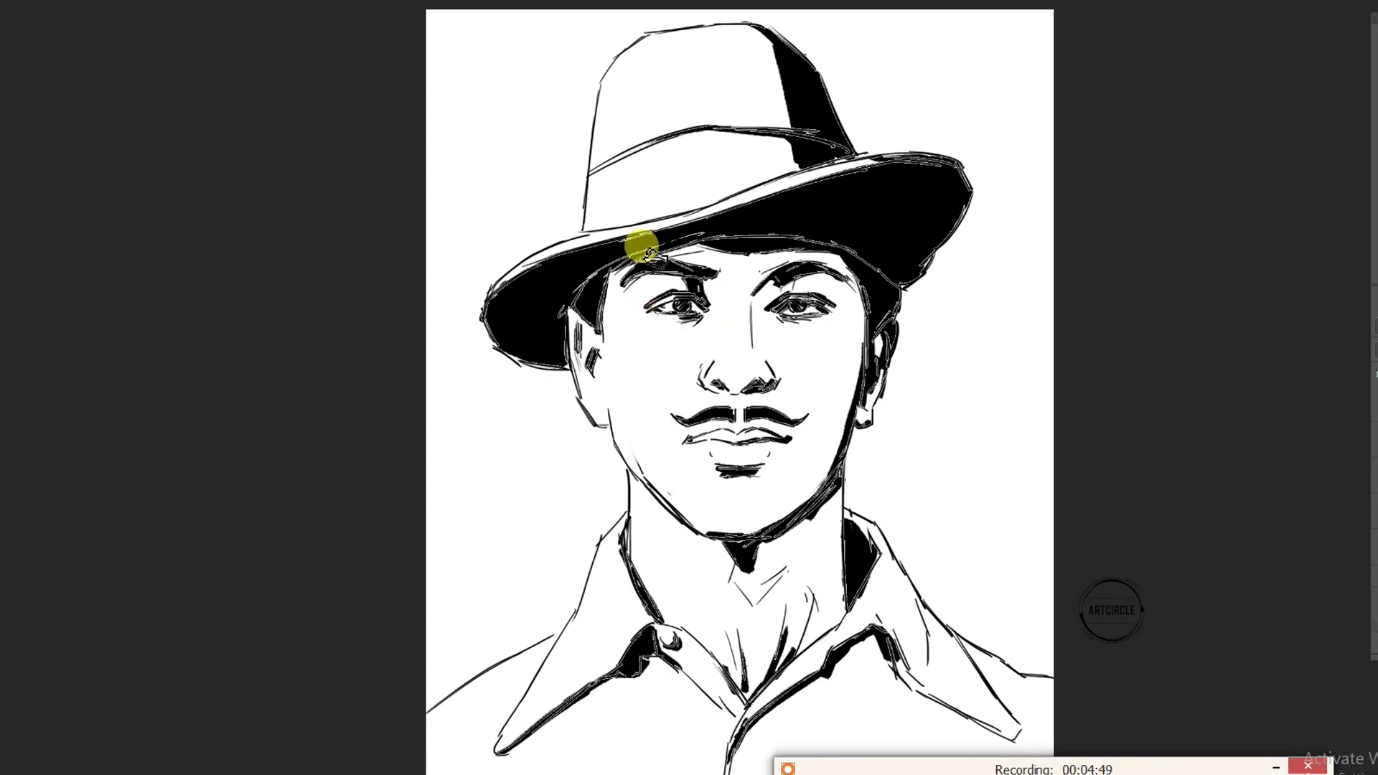
pyautogui.scroll(-1, 657, 349)
pyautogui.scroll(1, 657, 349)
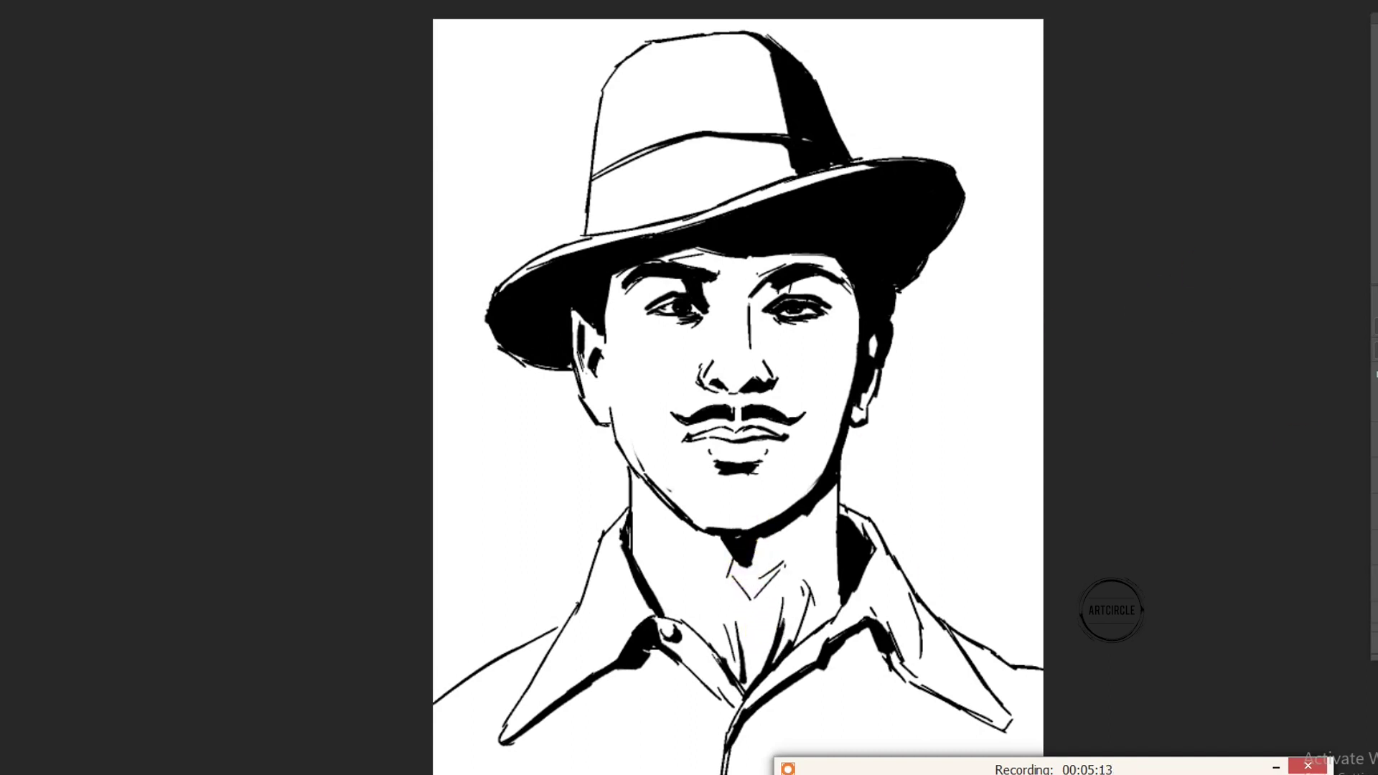
# Paint mid grey over the background beside the hat, behind the crown and at the top left
pyautogui.moveTo(986, 211)
pyautogui.mouseDown()
pyautogui.moveTo(955, 233)
pyautogui.moveTo(830, 416)
pyautogui.moveTo(868, 510)
pyautogui.moveTo(954, 292)
pyautogui.moveTo(913, 575)
pyautogui.moveTo(957, 618)
pyautogui.moveTo(945, 246)
pyautogui.mouseUp()
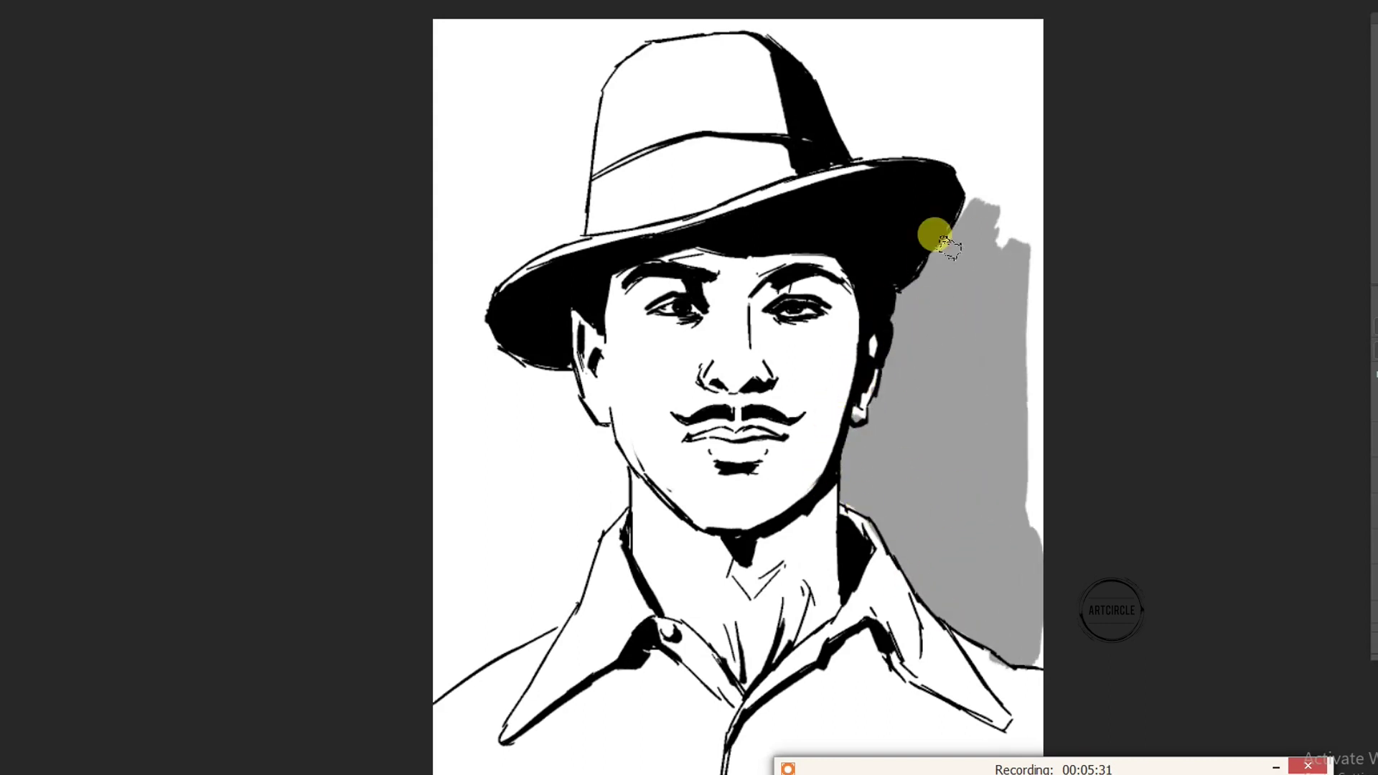
pyautogui.moveTo(766, 62)
pyautogui.mouseDown()
pyautogui.moveTo(882, 55)
pyautogui.moveTo(947, 147)
pyautogui.moveTo(747, 6)
pyautogui.moveTo(1014, 6)
pyautogui.moveTo(880, 30)
pyautogui.moveTo(949, 160)
pyautogui.mouseUp()
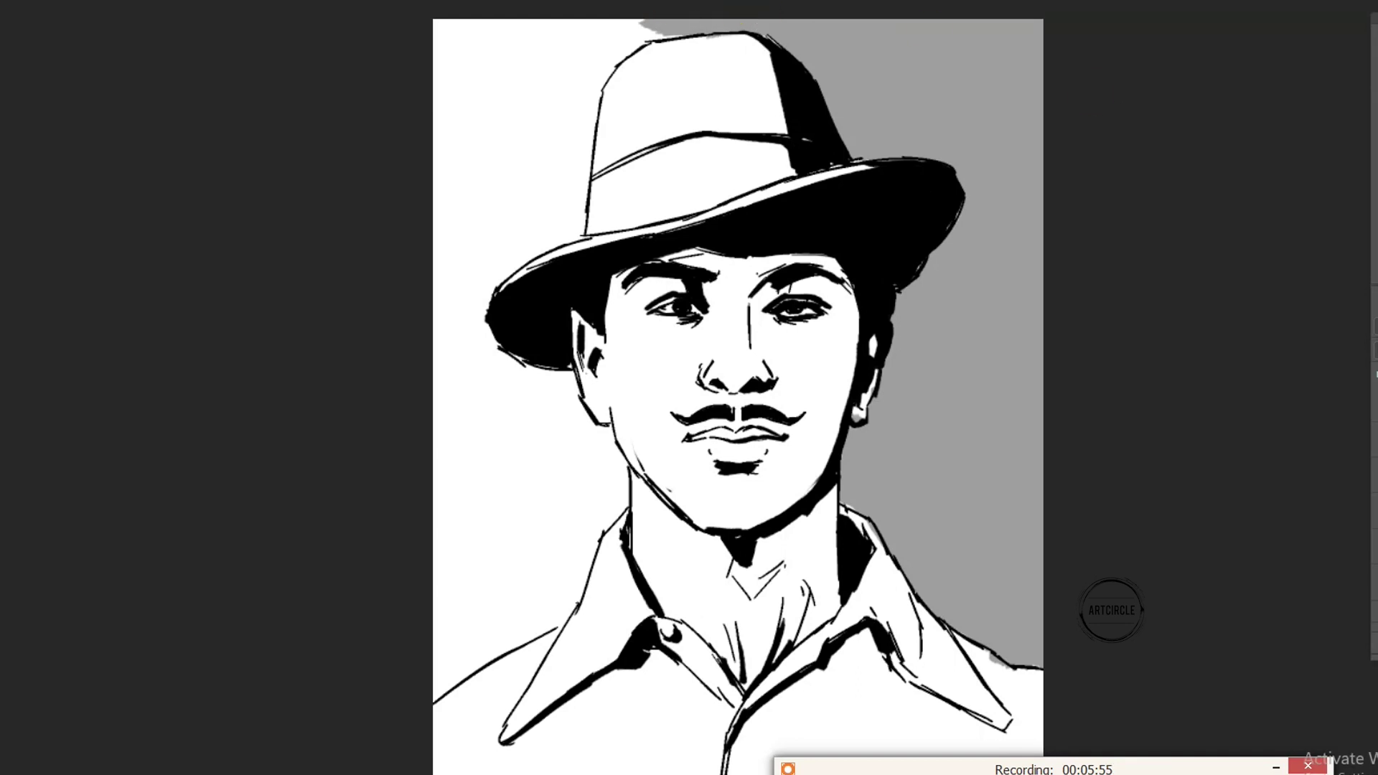
pyautogui.moveTo(650, 29)
pyautogui.mouseDown()
pyautogui.moveTo(572, 6)
pyautogui.moveTo(492, 24)
pyautogui.moveTo(559, 37)
pyautogui.moveTo(546, 128)
pyautogui.moveTo(440, 295)
pyautogui.moveTo(516, 363)
pyautogui.moveTo(520, 209)
pyautogui.moveTo(439, 224)
pyautogui.moveTo(445, 600)
pyautogui.moveTo(397, 671)
pyautogui.moveTo(549, 581)
pyautogui.moveTo(574, 435)
pyautogui.moveTo(581, 501)
pyautogui.moveTo(473, 531)
pyautogui.moveTo(543, 359)
pyautogui.mouseUp()
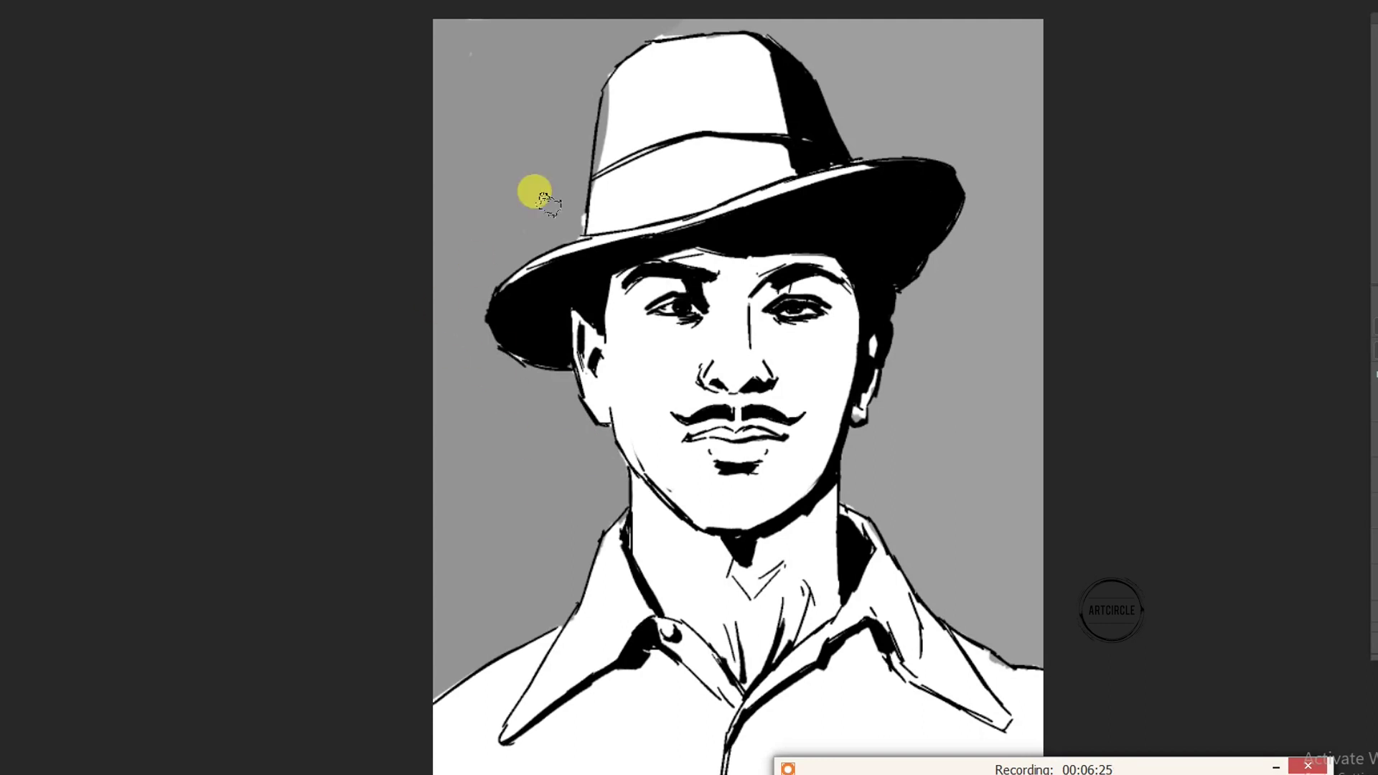
# Convert the image to RGB Color without merging layers
pyautogui.moveTo(946, 334); pyautogui.dragTo(927, 436)
pyautogui.hotkey('alt', 'i')
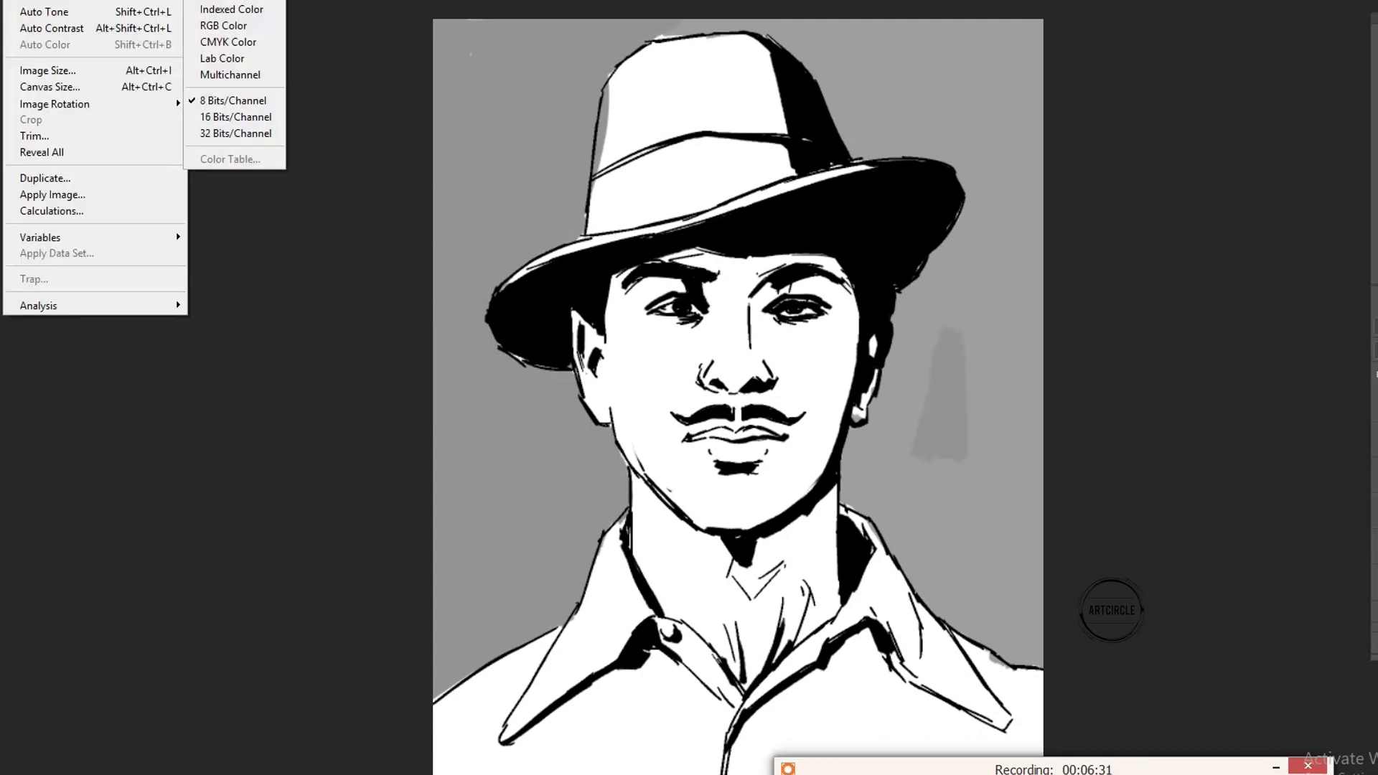
pyautogui.click(242, 25)
pyautogui.click(882, 287)
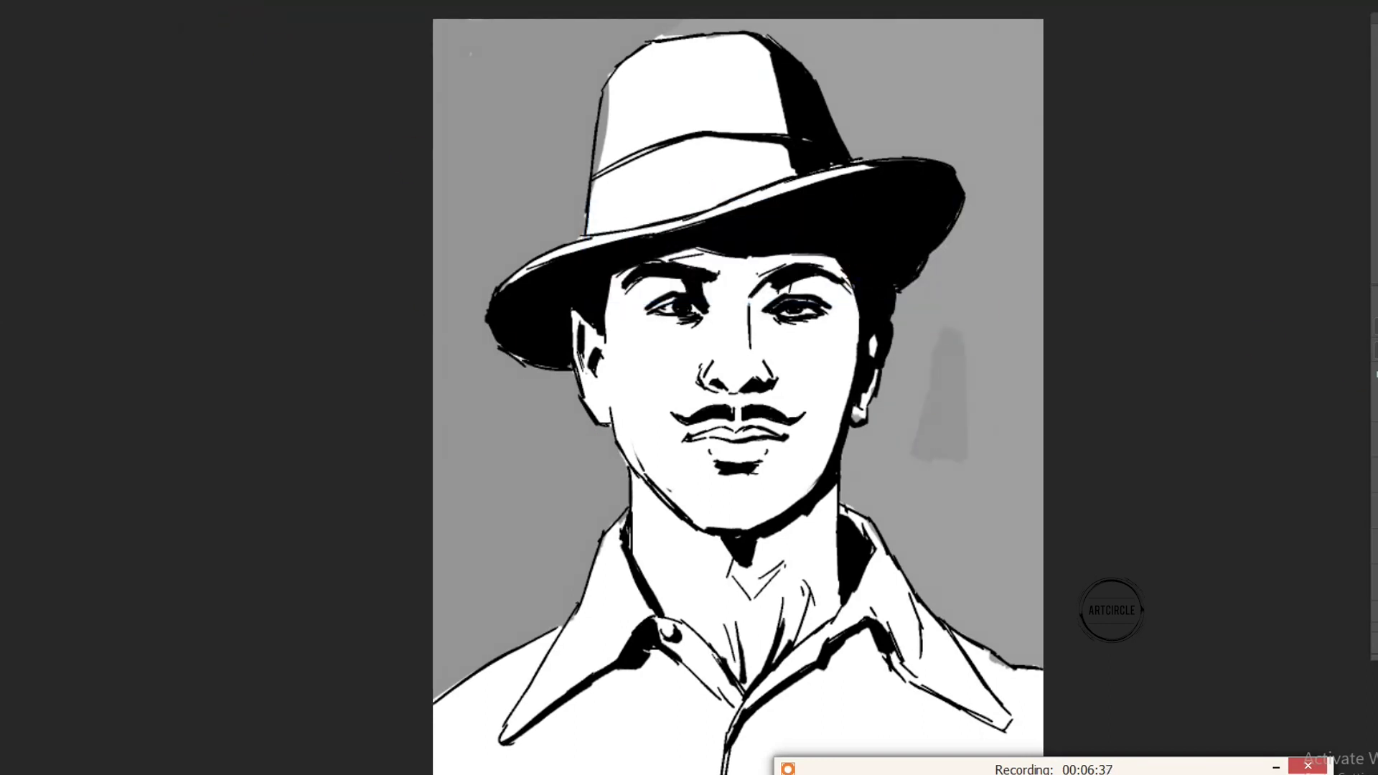
# Airbrush orange, then red, over the background and colour the hat crown orange-brown
pyautogui.moveTo(968, 215)
pyautogui.mouseDown()
pyautogui.moveTo(744, 486)
pyautogui.moveTo(1061, 402)
pyautogui.moveTo(830, 31)
pyautogui.moveTo(441, 154)
pyautogui.moveTo(594, 606)
pyautogui.mouseUp()
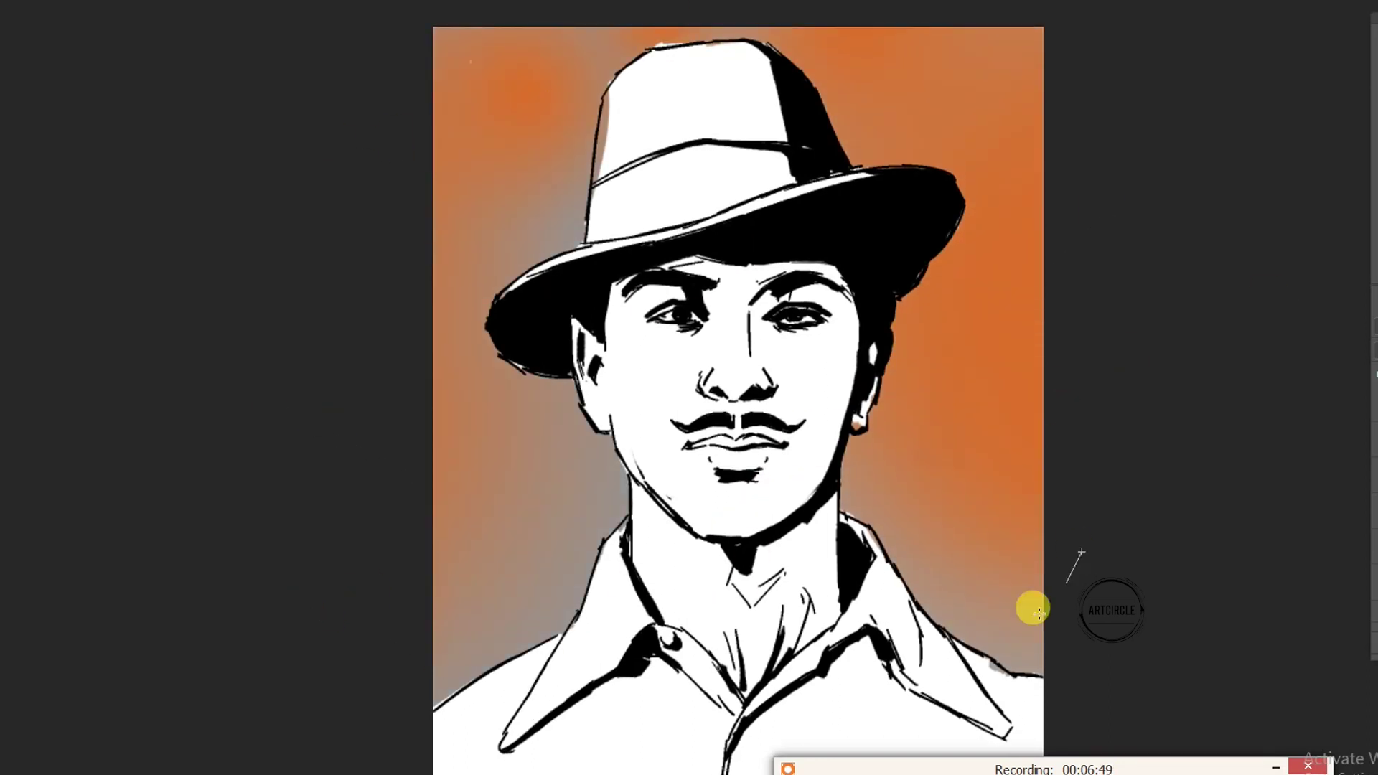
pyautogui.moveTo(1030, 606)
pyautogui.mouseDown()
pyautogui.moveTo(553, 480)
pyautogui.moveTo(564, 509)
pyautogui.mouseUp()
pyautogui.moveTo(695, 192)
pyautogui.mouseDown()
pyautogui.moveTo(1110, 40)
pyautogui.moveTo(565, 56)
pyautogui.moveTo(452, 25)
pyautogui.moveTo(334, 228)
pyautogui.mouseUp()
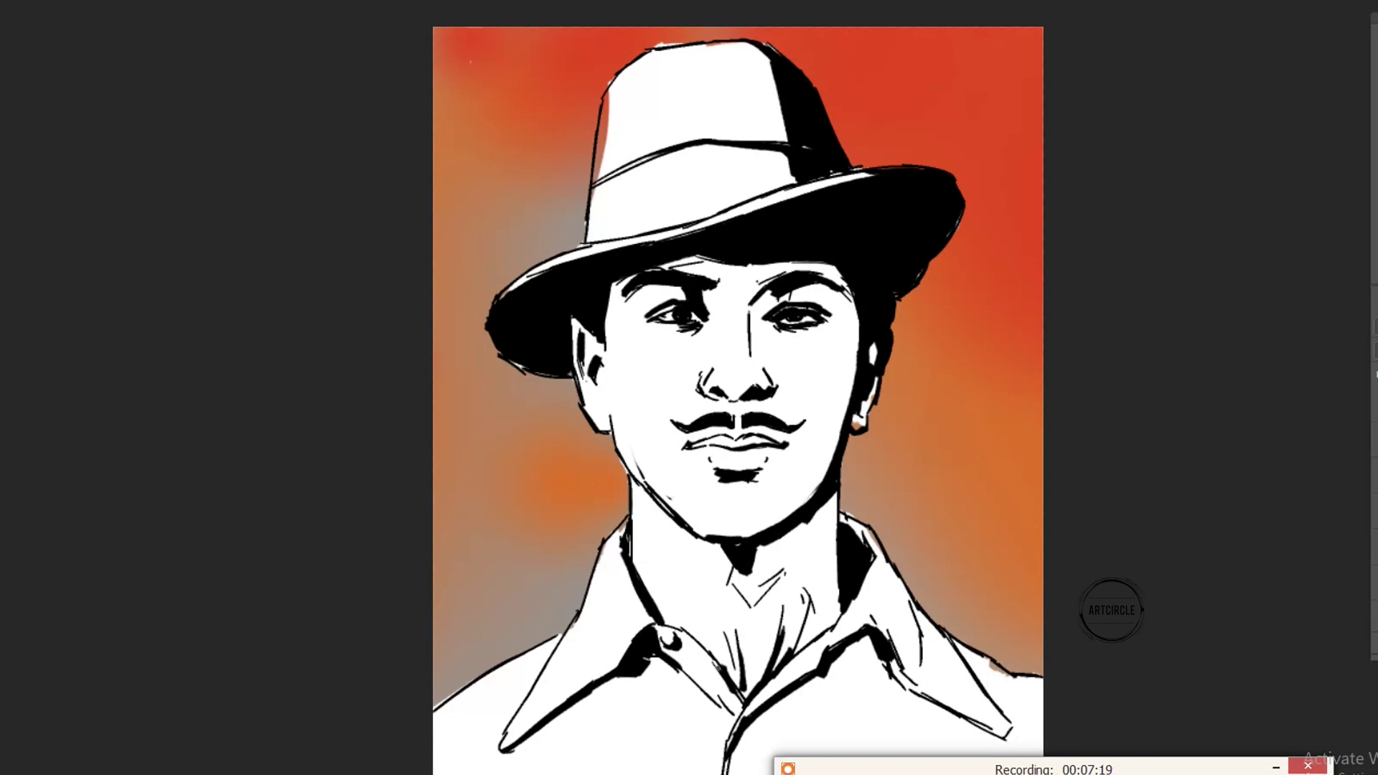
pyautogui.moveTo(623, 144)
pyautogui.mouseDown()
pyautogui.moveTo(583, 205)
pyautogui.moveTo(716, 46)
pyautogui.moveTo(716, 104)
pyautogui.moveTo(653, 128)
pyautogui.moveTo(590, 179)
pyautogui.moveTo(655, 184)
pyautogui.moveTo(627, 178)
pyautogui.moveTo(720, 94)
pyautogui.moveTo(587, 153)
pyautogui.moveTo(517, 270)
pyautogui.moveTo(830, 160)
pyautogui.moveTo(504, 321)
pyautogui.mouseUp()
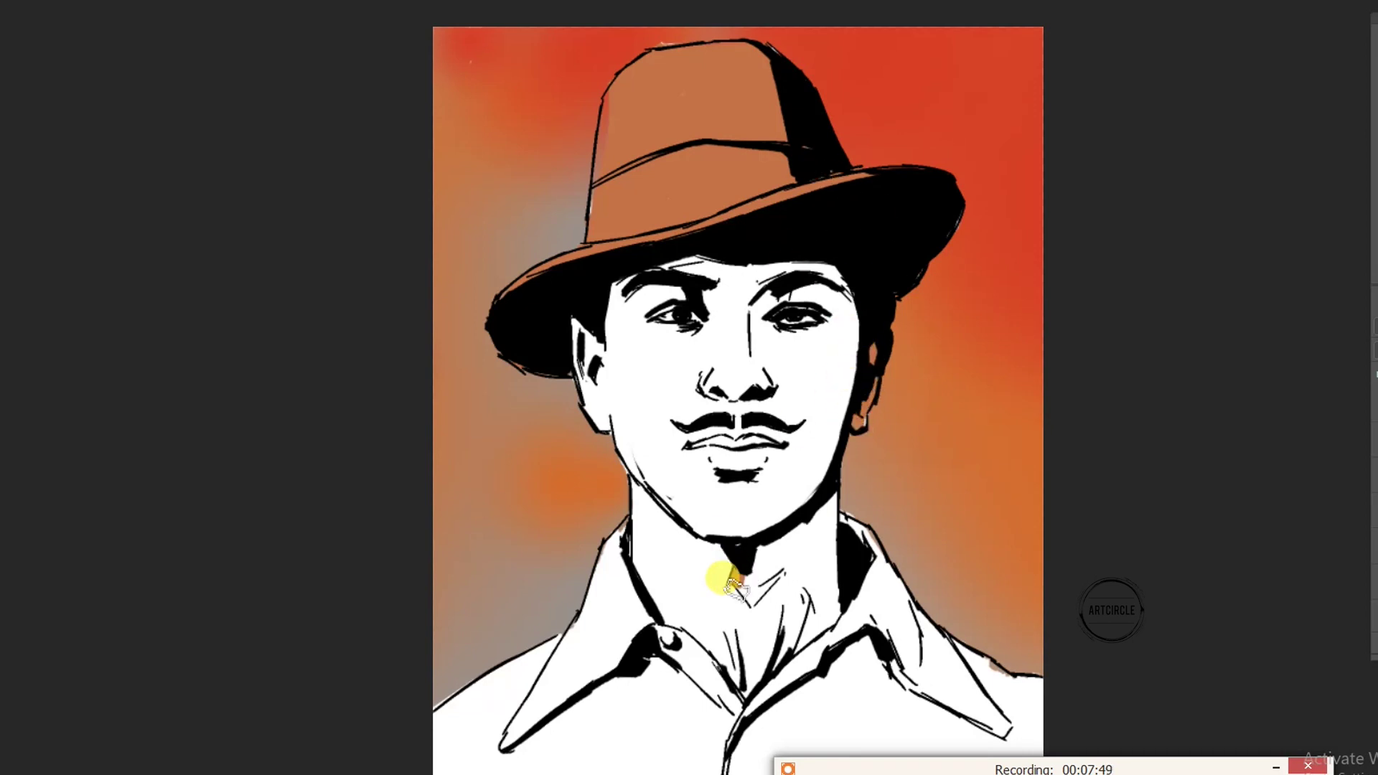
# Shade the neck, eyes, right cheek, nose and left ear with orange skin tones
pyautogui.moveTo(717, 575)
pyautogui.mouseDown()
pyautogui.moveTo(729, 584)
pyautogui.moveTo(808, 501)
pyautogui.moveTo(767, 642)
pyautogui.moveTo(811, 577)
pyautogui.moveTo(716, 645)
pyautogui.moveTo(789, 649)
pyautogui.mouseUp()
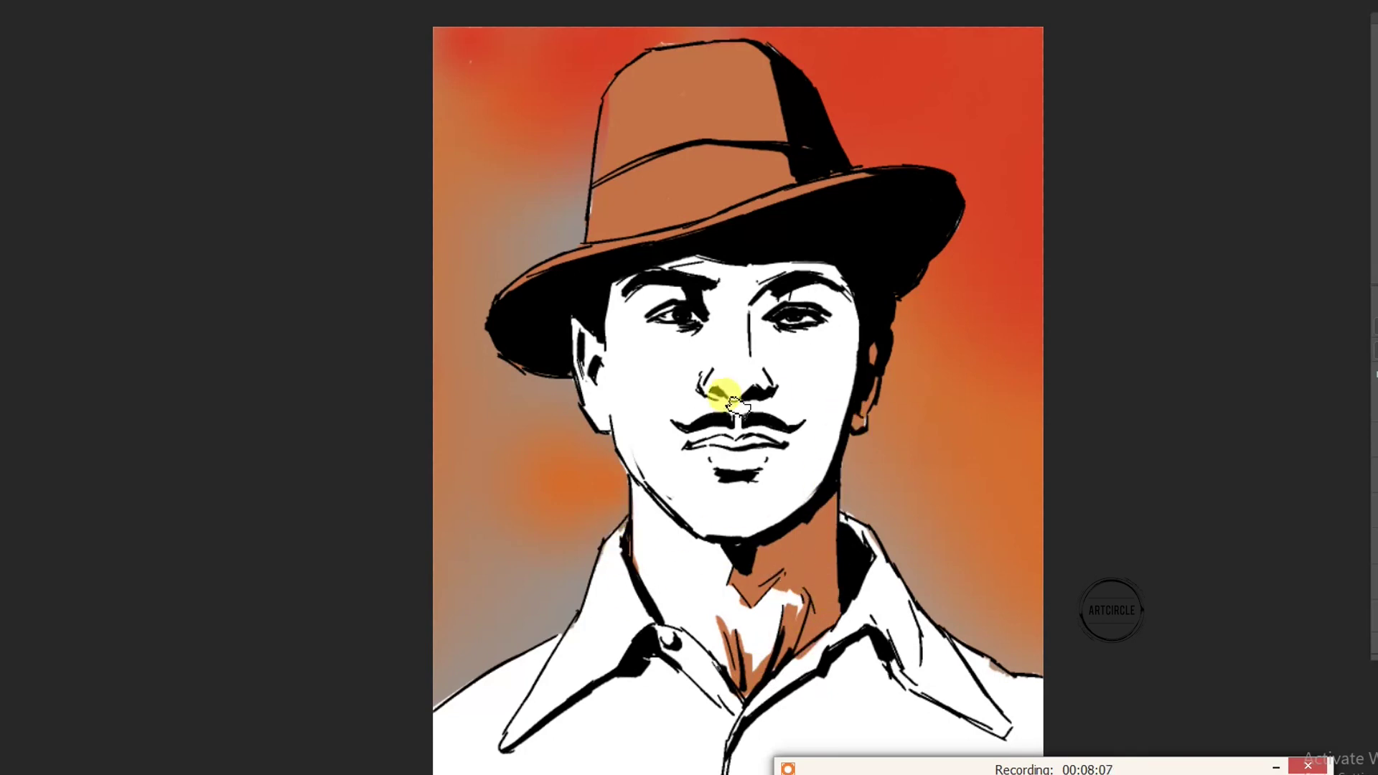
pyautogui.moveTo(753, 309)
pyautogui.mouseDown()
pyautogui.moveTo(800, 305)
pyautogui.moveTo(763, 246)
pyautogui.moveTo(806, 258)
pyautogui.moveTo(850, 338)
pyautogui.moveTo(799, 482)
pyautogui.moveTo(753, 492)
pyautogui.mouseUp()
pyautogui.moveTo(675, 441); pyautogui.dragTo(775, 438)
pyautogui.moveTo(714, 390)
pyautogui.mouseDown()
pyautogui.moveTo(747, 372)
pyautogui.moveTo(738, 285)
pyautogui.moveTo(750, 365)
pyautogui.mouseUp()
pyautogui.moveTo(664, 310); pyautogui.dragTo(615, 292)
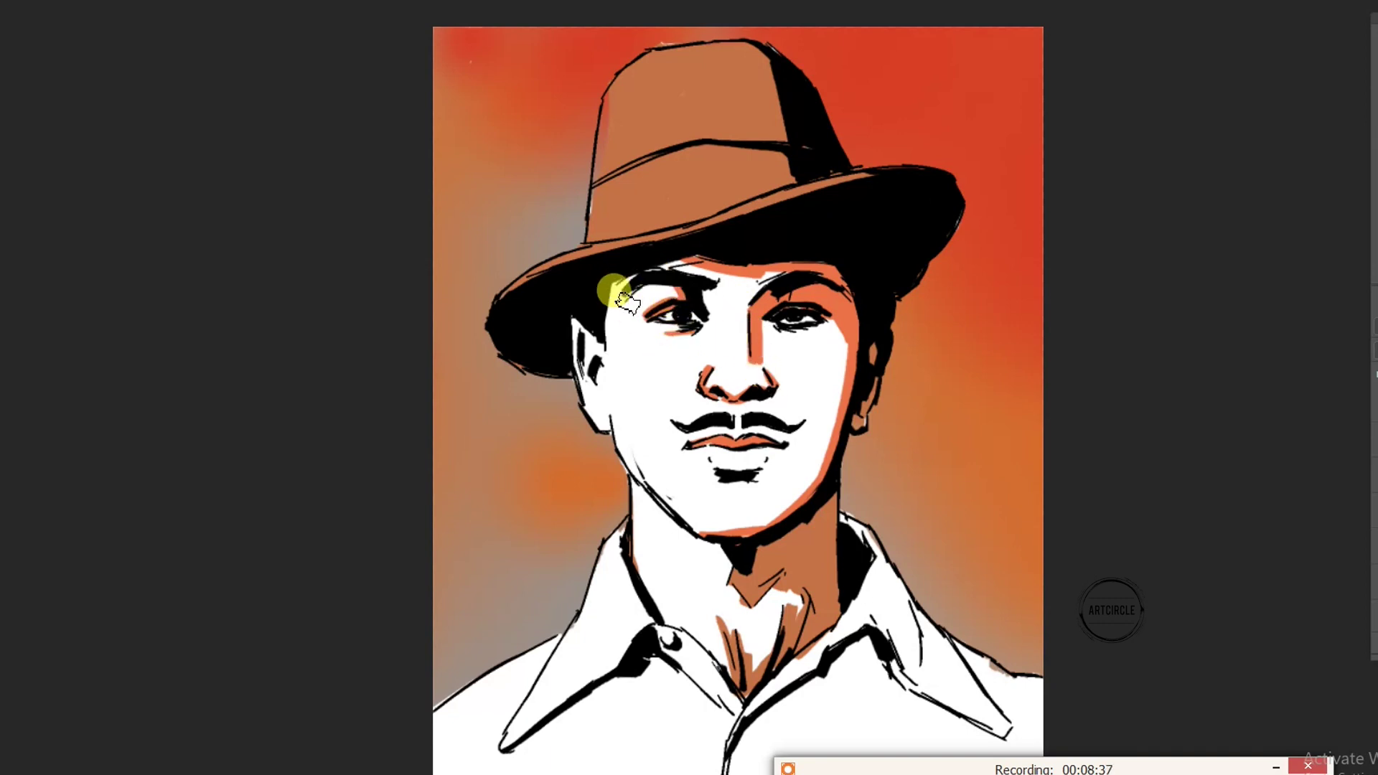
pyautogui.moveTo(585, 378); pyautogui.dragTo(595, 406)
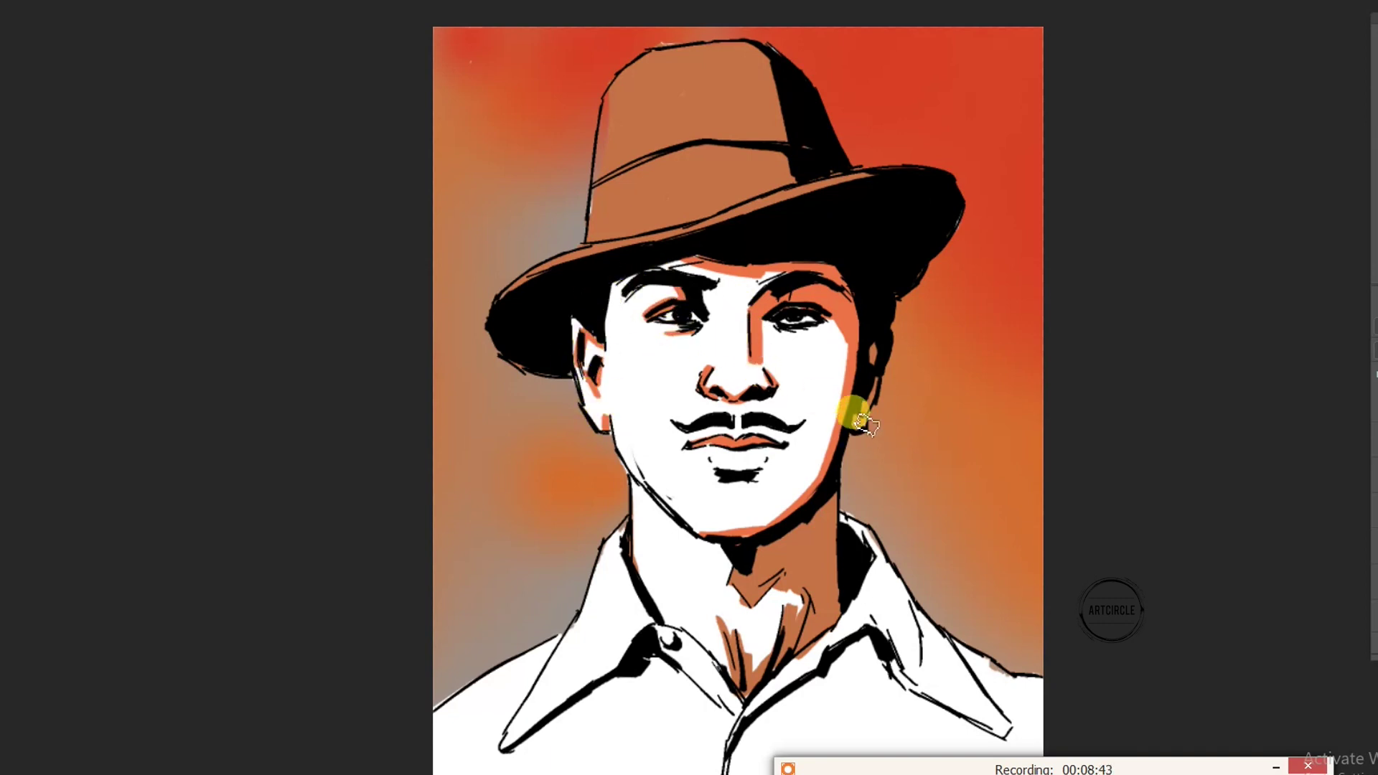
pyautogui.moveTo(738, 579); pyautogui.dragTo(775, 570)
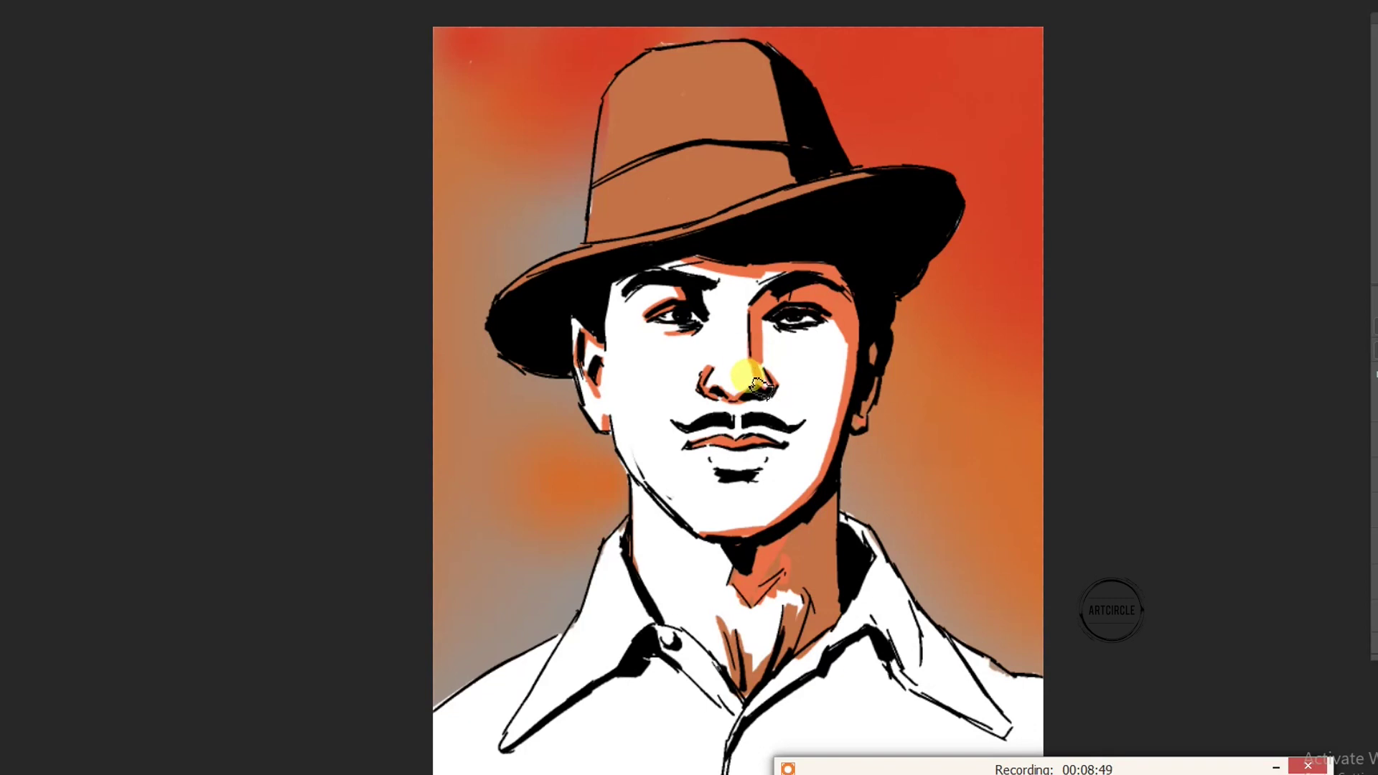
pyautogui.moveTo(757, 327)
pyautogui.mouseDown()
pyautogui.moveTo(747, 376)
pyautogui.moveTo(768, 308)
pyautogui.moveTo(805, 308)
pyautogui.moveTo(843, 343)
pyautogui.moveTo(850, 402)
pyautogui.moveTo(732, 529)
pyautogui.moveTo(637, 437)
pyautogui.mouseUp()
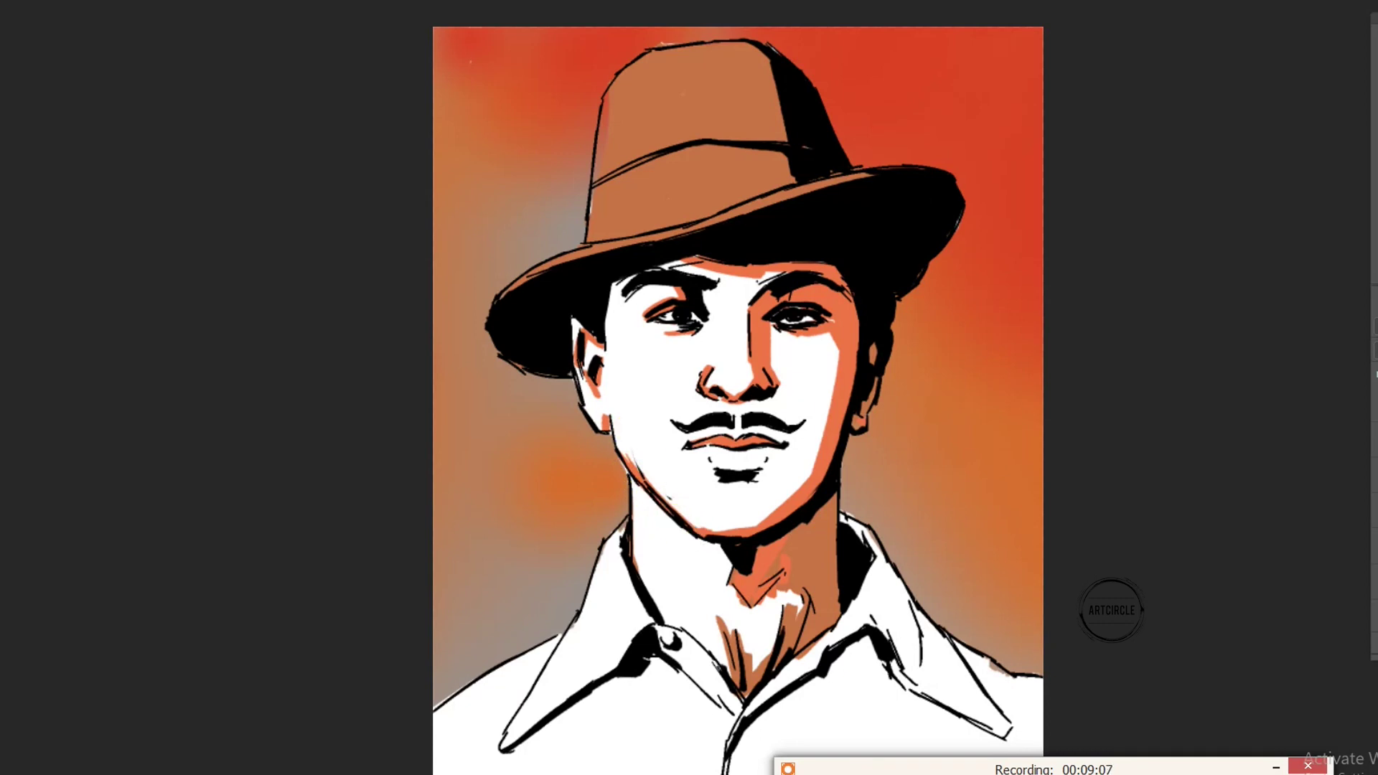
# Add peach shading to the nose, cheeks, inner brow and neck, then zoom in to check
pyautogui.click(766, 281)
pyautogui.moveTo(741, 312); pyautogui.dragTo(729, 384)
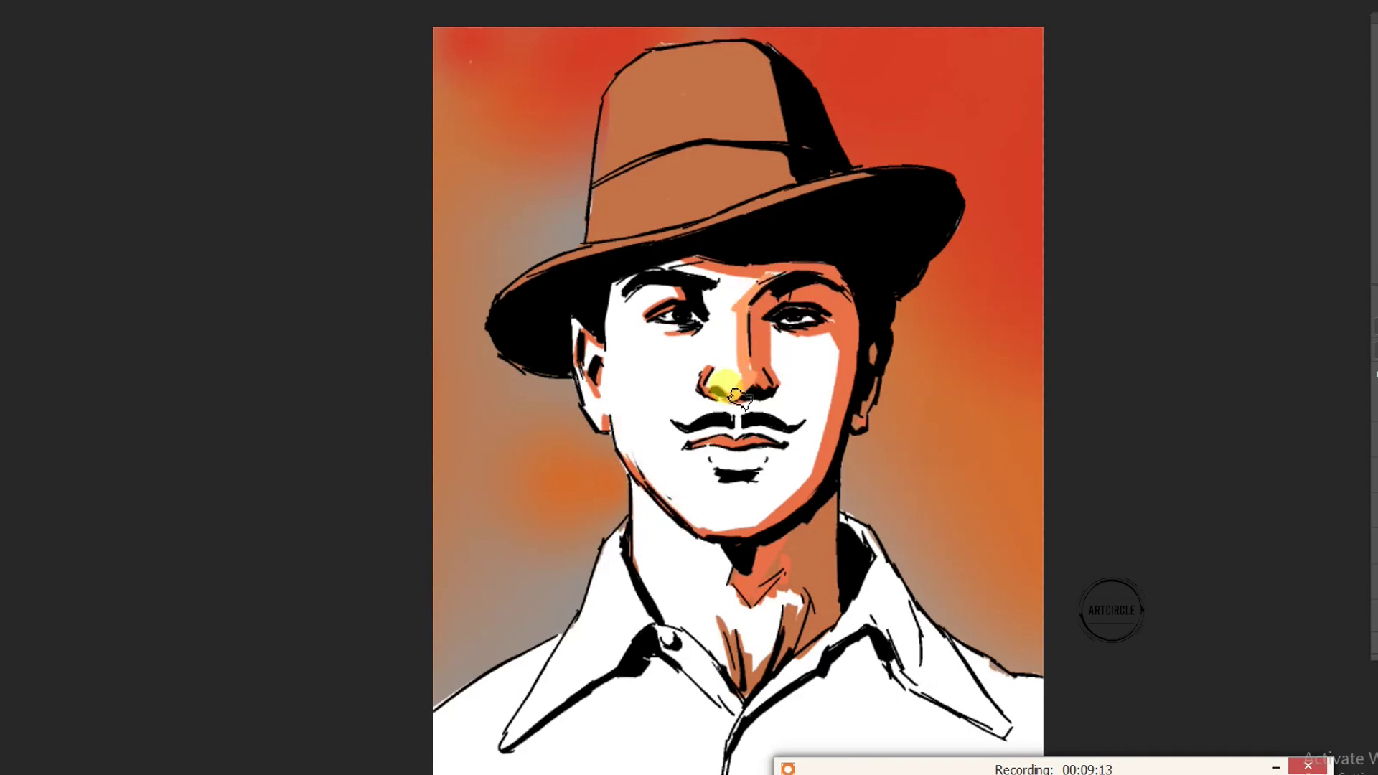
pyautogui.moveTo(823, 338)
pyautogui.mouseDown()
pyautogui.moveTo(820, 400)
pyautogui.moveTo(793, 455)
pyautogui.moveTo(738, 523)
pyautogui.moveTo(703, 531)
pyautogui.mouseUp()
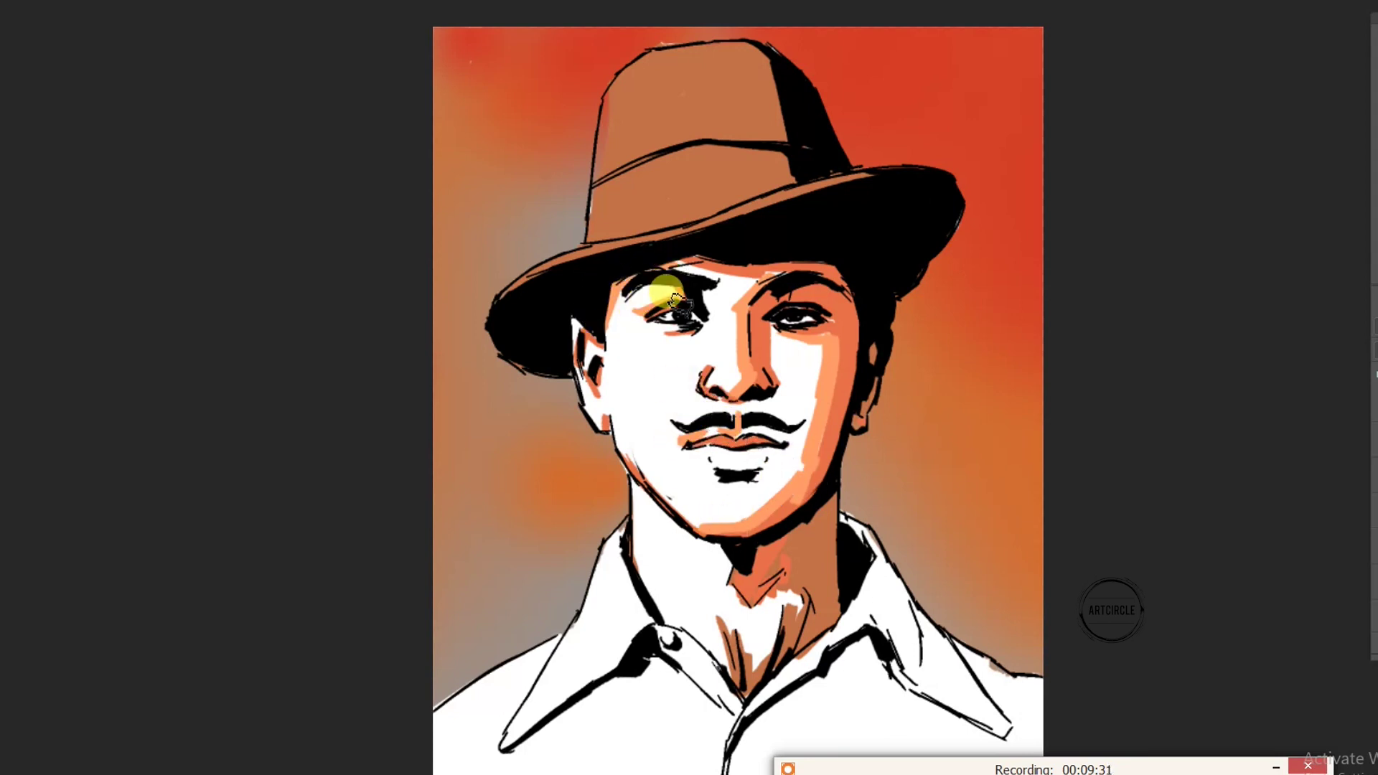
pyautogui.moveTo(701, 308); pyautogui.dragTo(707, 324)
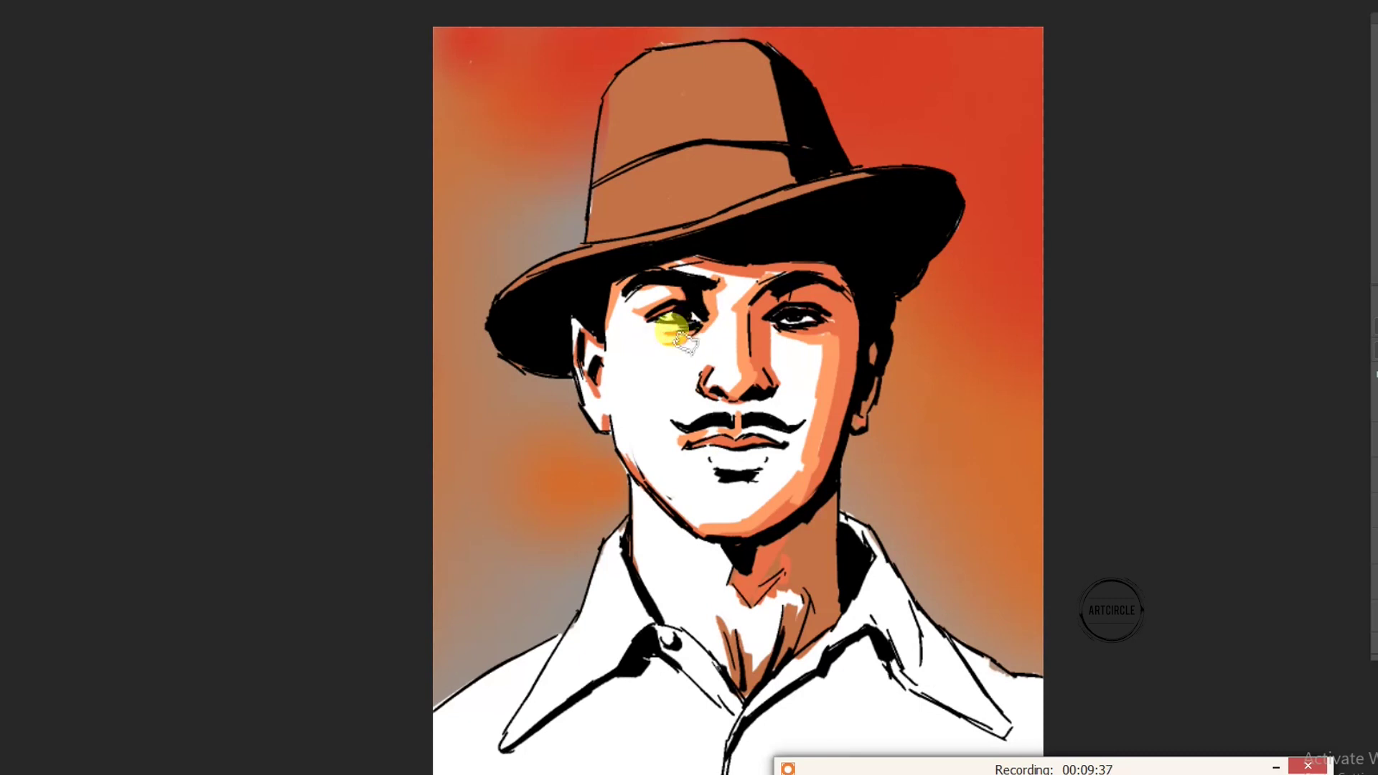
pyautogui.moveTo(600, 399); pyautogui.dragTo(662, 519)
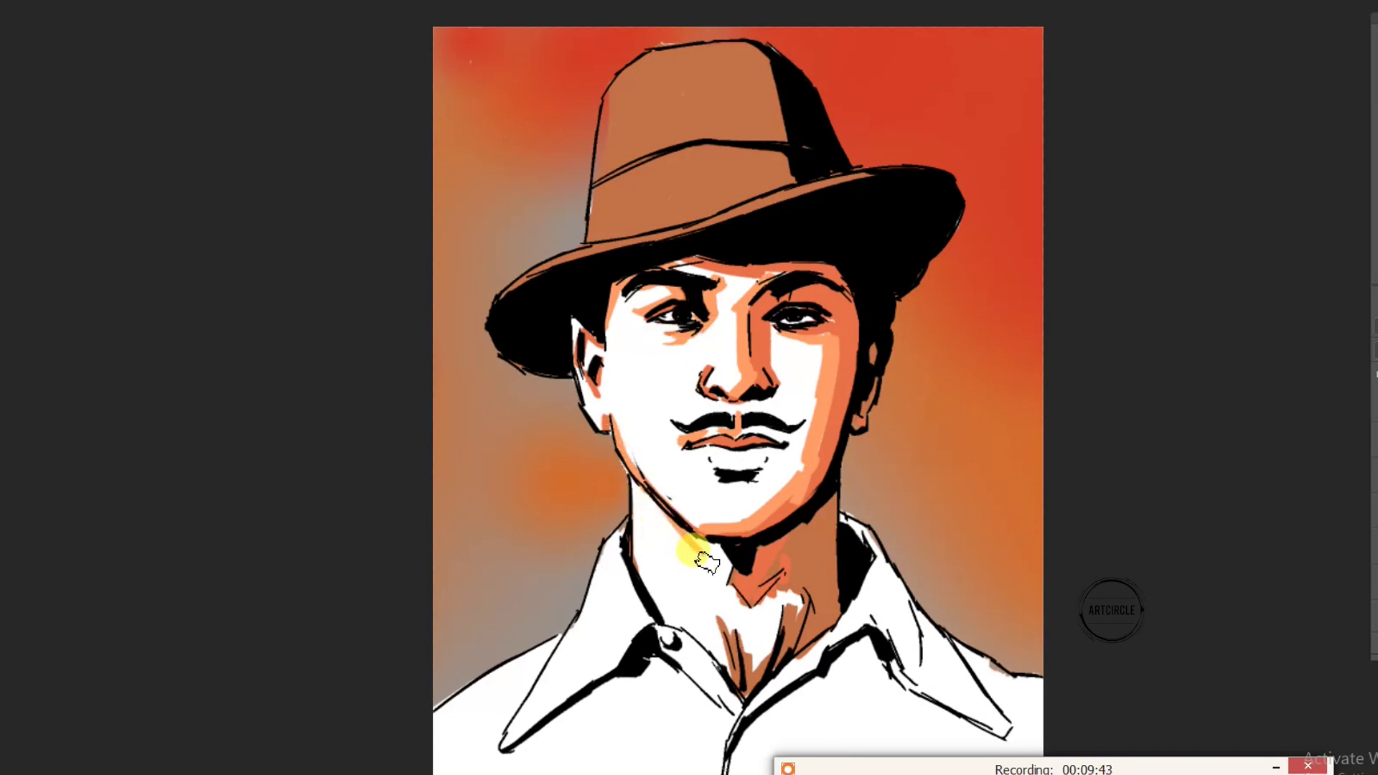
pyautogui.moveTo(729, 585)
pyautogui.mouseDown()
pyautogui.moveTo(747, 606)
pyautogui.moveTo(735, 603)
pyautogui.moveTo(793, 603)
pyautogui.moveTo(816, 581)
pyautogui.mouseUp()
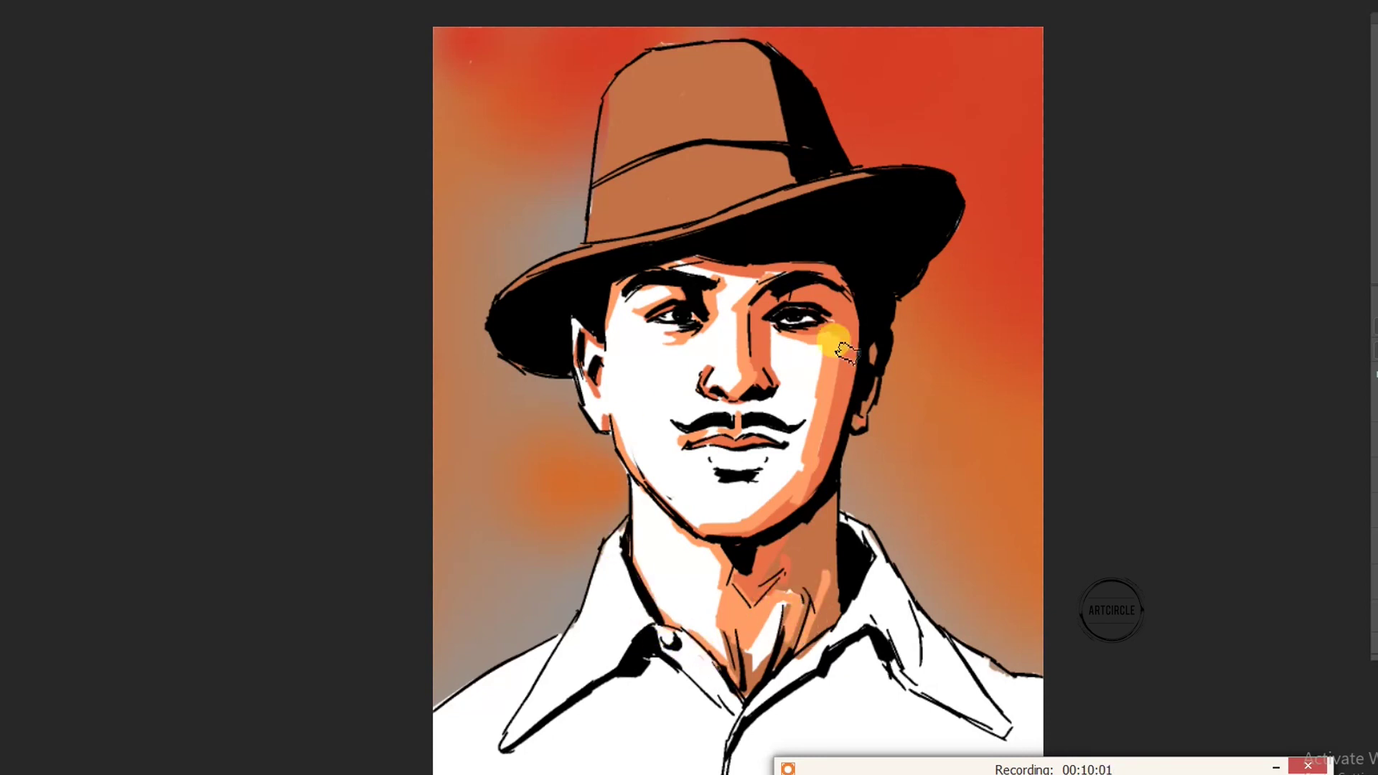
pyautogui.moveTo(667, 585)
pyautogui.mouseDown()
pyautogui.moveTo(707, 649)
pyautogui.moveTo(653, 574)
pyautogui.mouseUp()
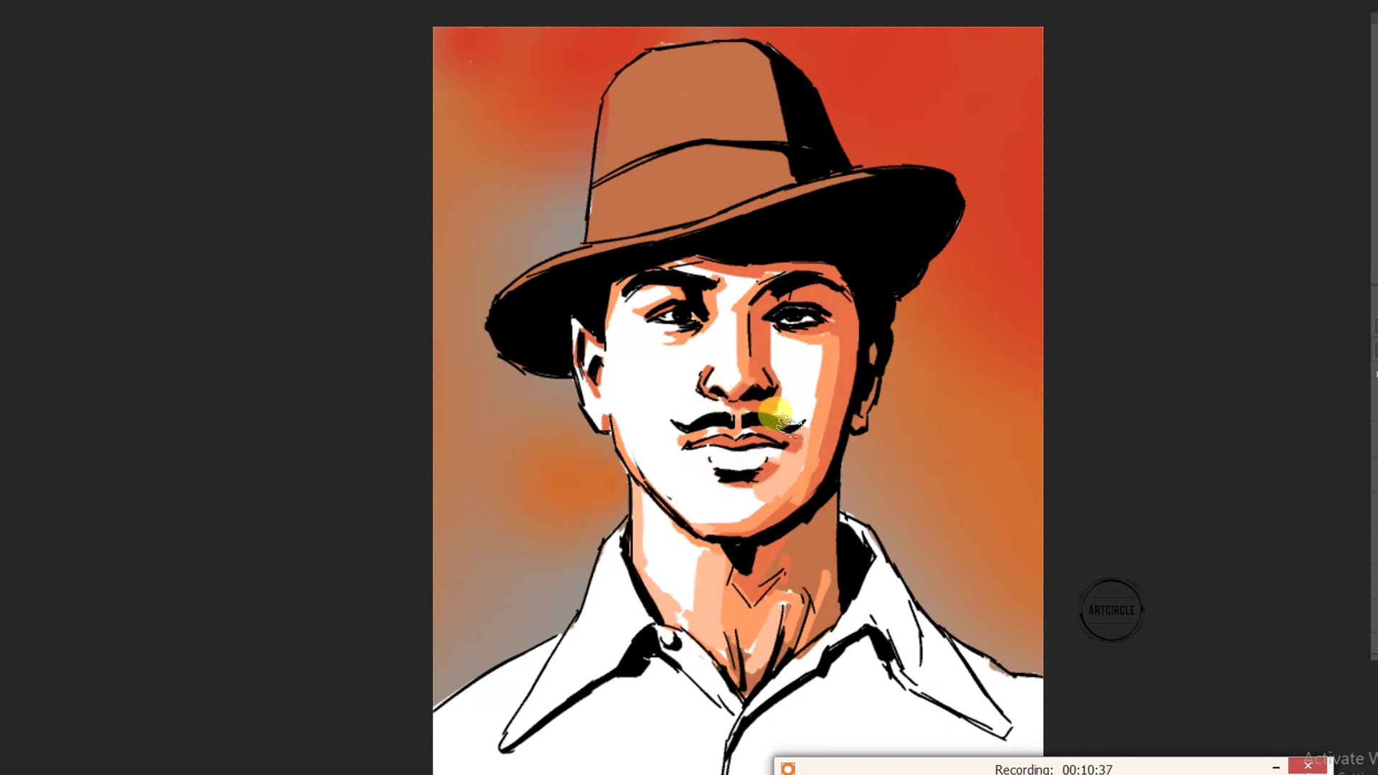
pyautogui.keyDown('ctrl'); pyautogui.click(775, 377); pyautogui.keyUp('ctrl')
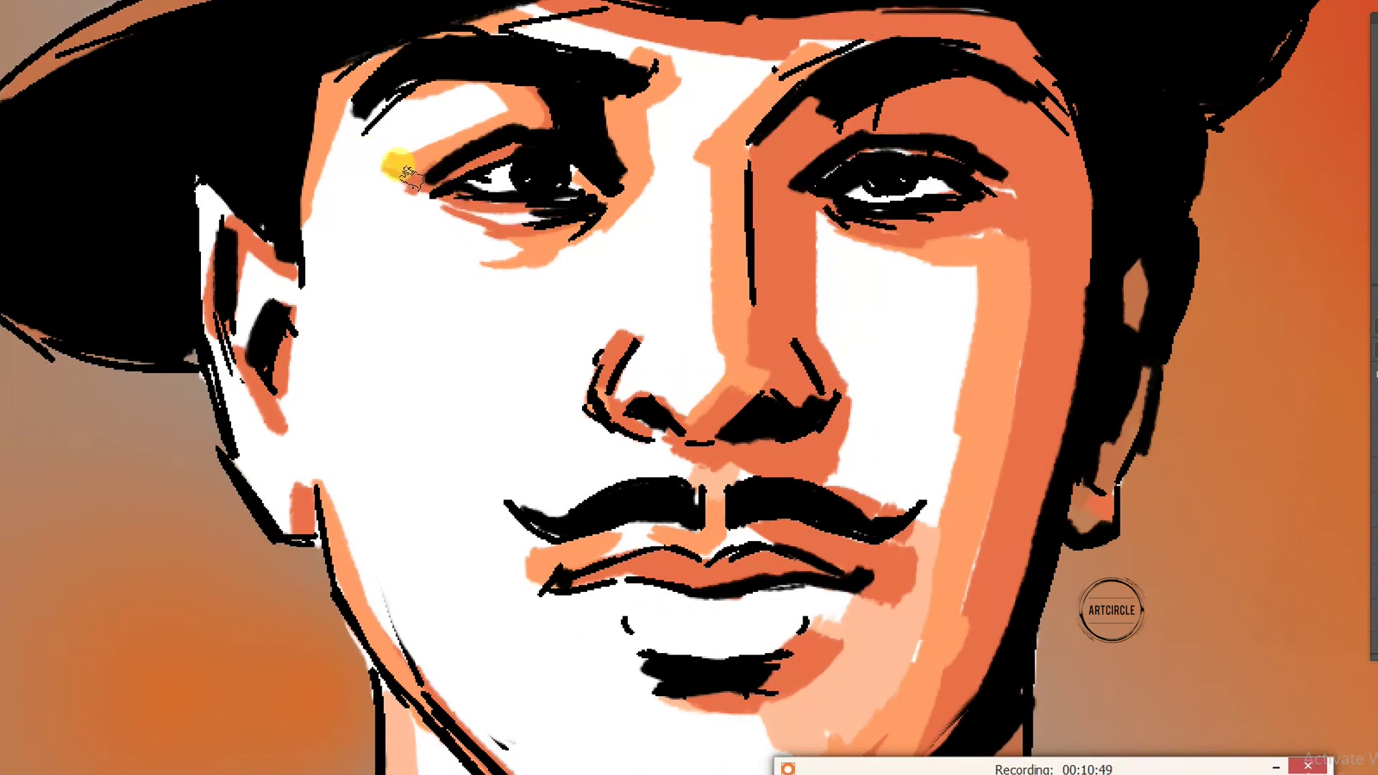
pyautogui.hotkey('ctrl', '0')
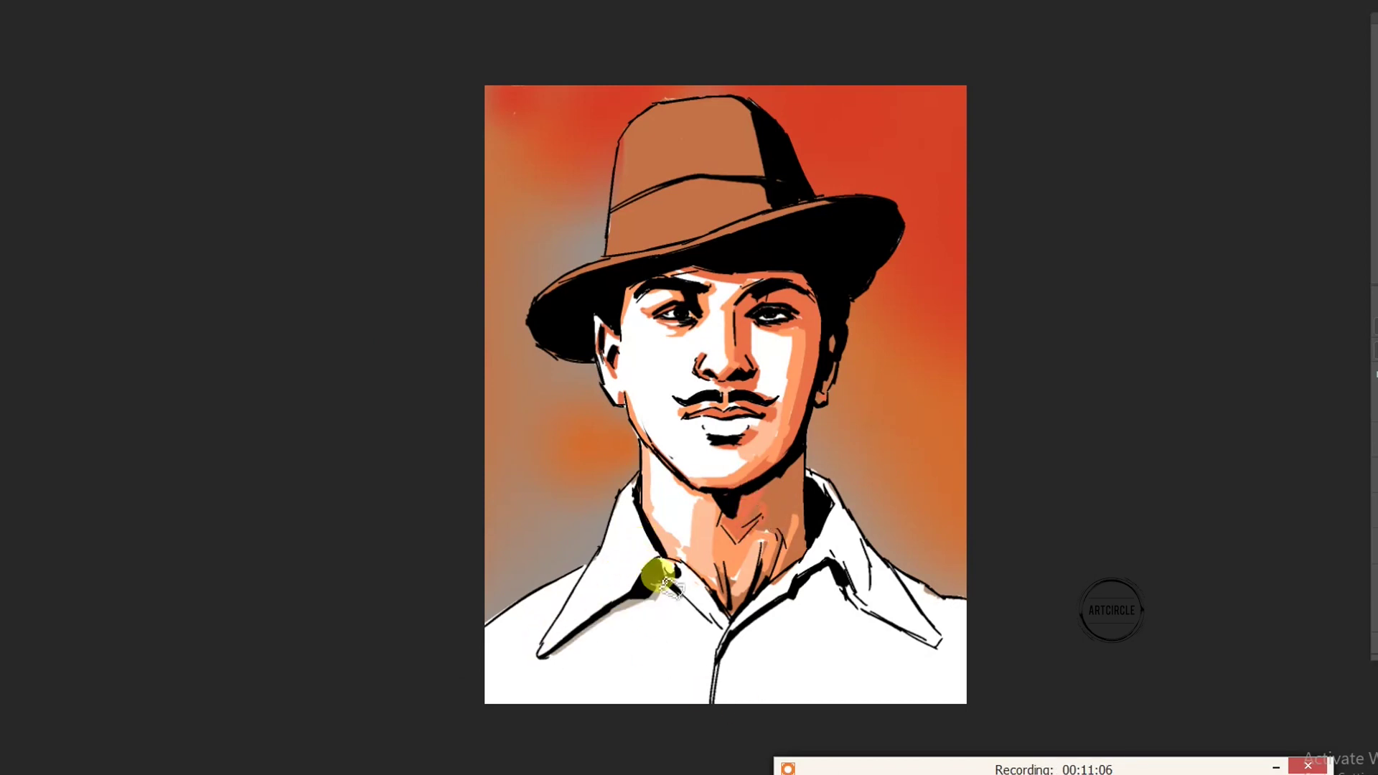
# Paint grey shadows on the shirt placket, both collars and the shirt front
pyautogui.moveTo(717, 635); pyautogui.dragTo(701, 693)
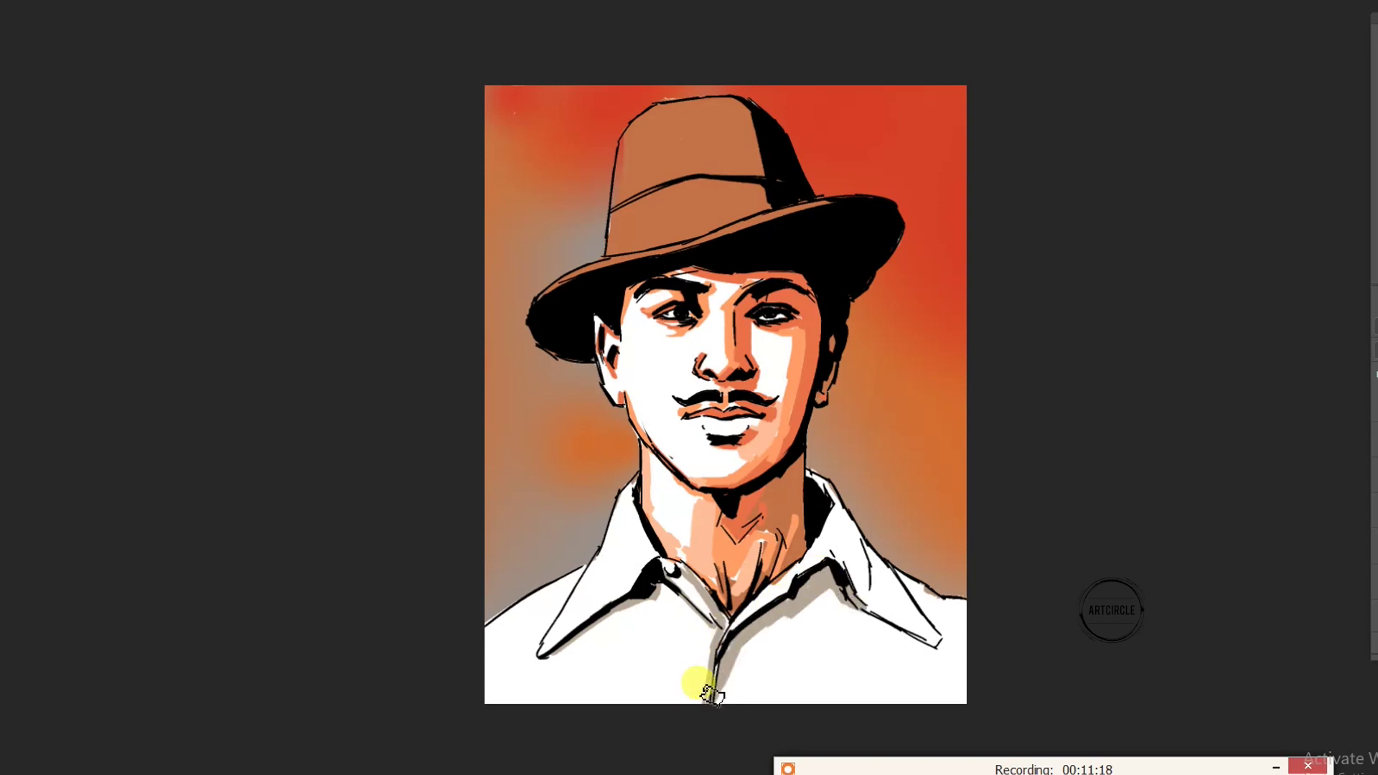
pyautogui.moveTo(830, 514)
pyautogui.mouseDown()
pyautogui.moveTo(847, 580)
pyautogui.moveTo(848, 566)
pyautogui.moveTo(923, 639)
pyautogui.moveTo(926, 610)
pyautogui.mouseUp()
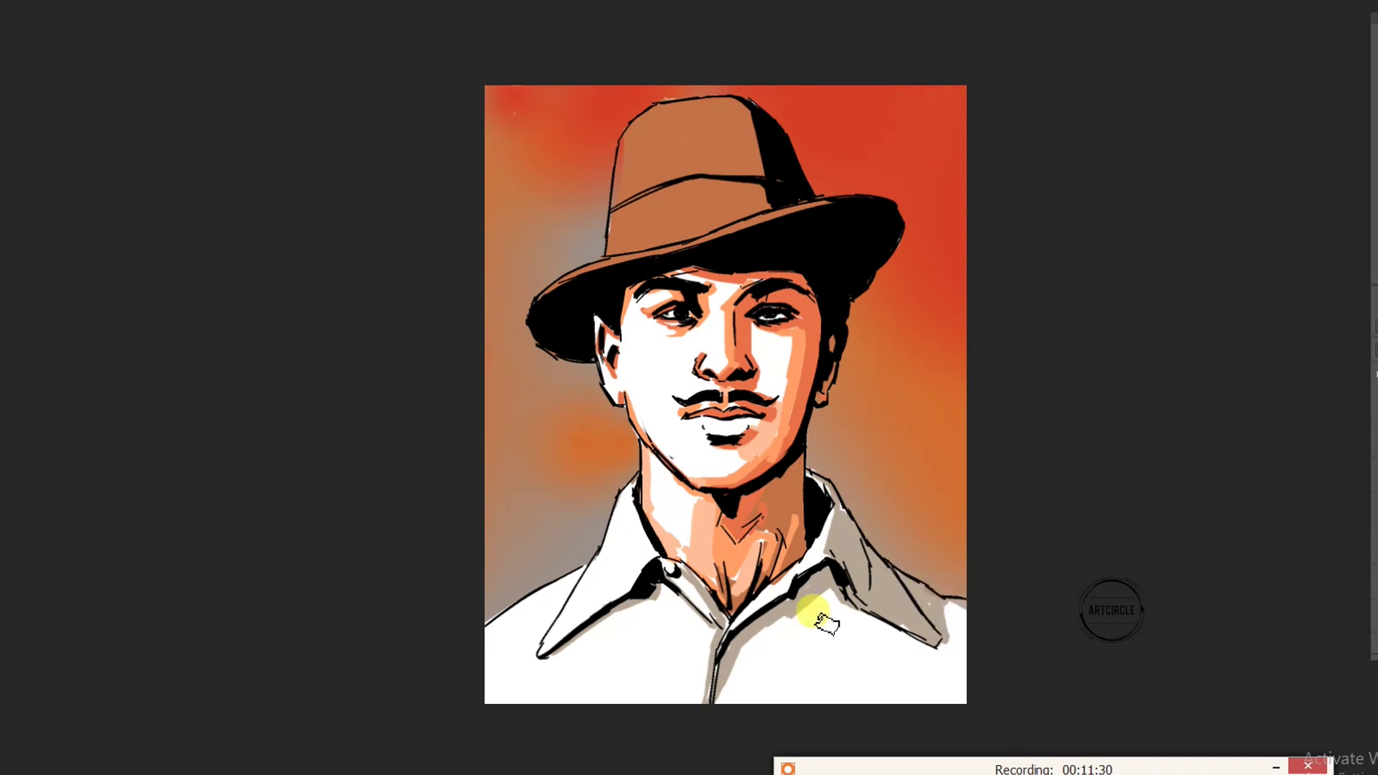
pyautogui.moveTo(757, 626); pyautogui.dragTo(749, 686)
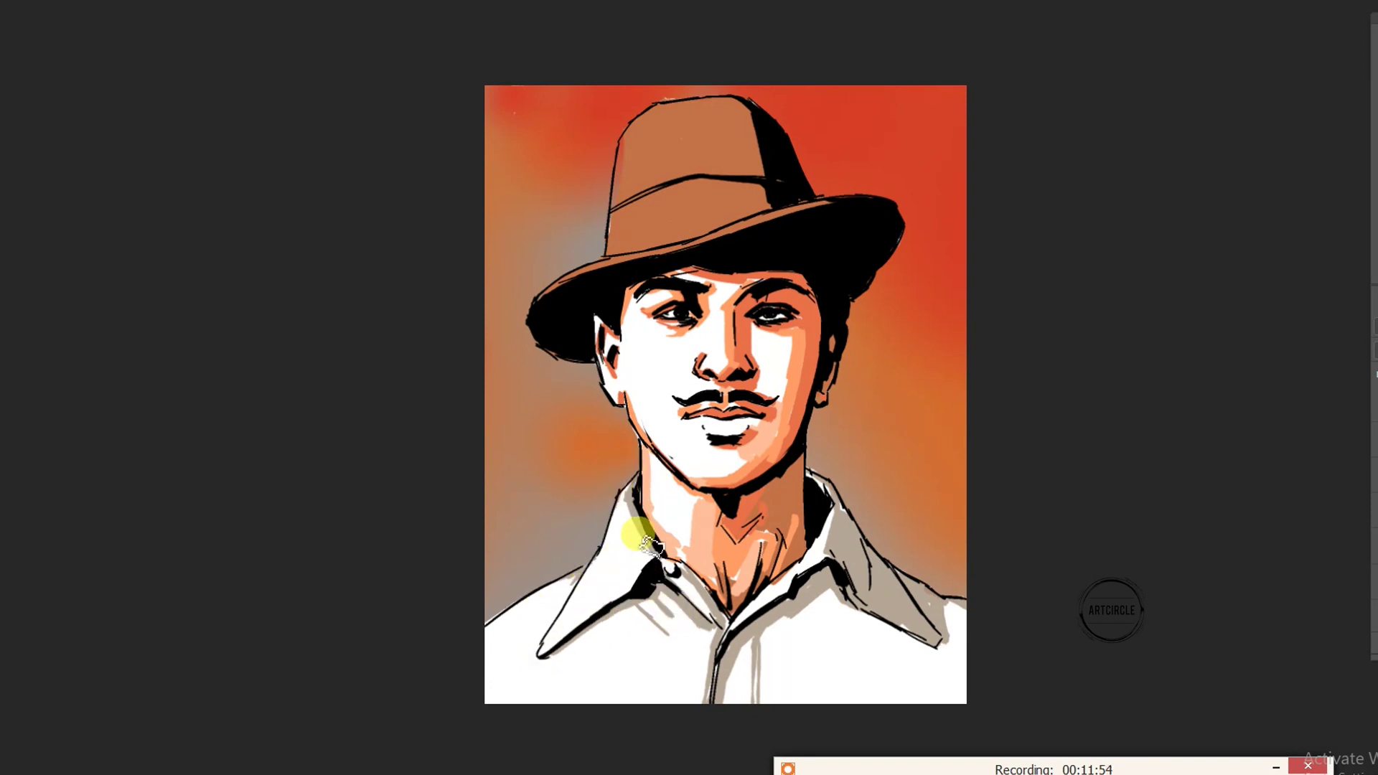
pyautogui.press('ctrl')
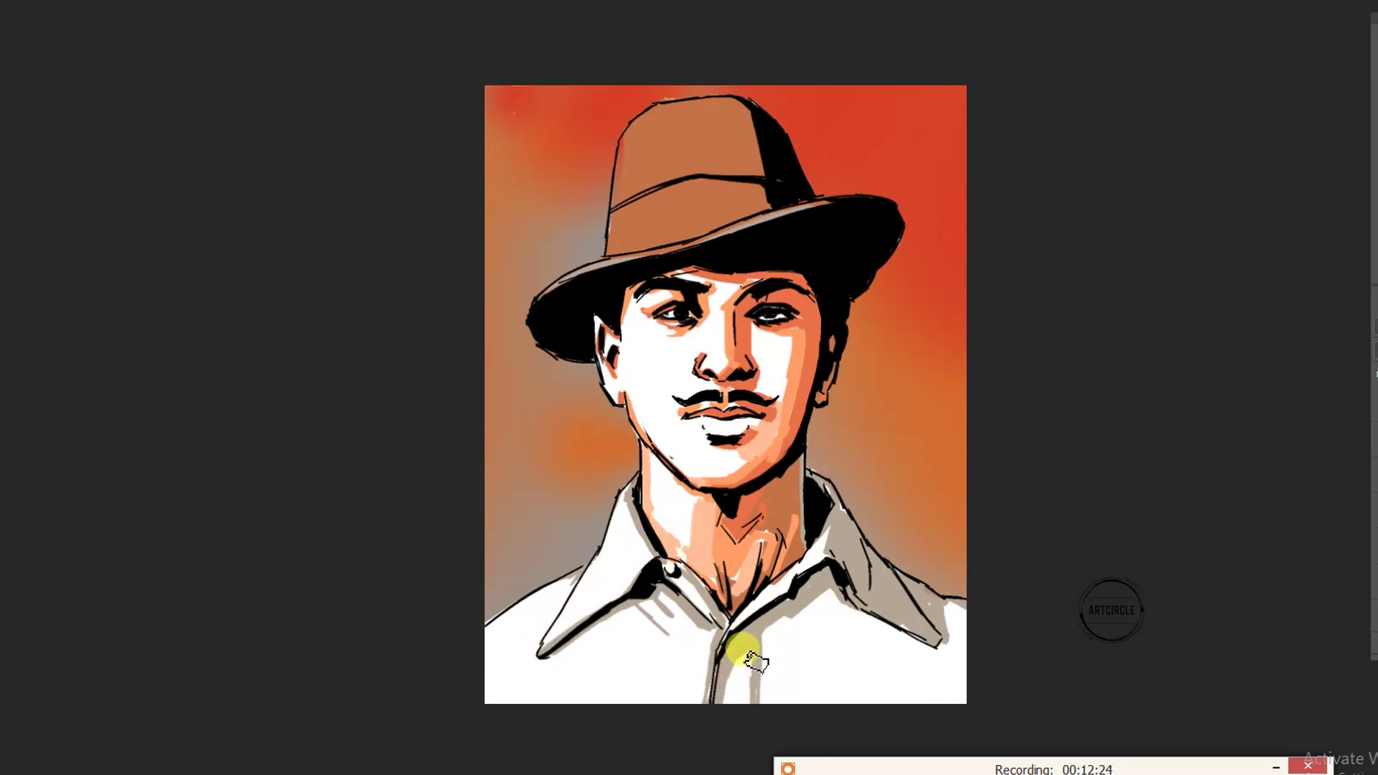
pyautogui.moveTo(800, 682)
pyautogui.mouseDown()
pyautogui.moveTo(788, 606)
pyautogui.moveTo(870, 646)
pyautogui.moveTo(913, 643)
pyautogui.moveTo(923, 606)
pyautogui.moveTo(911, 668)
pyautogui.moveTo(756, 661)
pyautogui.moveTo(703, 717)
pyautogui.mouseUp()
pyautogui.moveTo(639, 618)
pyautogui.mouseDown()
pyautogui.moveTo(585, 538)
pyautogui.moveTo(651, 588)
pyautogui.mouseUp()
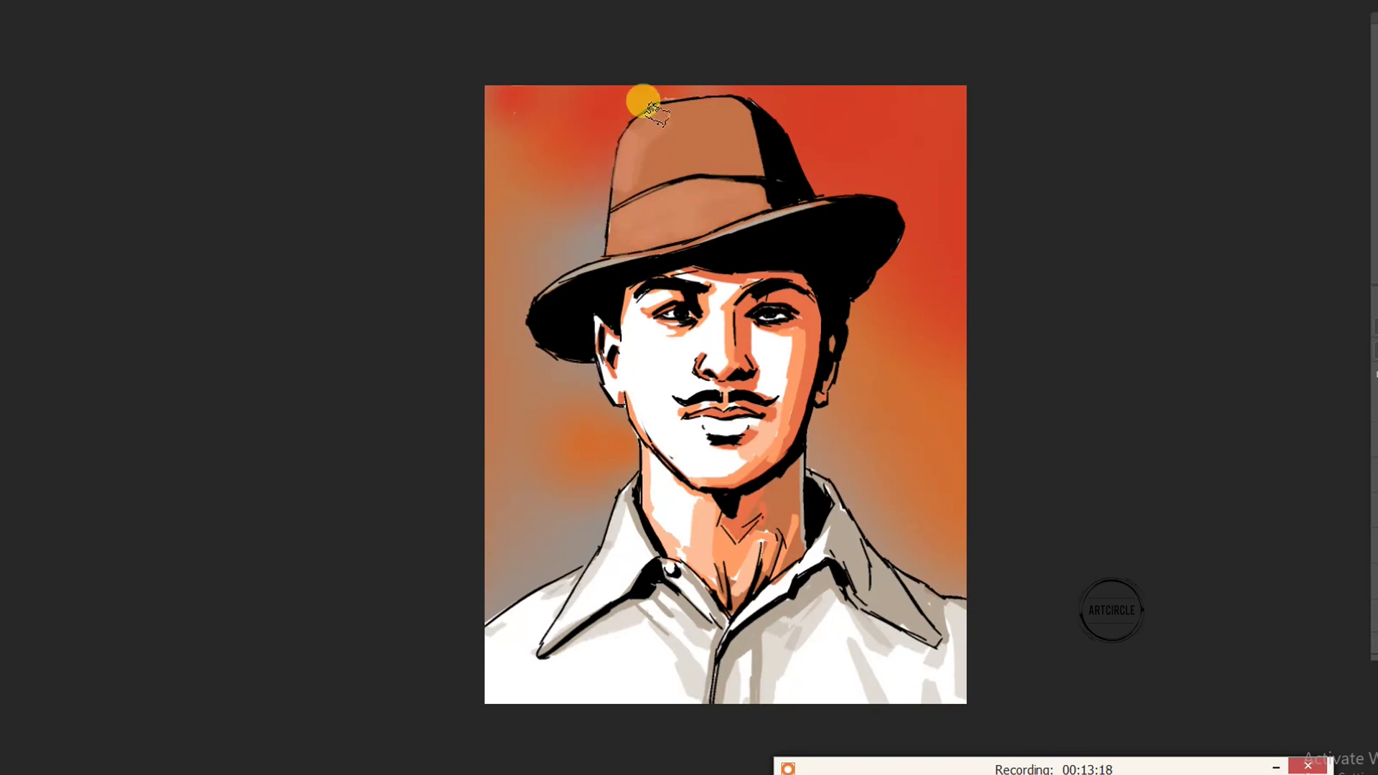
# Blend the hat crown into graded brown with the Mixer Brush, sampling colours with Alt
pyautogui.moveTo(650, 107)
pyautogui.mouseDown()
pyautogui.moveTo(610, 170)
pyautogui.moveTo(675, 139)
pyautogui.moveTo(773, 150)
pyautogui.moveTo(759, 138)
pyautogui.moveTo(783, 215)
pyautogui.moveTo(717, 209)
pyautogui.moveTo(683, 184)
pyautogui.moveTo(763, 142)
pyautogui.moveTo(796, 152)
pyautogui.moveTo(788, 183)
pyautogui.moveTo(744, 129)
pyautogui.moveTo(750, 171)
pyautogui.moveTo(689, 210)
pyautogui.moveTo(689, 192)
pyautogui.moveTo(666, 208)
pyautogui.moveTo(738, 117)
pyautogui.moveTo(787, 160)
pyautogui.moveTo(781, 206)
pyautogui.moveTo(748, 215)
pyautogui.moveTo(769, 153)
pyautogui.moveTo(741, 133)
pyautogui.mouseUp()
pyautogui.press('alt')
pyautogui.scroll(2, 814, 247)
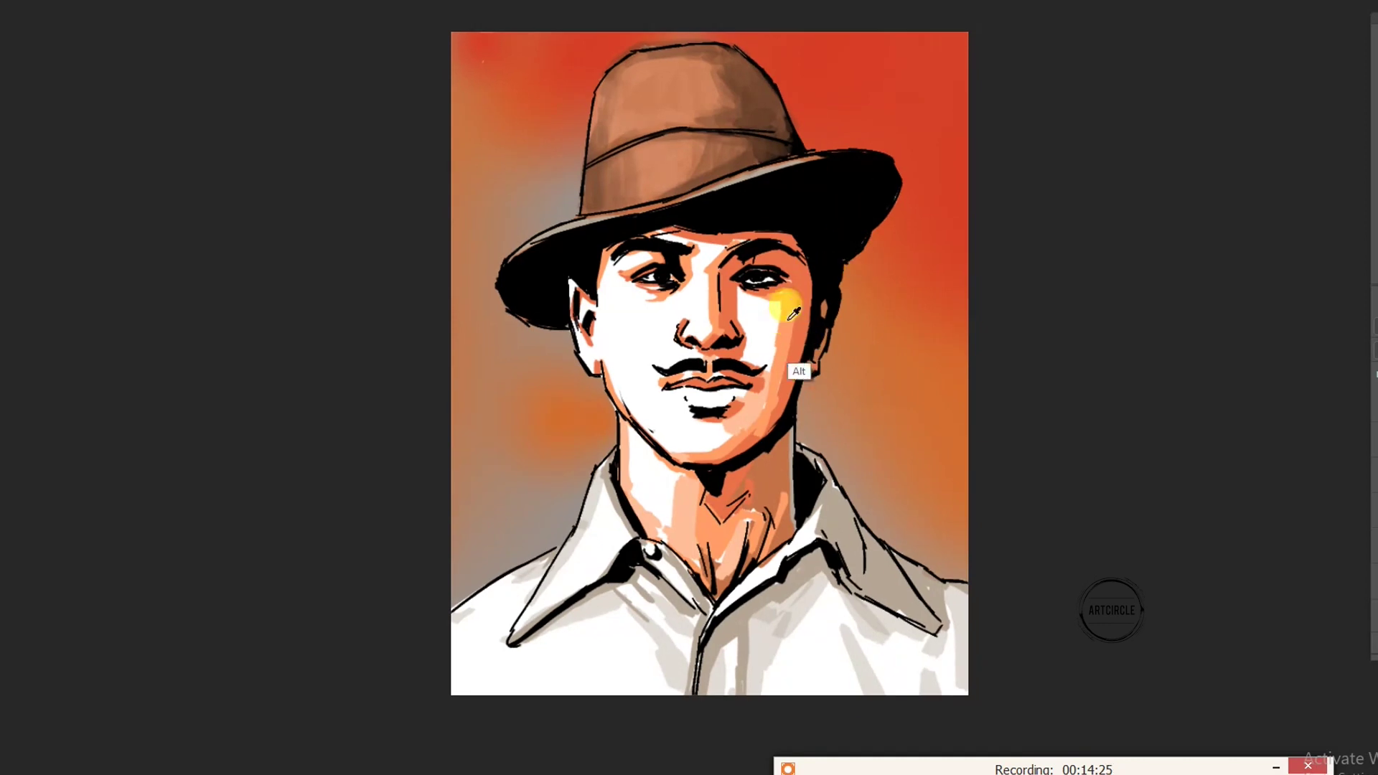
# Blend skin shading down the nose, over both cheeks and across the forehead
pyautogui.moveTo(741, 307); pyautogui.dragTo(753, 366)
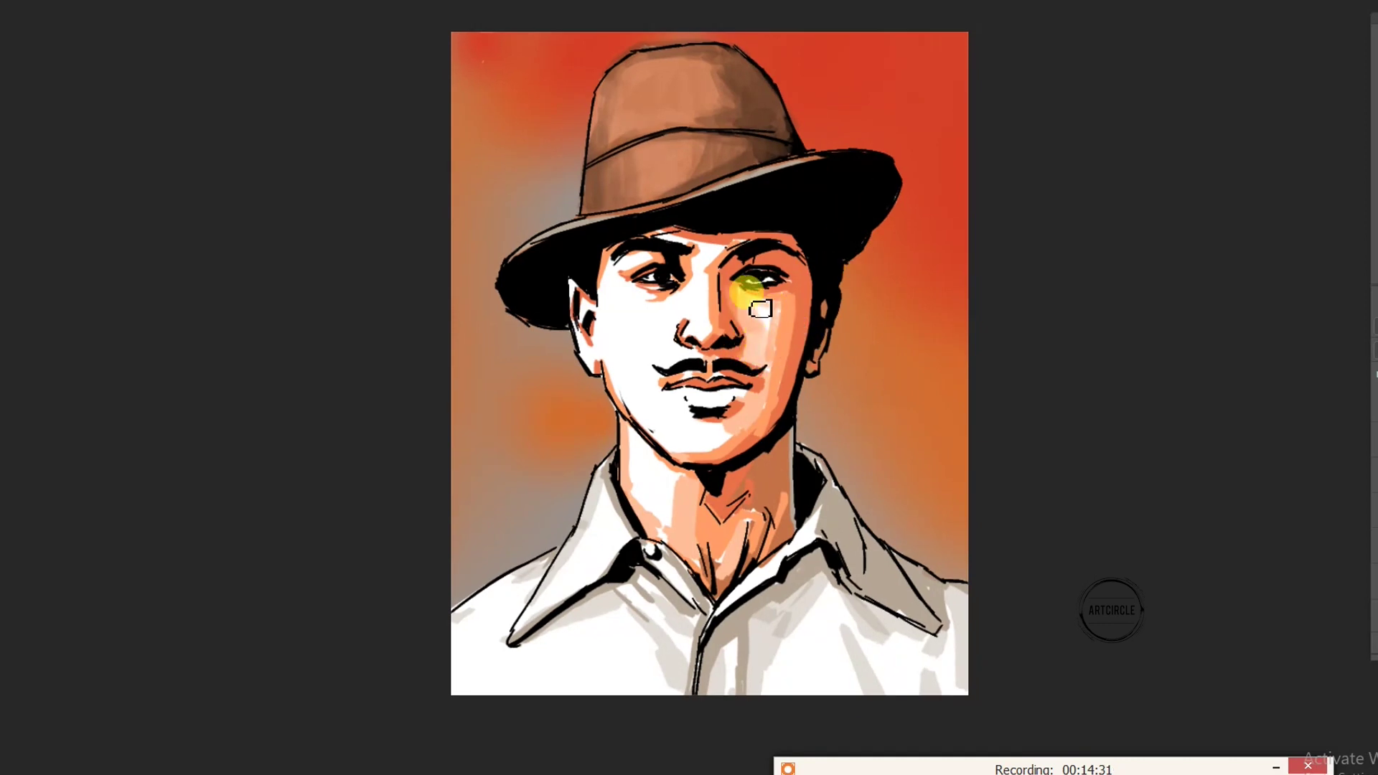
pyautogui.scroll(3, 804, 284)
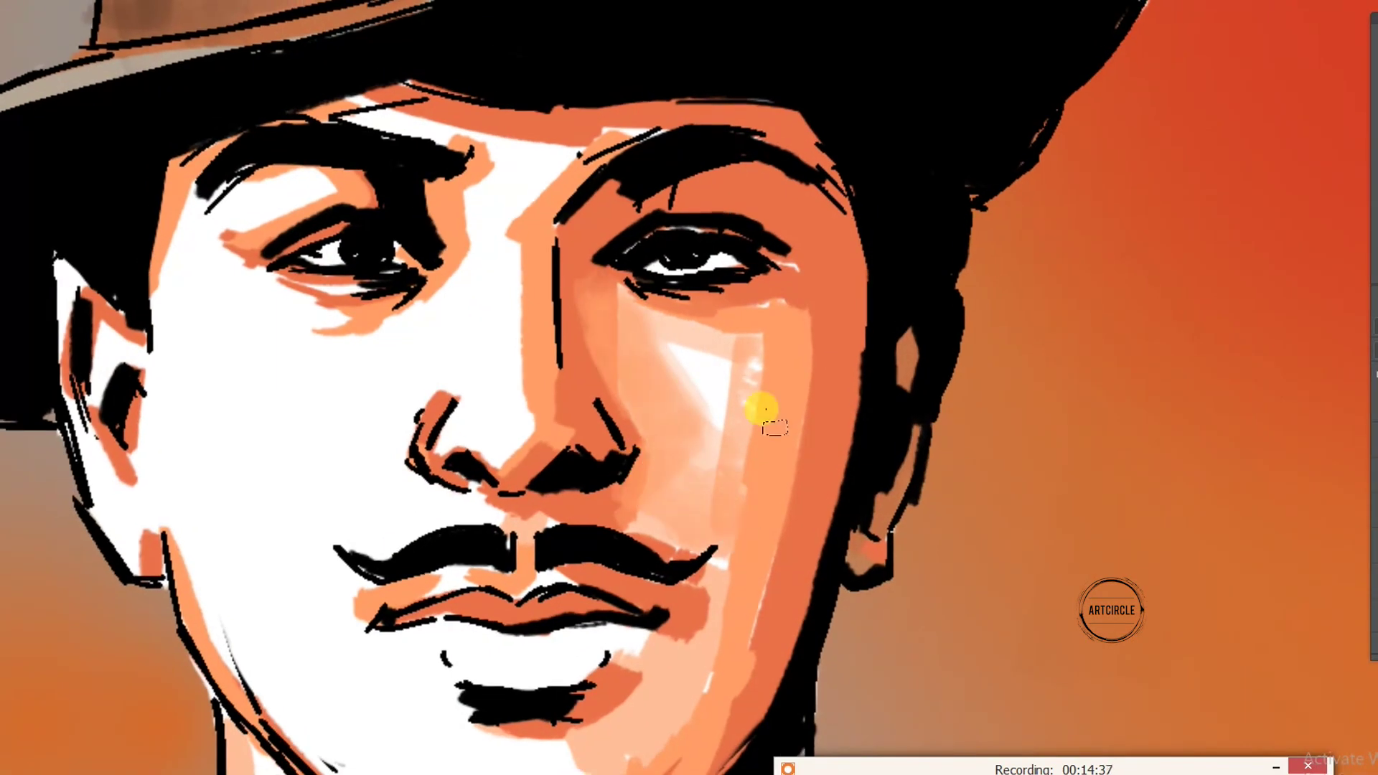
pyautogui.moveTo(763, 409)
pyautogui.mouseDown()
pyautogui.moveTo(729, 359)
pyautogui.moveTo(803, 333)
pyautogui.moveTo(775, 308)
pyautogui.moveTo(687, 718)
pyautogui.moveTo(661, 692)
pyautogui.moveTo(547, 748)
pyautogui.moveTo(554, 683)
pyautogui.moveTo(228, 655)
pyautogui.moveTo(415, 676)
pyautogui.moveTo(584, 754)
pyautogui.mouseUp()
pyautogui.hotkey('ctrl', '-')
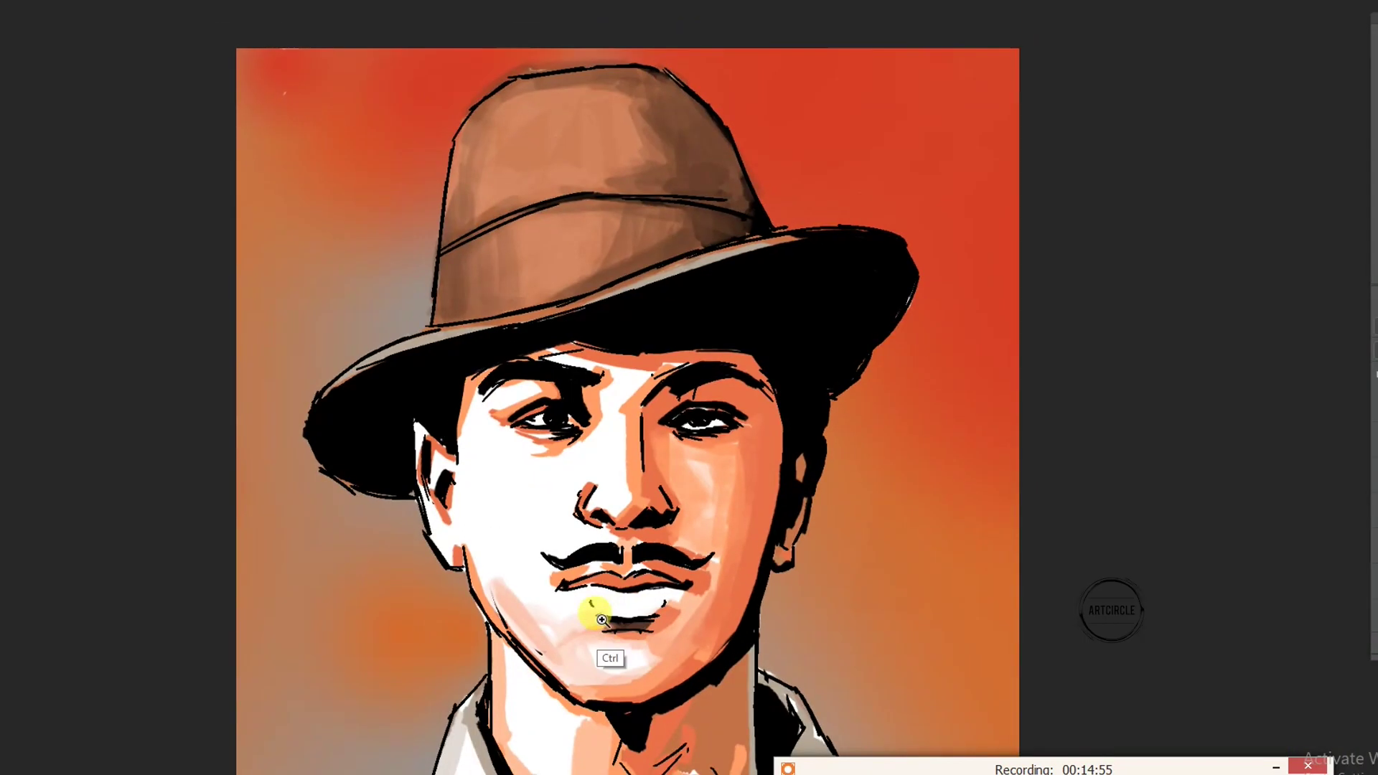
pyautogui.moveTo(602, 619)
pyautogui.mouseDown()
pyautogui.moveTo(487, 594)
pyautogui.moveTo(461, 400)
pyautogui.moveTo(501, 418)
pyautogui.mouseUp()
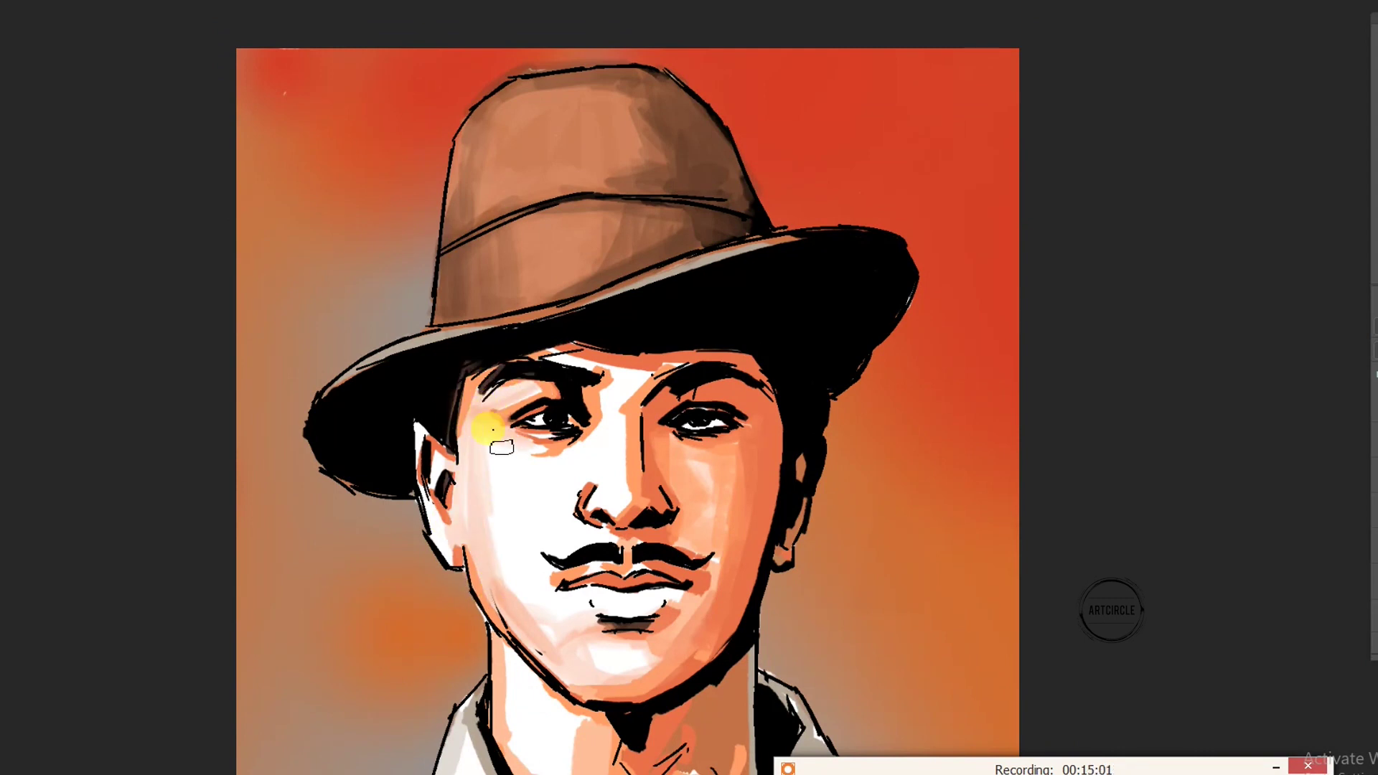
pyautogui.moveTo(594, 414)
pyautogui.mouseDown()
pyautogui.moveTo(584, 493)
pyautogui.moveTo(608, 354)
pyautogui.moveTo(584, 301)
pyautogui.moveTo(585, 599)
pyautogui.mouseUp()
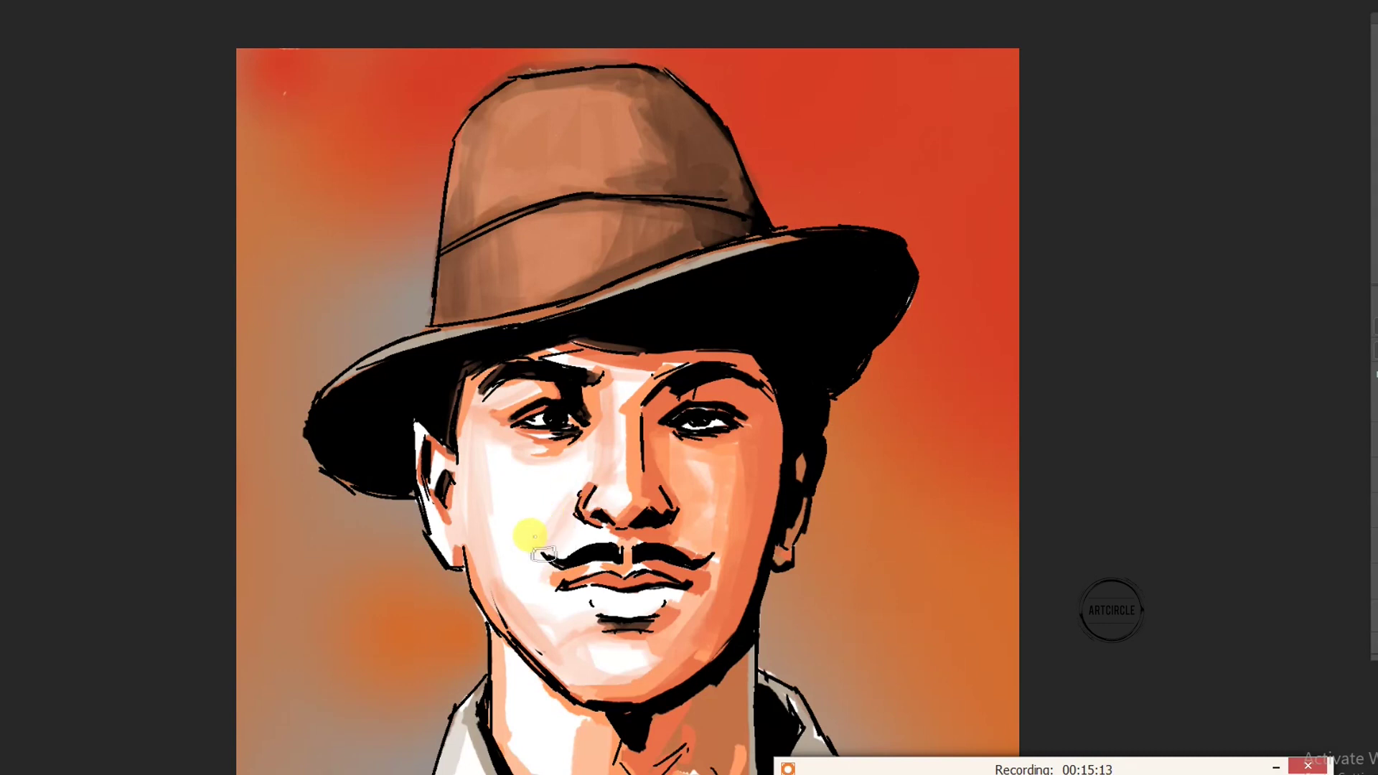
pyautogui.moveTo(584, 732); pyautogui.dragTo(630, 587)
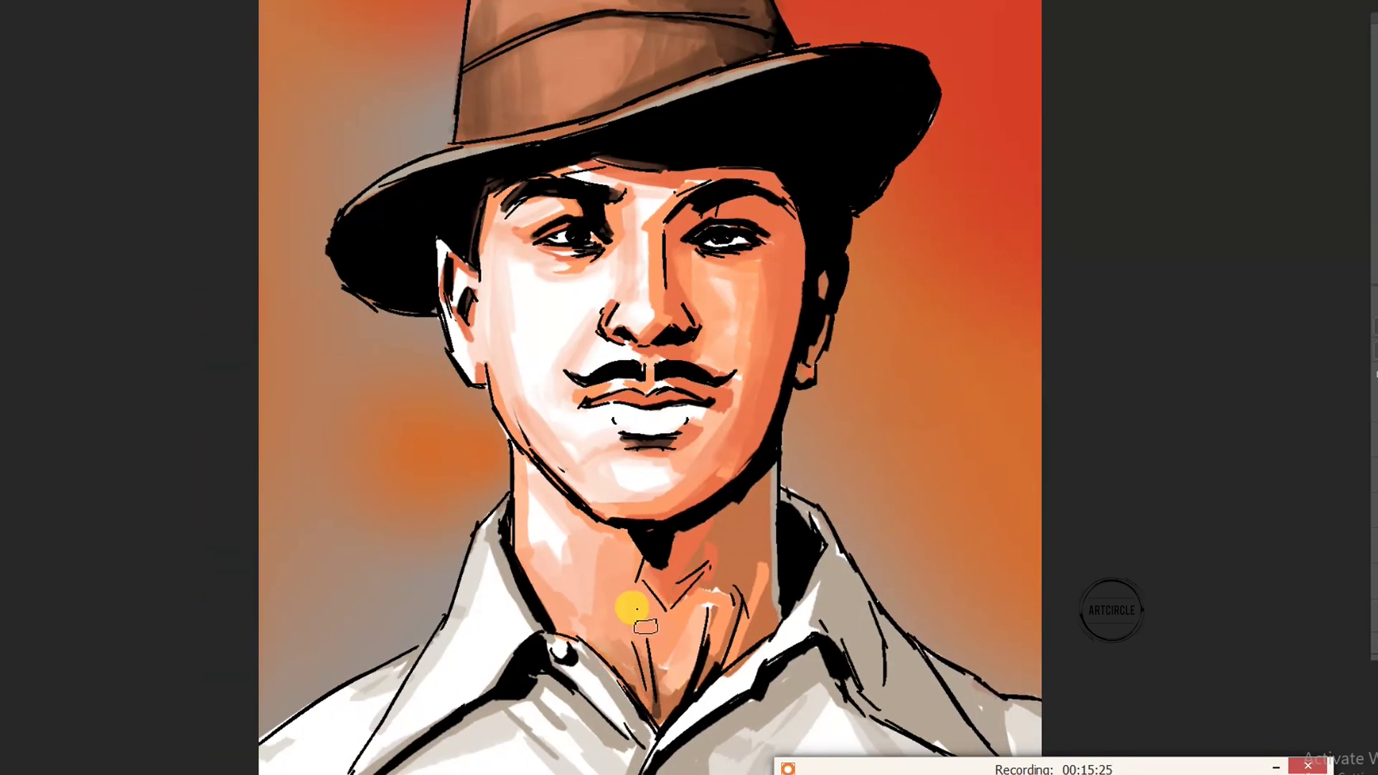
# Darken the neck, right cheek and jaw, and shade the temple, under-eye and left jaw
pyautogui.moveTo(641, 540)
pyautogui.mouseDown()
pyautogui.moveTo(630, 646)
pyautogui.moveTo(692, 615)
pyautogui.moveTo(728, 547)
pyautogui.moveTo(702, 514)
pyautogui.moveTo(713, 567)
pyautogui.moveTo(655, 541)
pyautogui.moveTo(677, 535)
pyautogui.moveTo(637, 581)
pyautogui.moveTo(701, 553)
pyautogui.moveTo(725, 582)
pyautogui.moveTo(762, 578)
pyautogui.moveTo(744, 615)
pyautogui.moveTo(644, 502)
pyautogui.mouseUp()
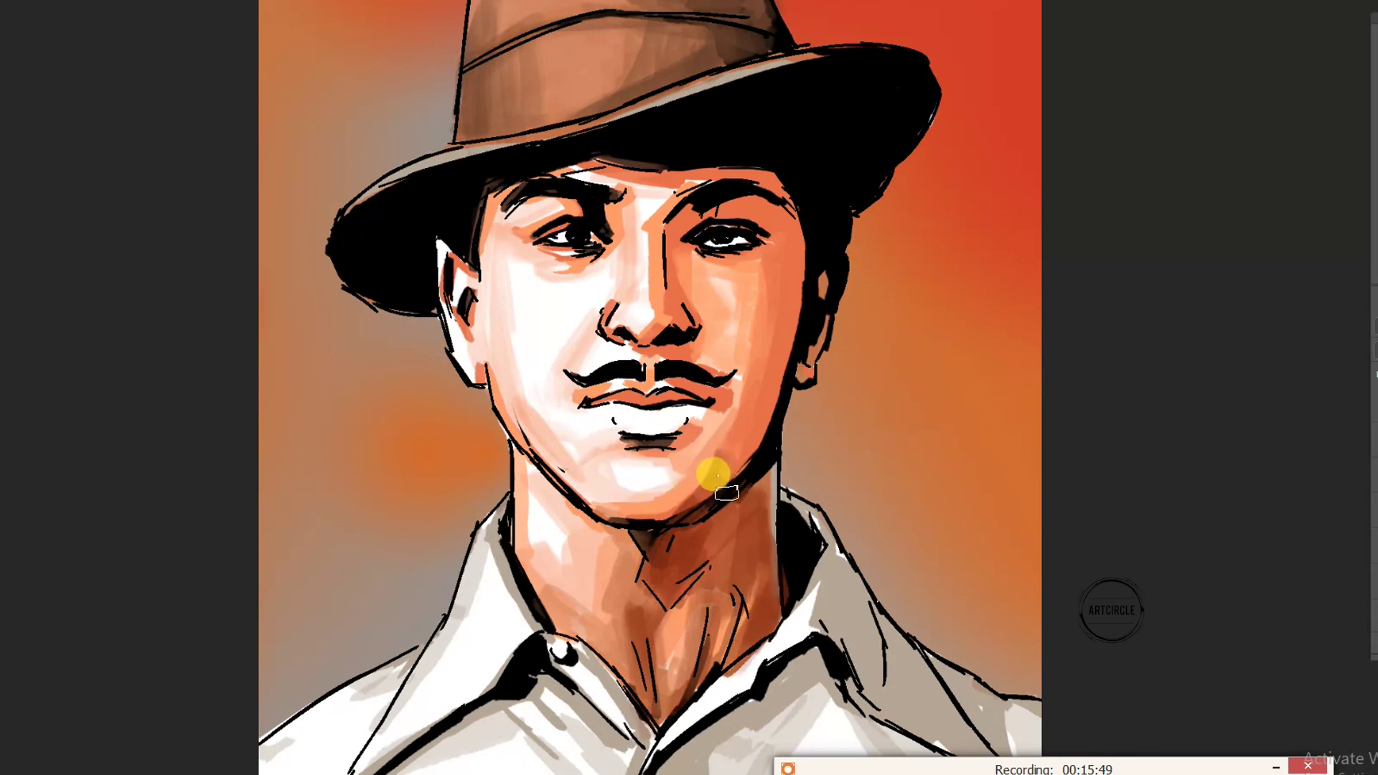
pyautogui.moveTo(717, 474)
pyautogui.mouseDown()
pyautogui.moveTo(759, 394)
pyautogui.moveTo(711, 492)
pyautogui.moveTo(776, 364)
pyautogui.mouseUp()
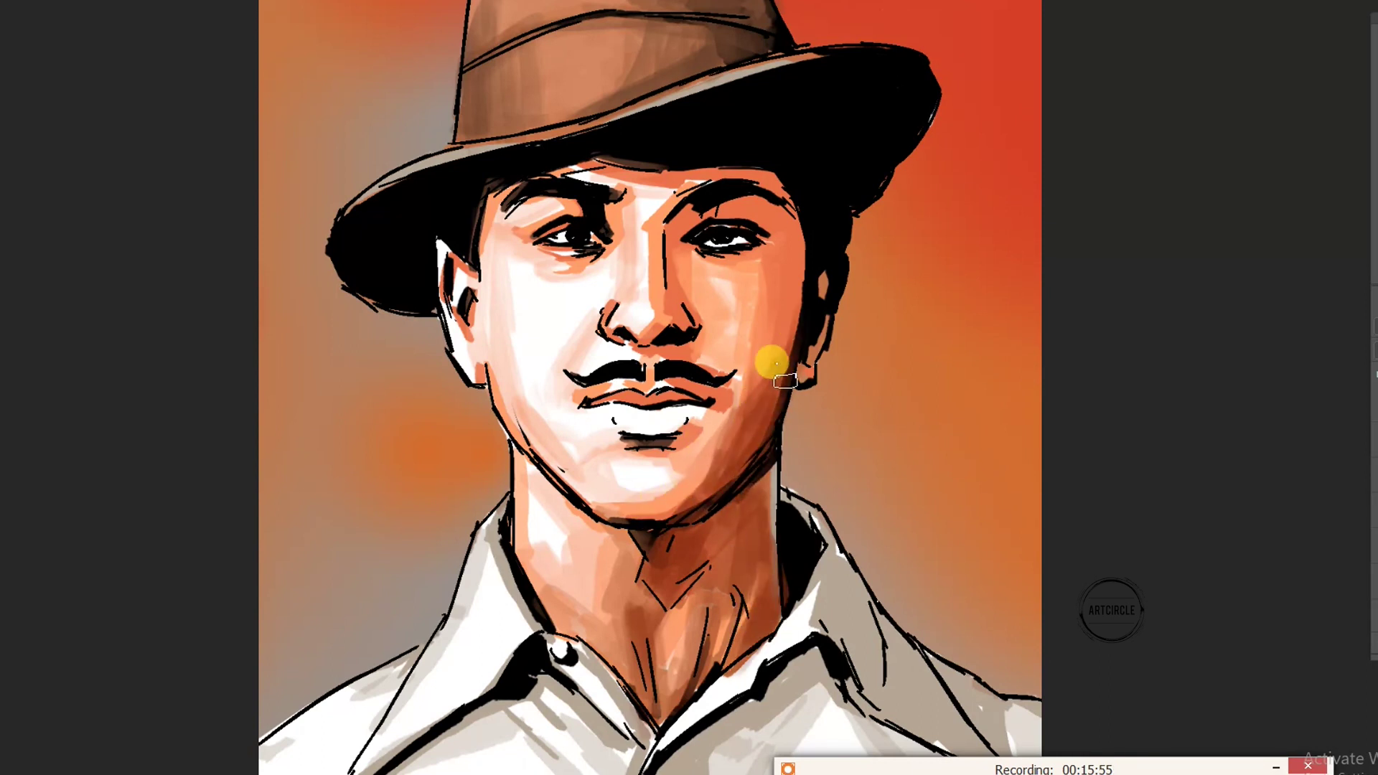
pyautogui.moveTo(754, 139)
pyautogui.mouseDown()
pyautogui.moveTo(769, 206)
pyautogui.moveTo(667, 248)
pyautogui.moveTo(655, 270)
pyautogui.moveTo(689, 312)
pyautogui.mouseUp()
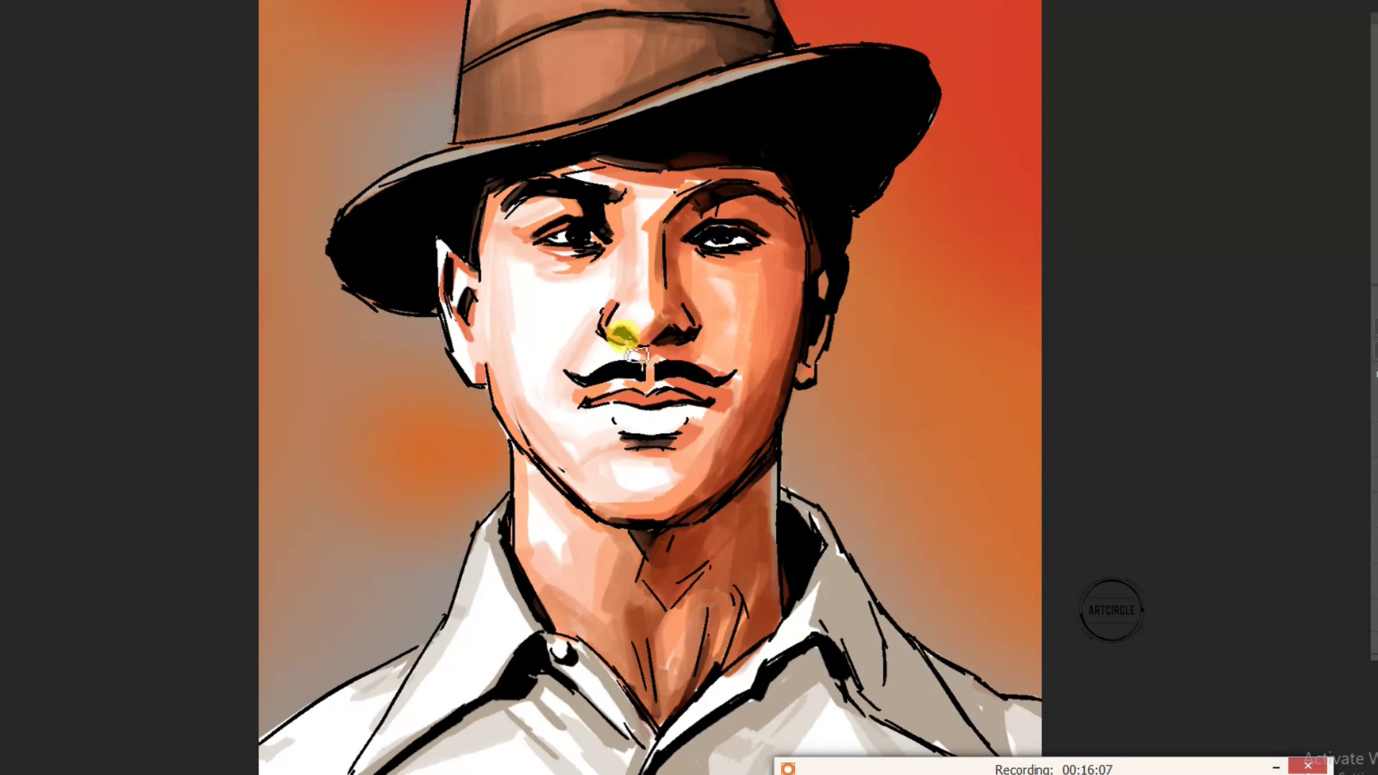
pyautogui.moveTo(578, 271); pyautogui.dragTo(575, 241)
pyautogui.moveTo(465, 251)
pyautogui.mouseDown()
pyautogui.moveTo(470, 338)
pyautogui.moveTo(502, 430)
pyautogui.mouseUp()
pyautogui.moveTo(473, 316)
pyautogui.mouseDown()
pyautogui.moveTo(490, 182)
pyautogui.moveTo(475, 280)
pyautogui.mouseUp()
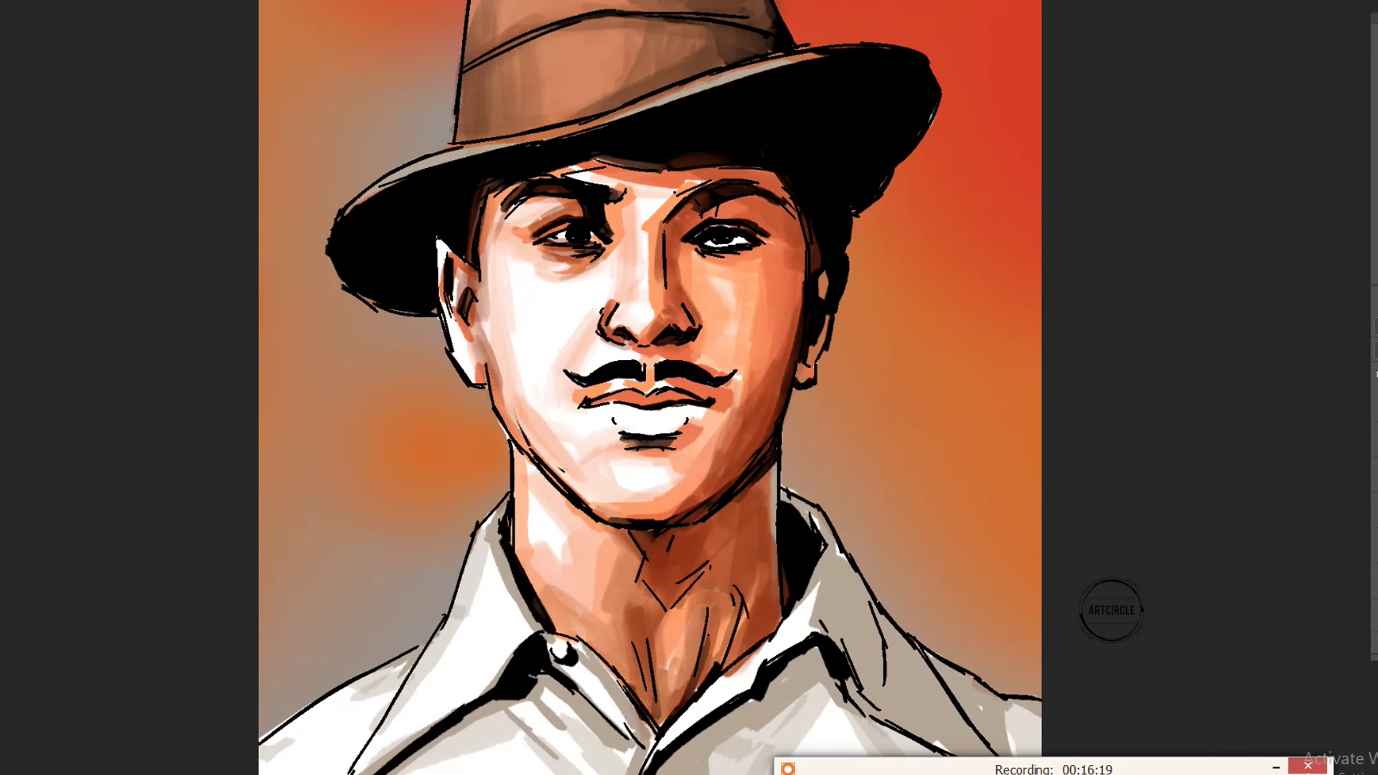
pyautogui.moveTo(635, 531)
pyautogui.mouseDown()
pyautogui.moveTo(713, 504)
pyautogui.moveTo(744, 526)
pyautogui.moveTo(670, 691)
pyautogui.moveTo(713, 569)
pyautogui.moveTo(646, 615)
pyautogui.moveTo(646, 394)
pyautogui.moveTo(670, 246)
pyautogui.moveTo(741, 172)
pyautogui.moveTo(600, 160)
pyautogui.moveTo(553, 219)
pyautogui.moveTo(578, 221)
pyautogui.moveTo(547, 190)
pyautogui.moveTo(476, 203)
pyautogui.moveTo(553, 154)
pyautogui.moveTo(430, 215)
pyautogui.moveTo(408, 305)
pyautogui.mouseUp()
# Repaint the hat brim's black underside in deep red-purple, blending it into the brown
pyautogui.keyDown('ctrl'); pyautogui.click(581, 228); pyautogui.keyUp('ctrl')
pyautogui.moveTo(890, 57)
pyautogui.mouseDown()
pyautogui.moveTo(929, 93)
pyautogui.moveTo(830, 231)
pyautogui.moveTo(842, 54)
pyautogui.mouseUp()
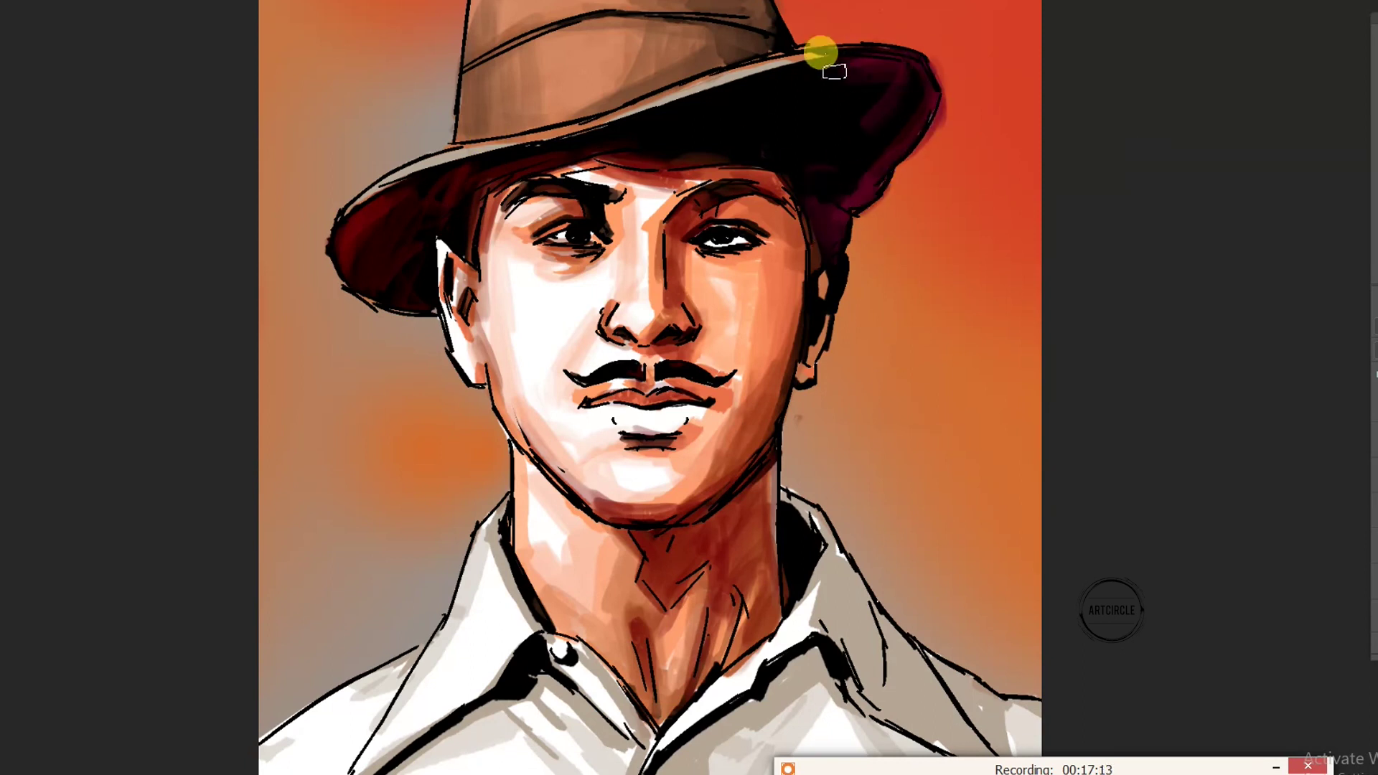
pyautogui.scroll(-2, 762, 92)
pyautogui.moveTo(780, 258)
pyautogui.mouseDown()
pyautogui.moveTo(820, 259)
pyautogui.moveTo(867, 227)
pyautogui.moveTo(876, 273)
pyautogui.mouseUp()
pyautogui.moveTo(788, 188)
pyautogui.mouseDown()
pyautogui.moveTo(806, 252)
pyautogui.moveTo(854, 236)
pyautogui.moveTo(631, 286)
pyautogui.moveTo(687, 278)
pyautogui.moveTo(643, 283)
pyautogui.moveTo(784, 307)
pyautogui.moveTo(794, 269)
pyautogui.mouseUp()
pyautogui.moveTo(810, 203)
pyautogui.mouseDown()
pyautogui.moveTo(723, 368)
pyautogui.moveTo(731, 287)
pyautogui.moveTo(836, 238)
pyautogui.moveTo(839, 284)
pyautogui.moveTo(815, 289)
pyautogui.moveTo(858, 304)
pyautogui.moveTo(925, 281)
pyautogui.moveTo(913, 267)
pyautogui.moveTo(880, 292)
pyautogui.moveTo(840, 237)
pyautogui.moveTo(854, 261)
pyautogui.moveTo(916, 262)
pyautogui.moveTo(854, 357)
pyautogui.moveTo(840, 440)
pyautogui.moveTo(822, 335)
pyautogui.moveTo(717, 292)
pyautogui.moveTo(725, 277)
pyautogui.moveTo(618, 308)
pyautogui.moveTo(656, 307)
pyautogui.moveTo(585, 302)
pyautogui.moveTo(663, 292)
pyautogui.mouseUp()
# Lighten the hat crown and band with streaky light-brown strokes
pyautogui.click(763, 258)
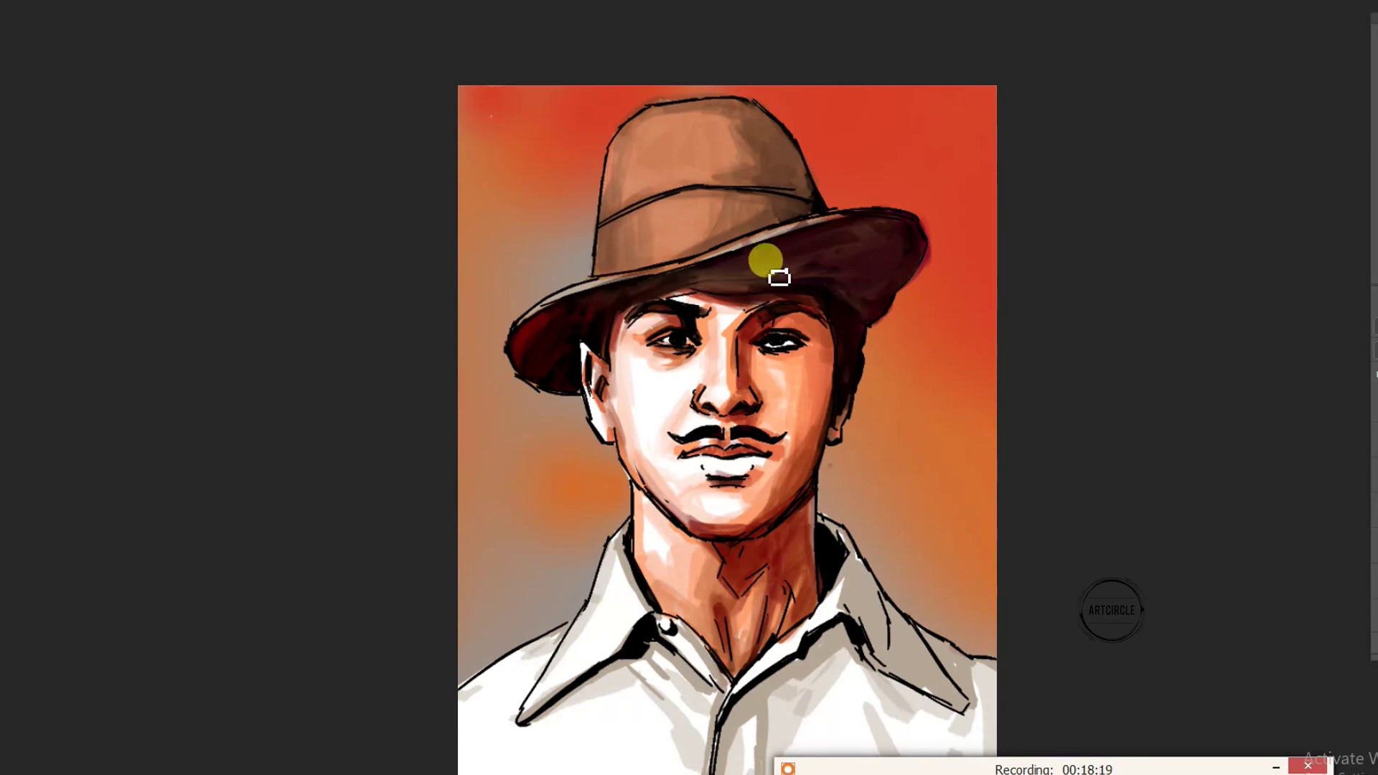
pyautogui.moveTo(692, 212)
pyautogui.mouseDown()
pyautogui.moveTo(697, 134)
pyautogui.moveTo(651, 261)
pyautogui.moveTo(701, 184)
pyautogui.moveTo(584, 228)
pyautogui.mouseUp()
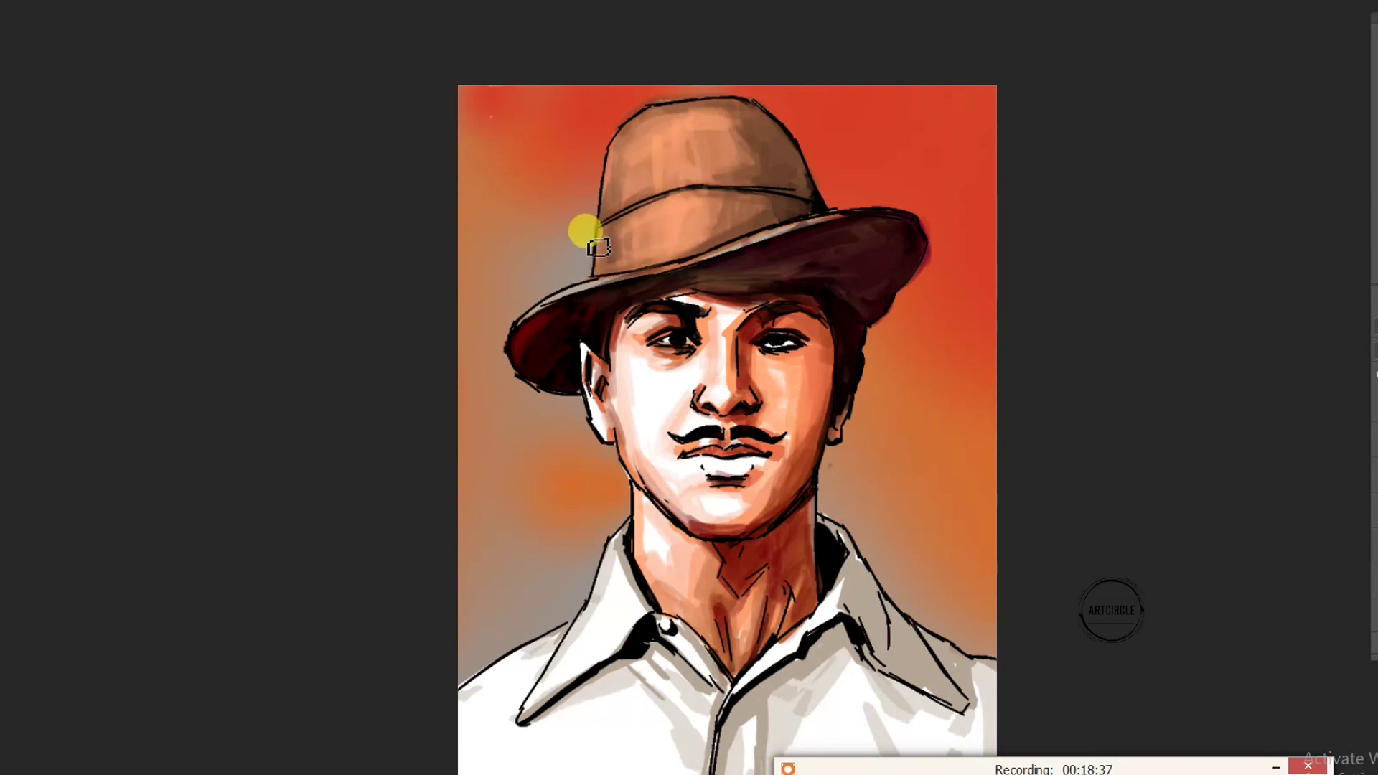
pyautogui.moveTo(729, 203)
pyautogui.mouseDown()
pyautogui.moveTo(612, 237)
pyautogui.moveTo(656, 153)
pyautogui.moveTo(680, 147)
pyautogui.moveTo(606, 184)
pyautogui.moveTo(652, 111)
pyautogui.mouseUp()
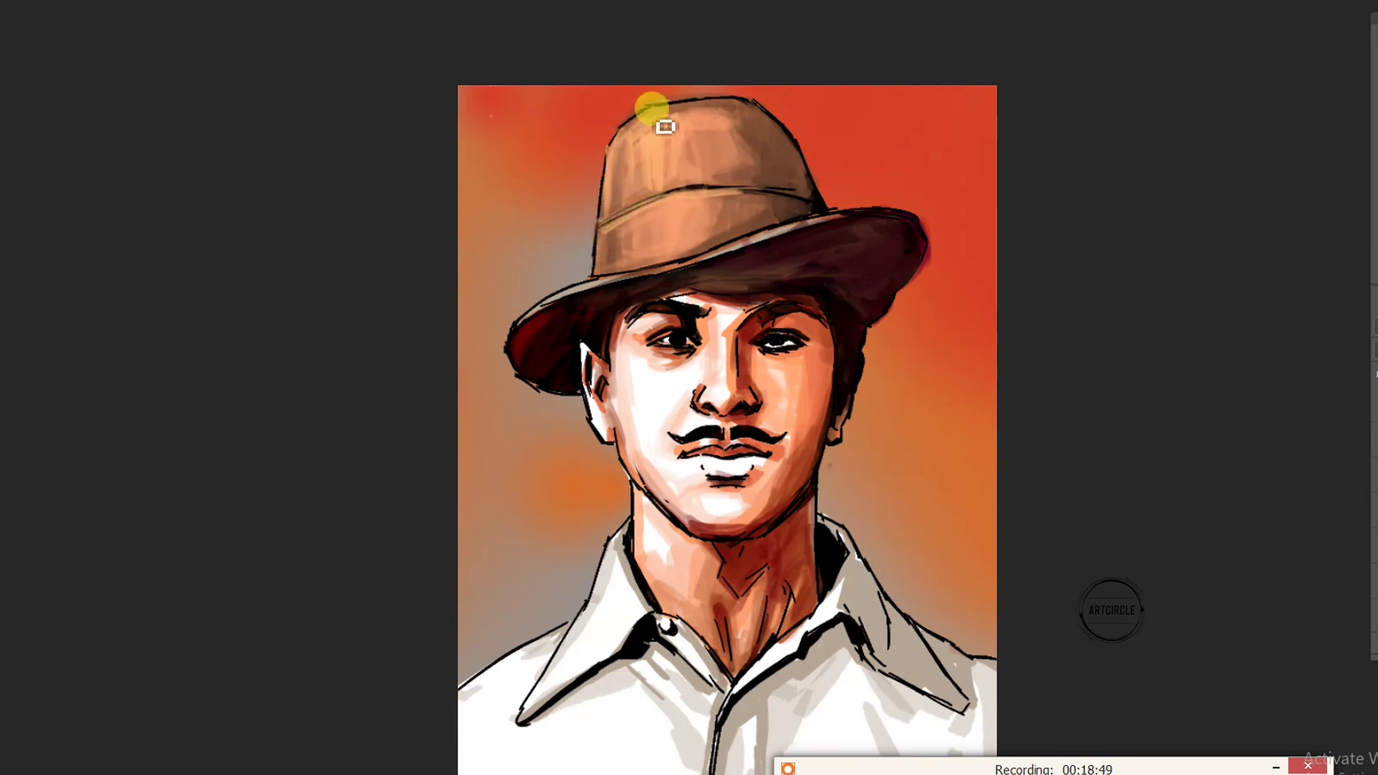
# Deepen the shading on the lips, cheeks, chin and jawline
pyautogui.hotkey('ctrl', '+')
pyautogui.moveTo(700, 482)
pyautogui.mouseDown()
pyautogui.moveTo(706, 458)
pyautogui.moveTo(734, 460)
pyautogui.moveTo(747, 440)
pyautogui.moveTo(698, 384)
pyautogui.mouseUp()
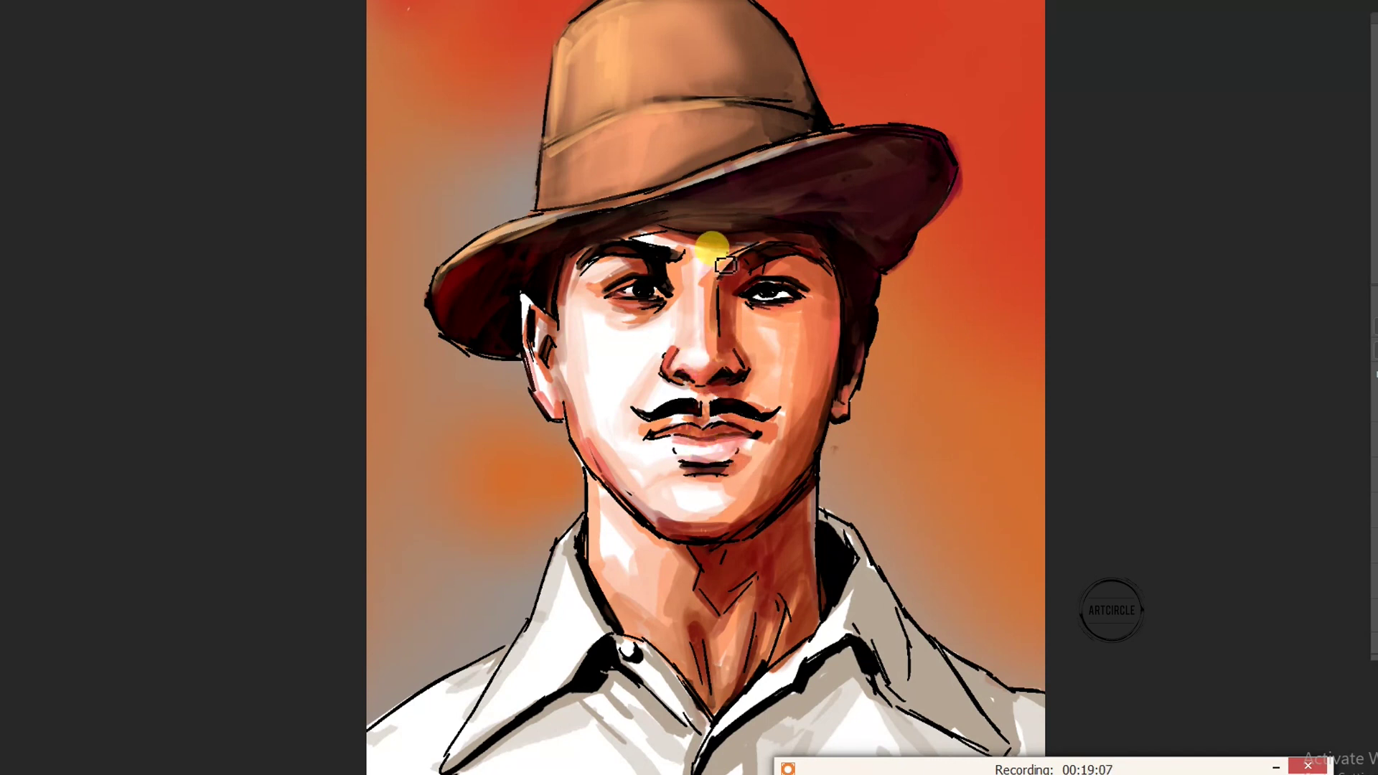
pyautogui.moveTo(721, 264)
pyautogui.mouseDown()
pyautogui.moveTo(593, 320)
pyautogui.moveTo(630, 414)
pyautogui.mouseUp()
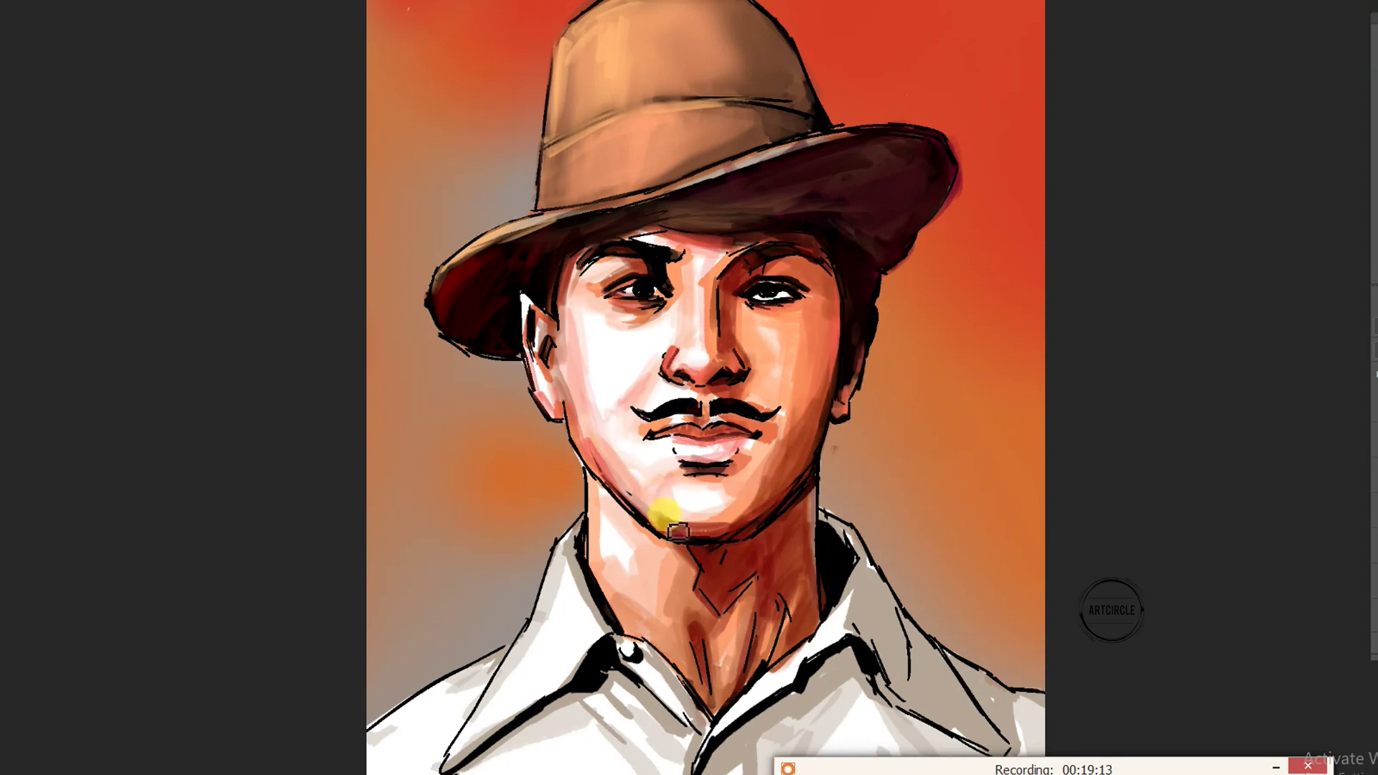
pyautogui.moveTo(678, 531); pyautogui.dragTo(606, 557)
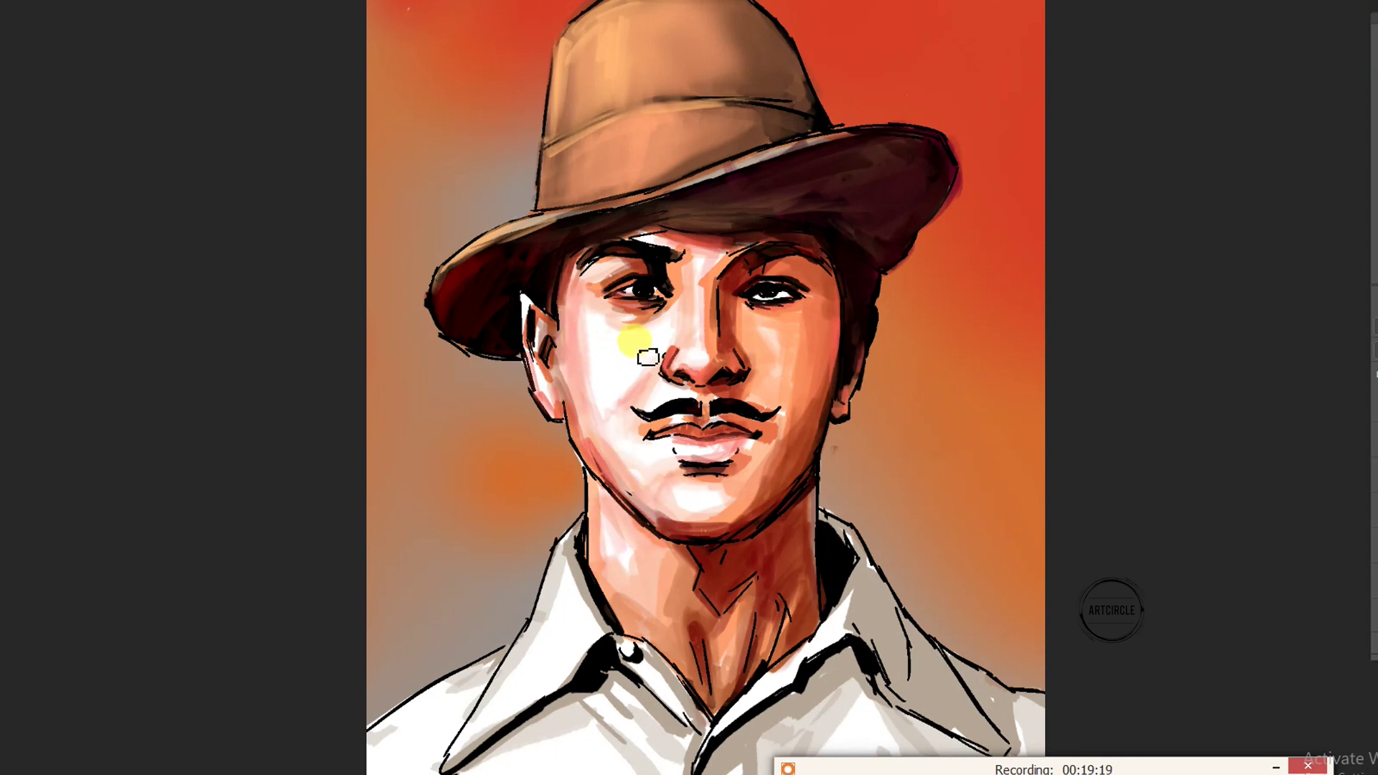
pyautogui.moveTo(675, 317); pyautogui.dragTo(631, 414)
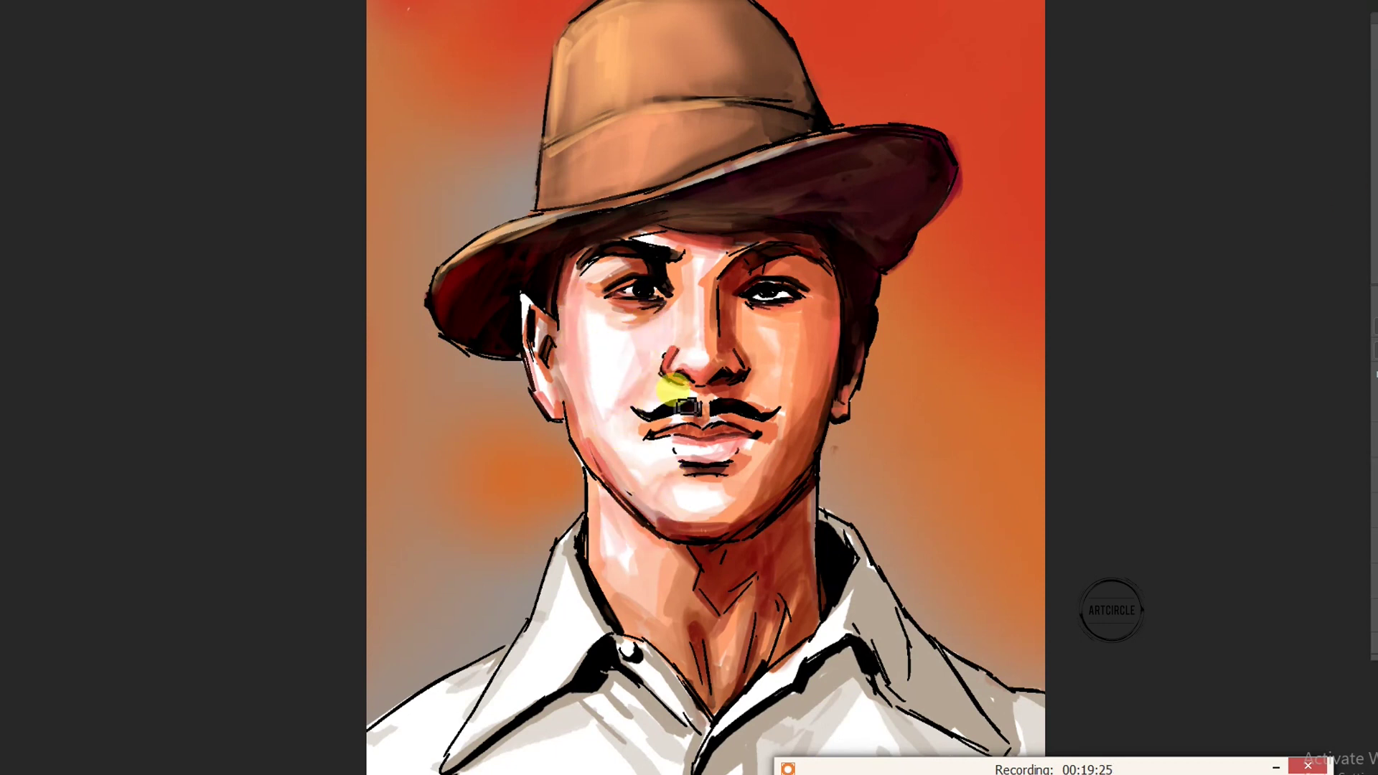
pyautogui.click(719, 448)
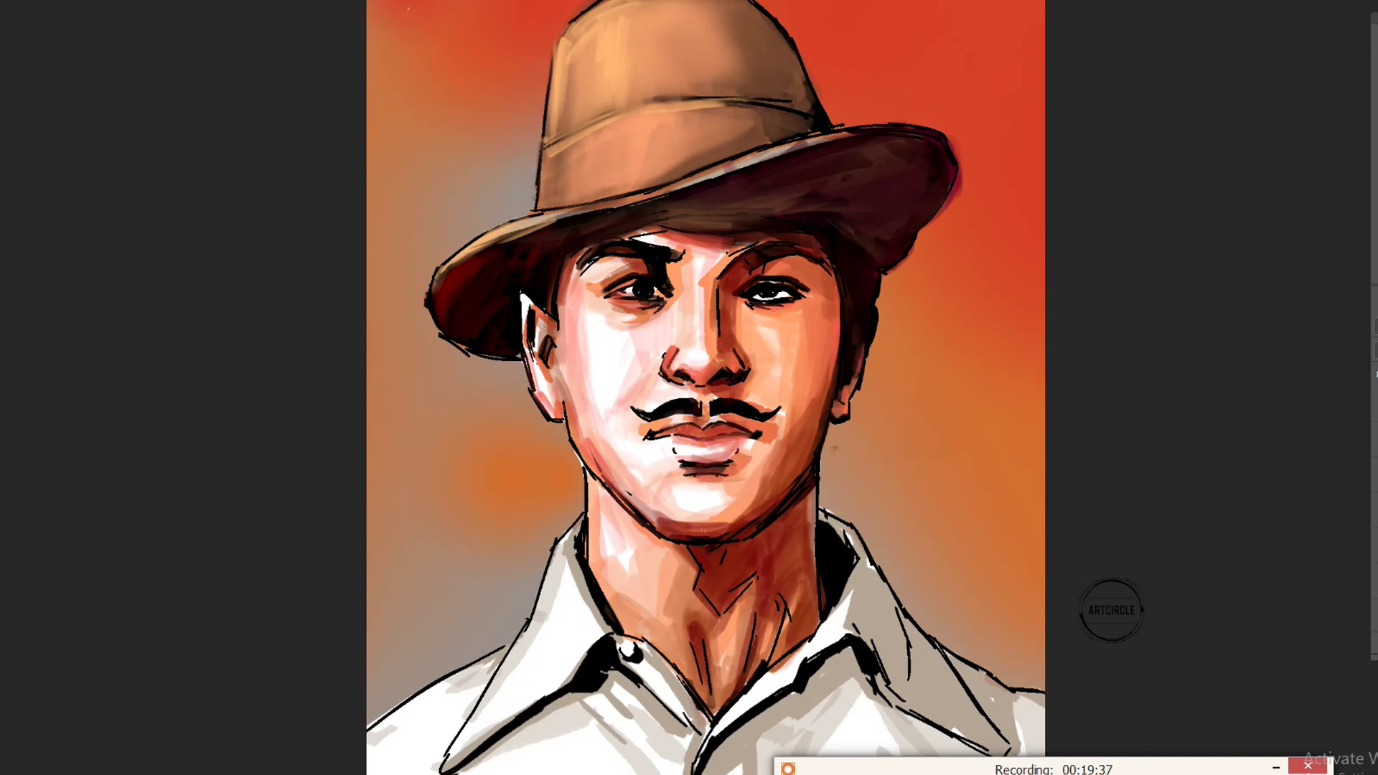
pyautogui.moveTo(747, 492); pyautogui.dragTo(750, 381)
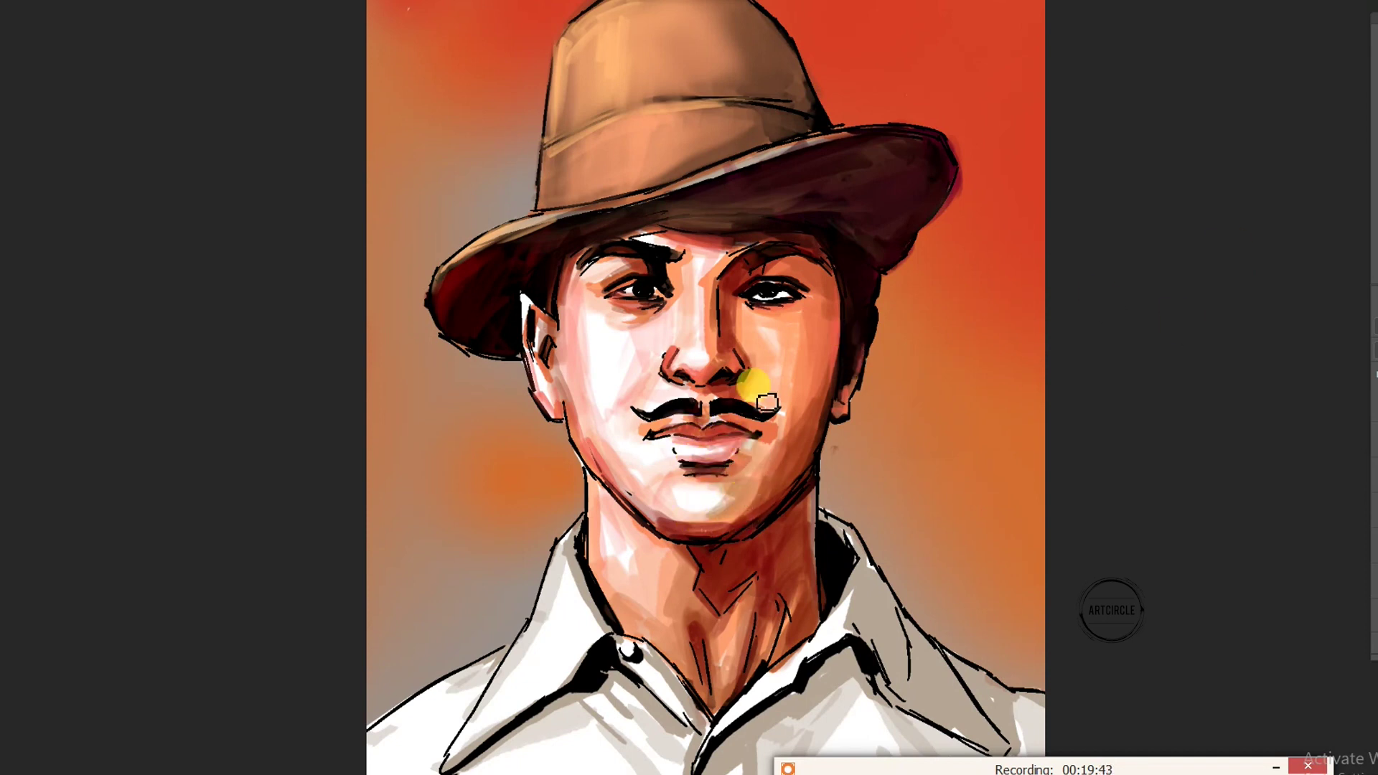
pyautogui.moveTo(618, 495); pyautogui.dragTo(590, 438)
pyautogui.moveTo(666, 530); pyautogui.dragTo(677, 468)
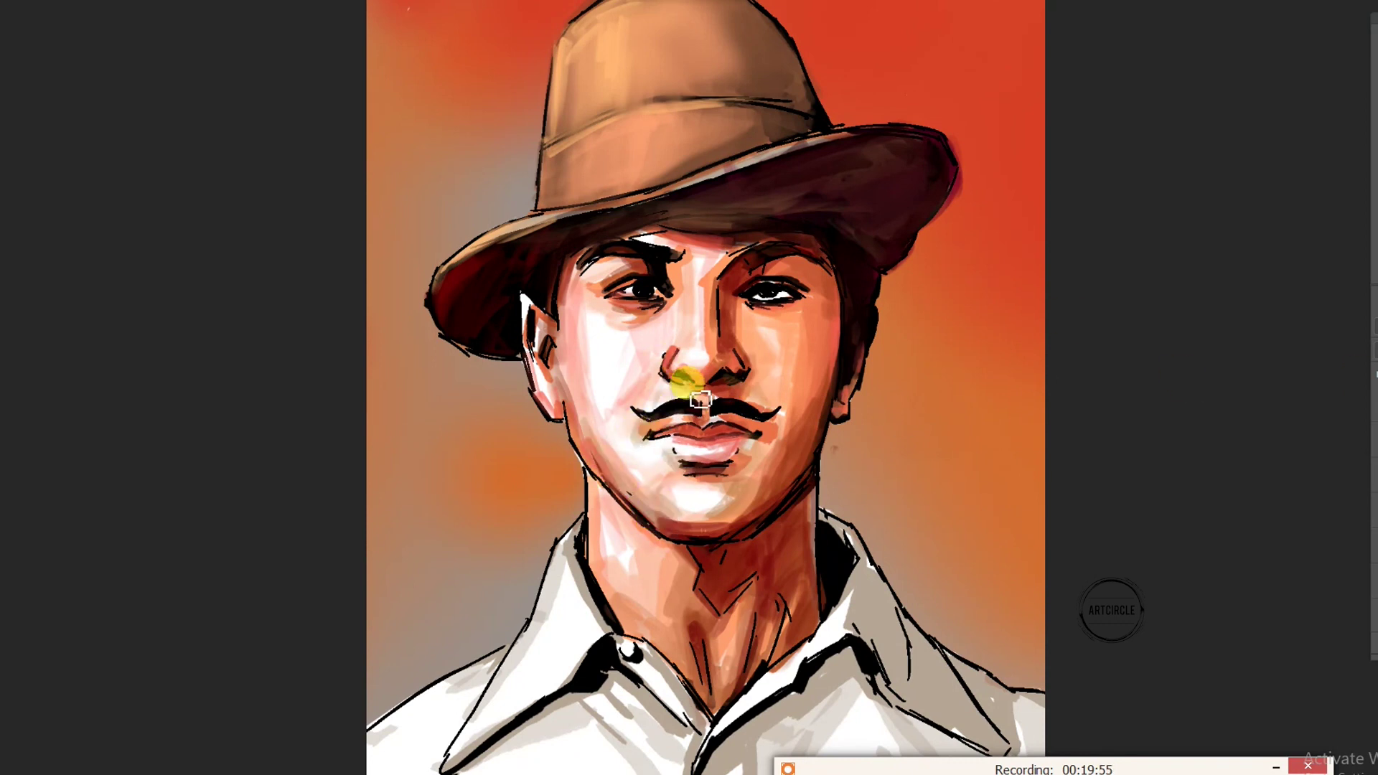
# Give the left eye a brown iris and darker lids, and grey the eye white
pyautogui.click(680, 263)
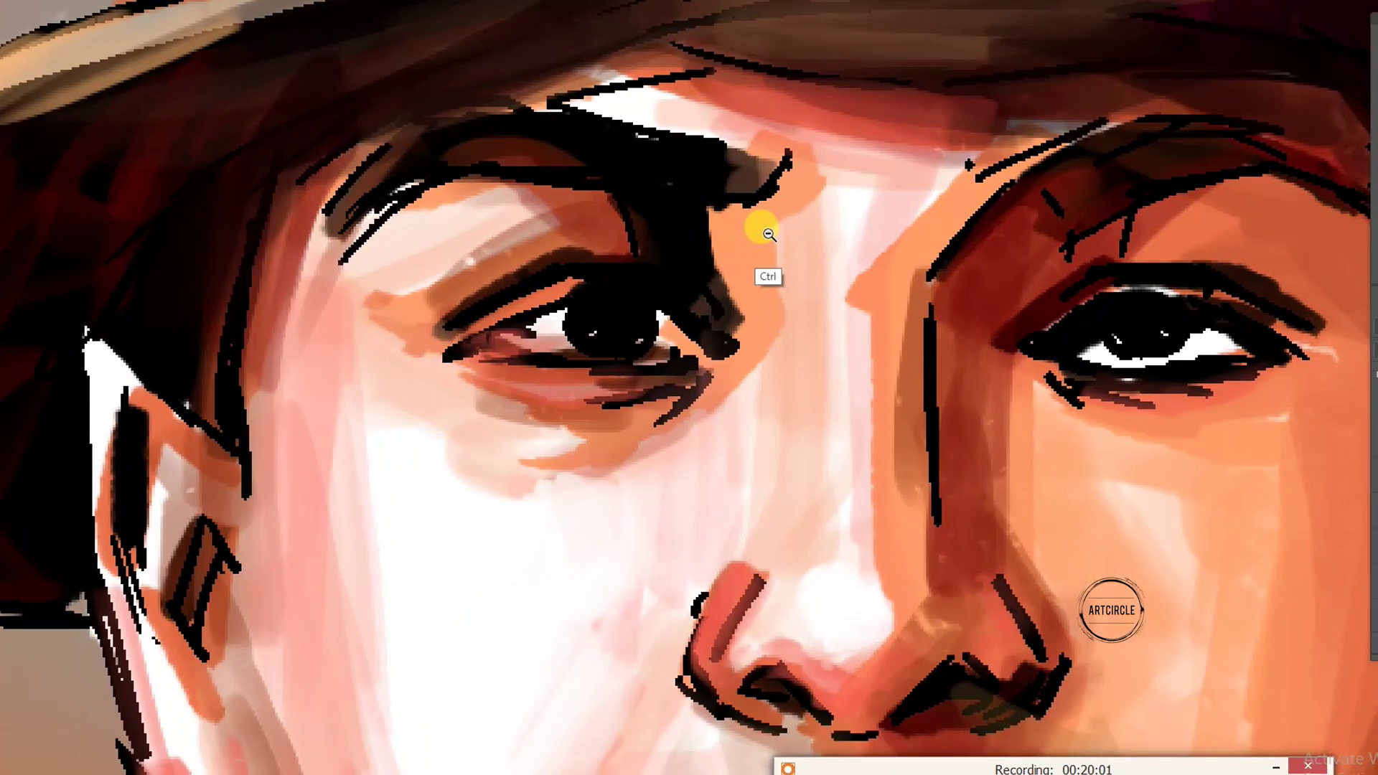
pyautogui.moveTo(624, 356)
pyautogui.mouseDown()
pyautogui.moveTo(655, 320)
pyautogui.moveTo(584, 283)
pyautogui.moveTo(397, 331)
pyautogui.moveTo(642, 248)
pyautogui.mouseUp()
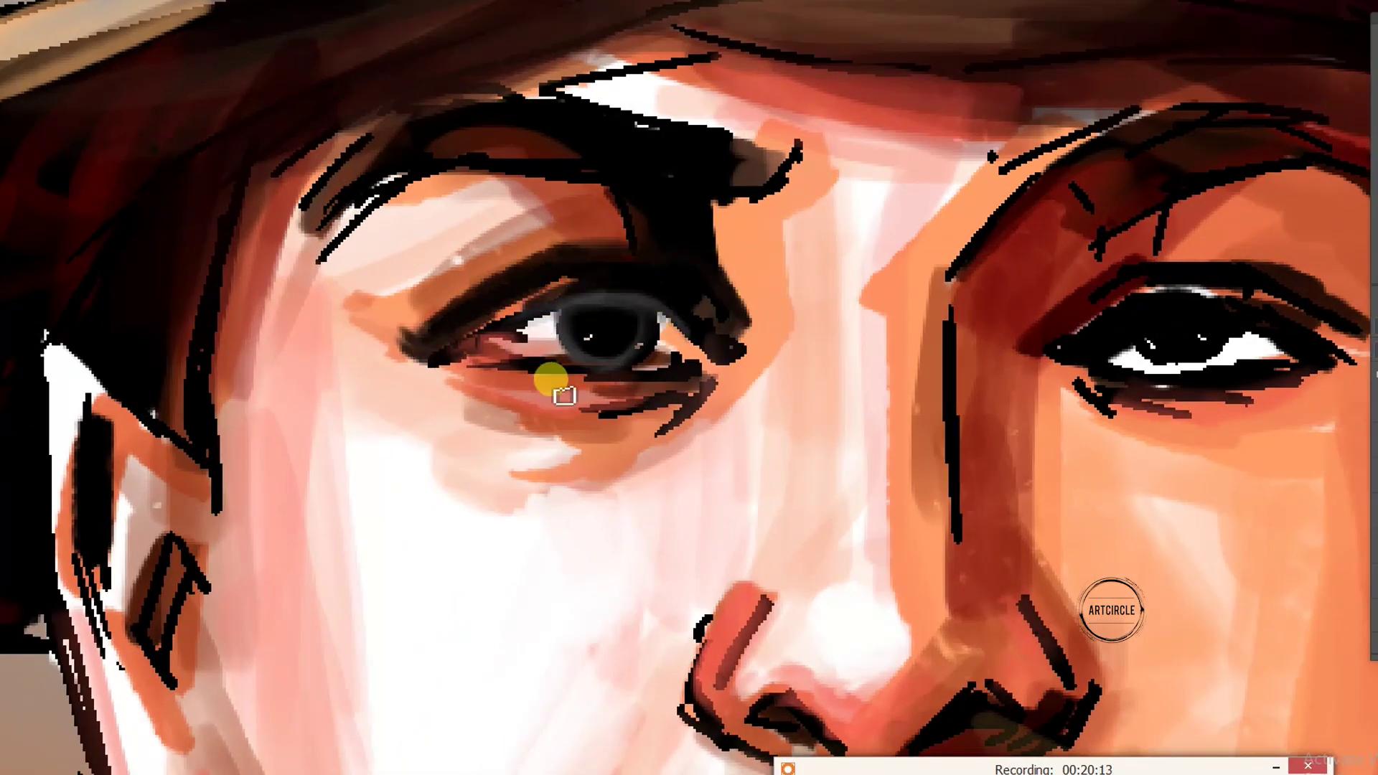
pyautogui.moveTo(550, 376)
pyautogui.mouseDown()
pyautogui.moveTo(446, 347)
pyautogui.moveTo(677, 338)
pyautogui.moveTo(569, 375)
pyautogui.moveTo(713, 351)
pyautogui.moveTo(510, 298)
pyautogui.moveTo(631, 282)
pyautogui.moveTo(521, 287)
pyautogui.moveTo(538, 339)
pyautogui.moveTo(571, 323)
pyautogui.moveTo(545, 314)
pyautogui.moveTo(549, 373)
pyautogui.moveTo(535, 323)
pyautogui.mouseUp()
pyautogui.keyDown('ctrl'); pyautogui.click(674, 341); pyautogui.keyUp('ctrl')
pyautogui.moveTo(443, 320)
pyautogui.mouseDown()
pyautogui.moveTo(498, 312)
pyautogui.moveTo(452, 347)
pyautogui.moveTo(397, 351)
pyautogui.moveTo(670, 341)
pyautogui.moveTo(664, 393)
pyautogui.moveTo(589, 485)
pyautogui.moveTo(565, 431)
pyautogui.moveTo(678, 433)
pyautogui.moveTo(368, 399)
pyautogui.moveTo(439, 485)
pyautogui.moveTo(566, 488)
pyautogui.moveTo(298, 332)
pyautogui.moveTo(607, 186)
pyautogui.moveTo(279, 350)
pyautogui.moveTo(267, 374)
pyautogui.moveTo(423, 452)
pyautogui.moveTo(562, 259)
pyautogui.moveTo(434, 313)
pyautogui.moveTo(629, 239)
pyautogui.moveTo(550, 86)
pyautogui.moveTo(832, 86)
pyautogui.moveTo(723, 150)
pyautogui.moveTo(787, 292)
pyautogui.moveTo(499, 193)
pyautogui.moveTo(835, 97)
pyautogui.moveTo(161, 288)
pyautogui.moveTo(126, 190)
pyautogui.mouseUp()
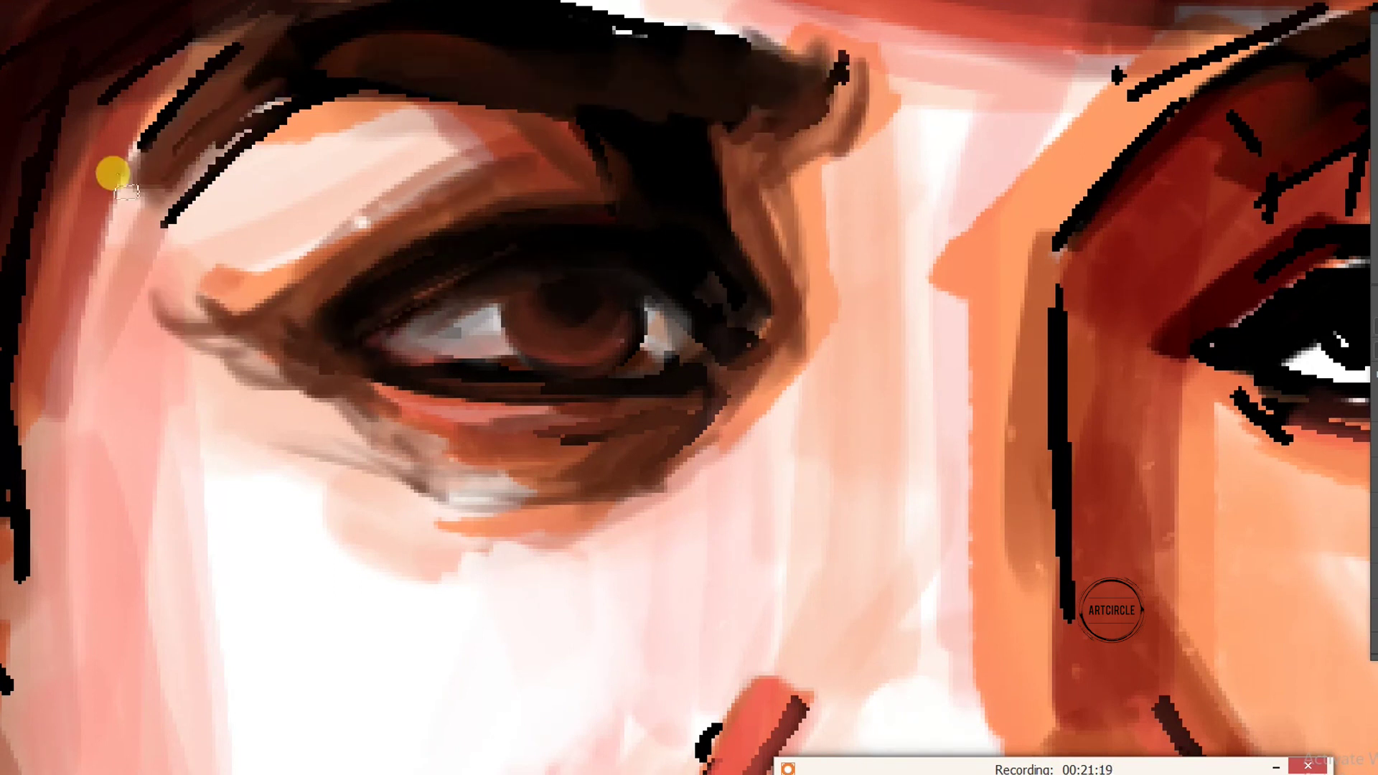
pyautogui.hotkey('ctrl', '0')
pyautogui.scroll(2, 832, 223)
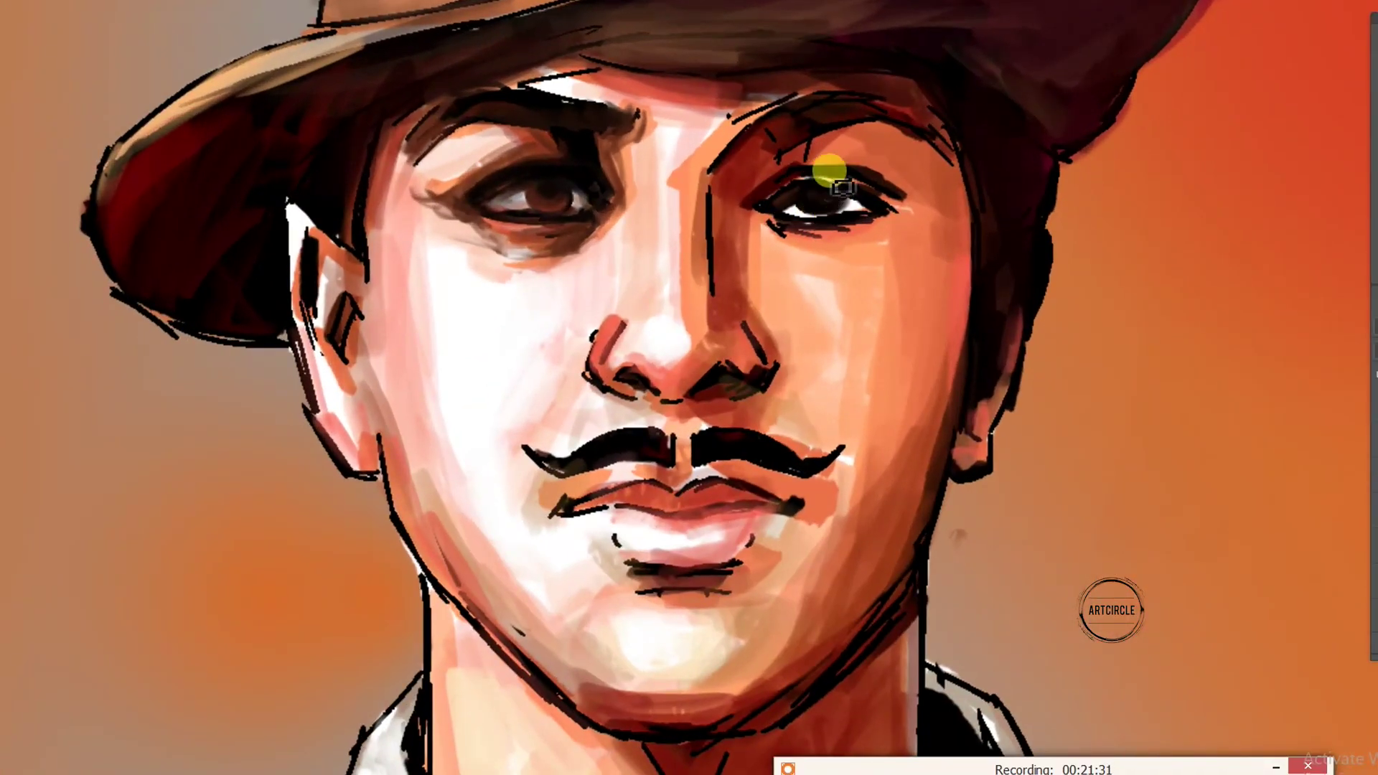
# Shade both eyes' irises and lids, plus the right eye's inner corner and brow
pyautogui.moveTo(842, 188); pyautogui.dragTo(823, 225)
pyautogui.click(523, 207)
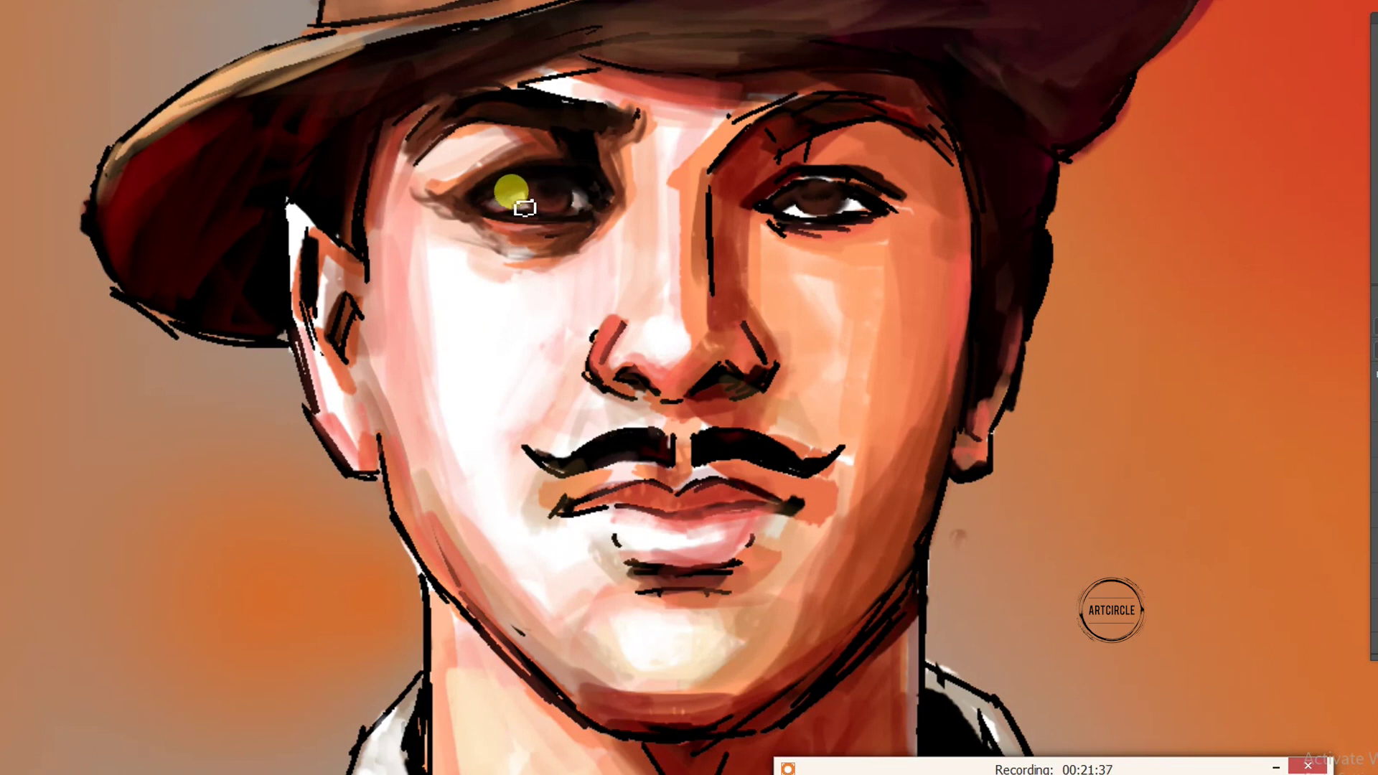
pyautogui.moveTo(901, 215); pyautogui.dragTo(916, 169)
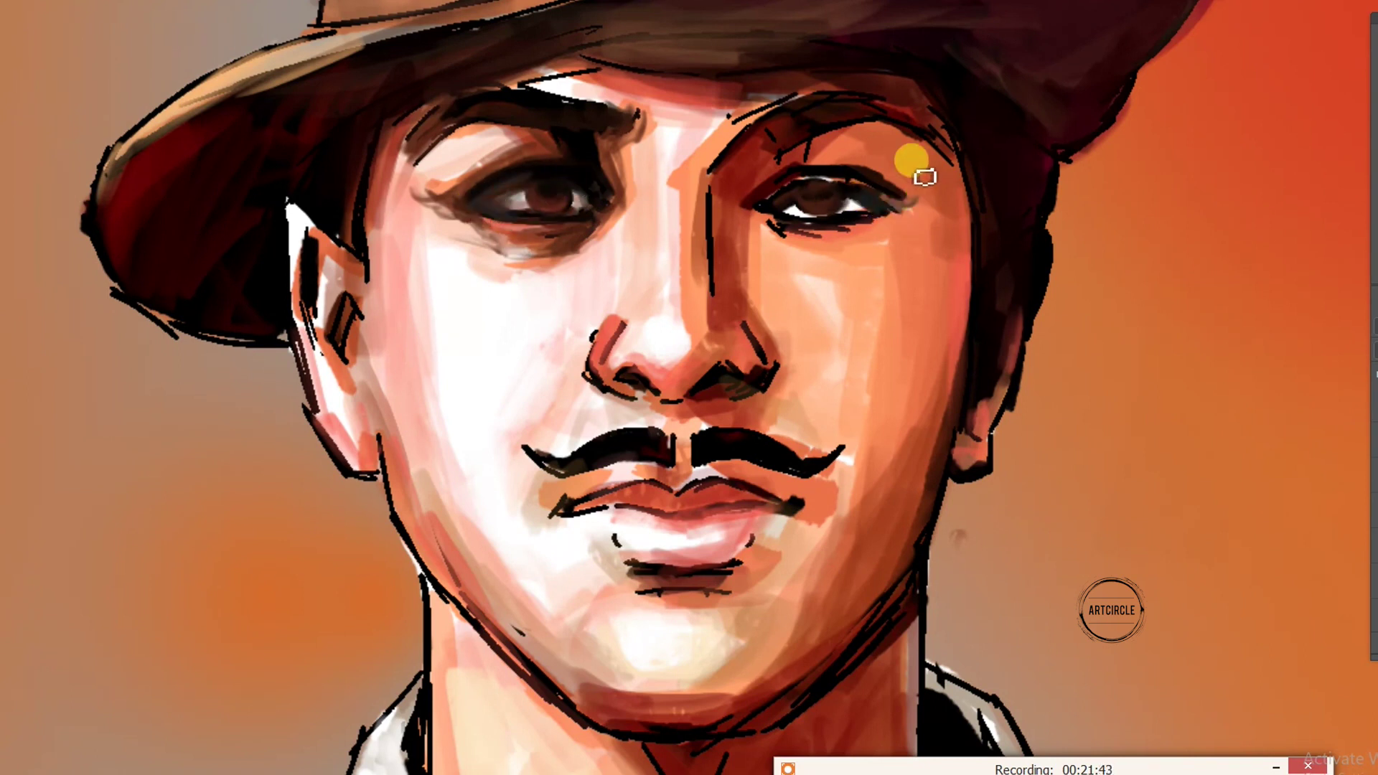
pyautogui.moveTo(757, 209)
pyautogui.mouseDown()
pyautogui.moveTo(729, 204)
pyautogui.moveTo(785, 230)
pyautogui.moveTo(826, 189)
pyautogui.moveTo(895, 234)
pyautogui.moveTo(800, 250)
pyautogui.moveTo(943, 194)
pyautogui.moveTo(770, 167)
pyautogui.moveTo(737, 331)
pyautogui.moveTo(701, 200)
pyautogui.moveTo(695, 299)
pyautogui.moveTo(713, 351)
pyautogui.moveTo(665, 459)
pyautogui.moveTo(631, 486)
pyautogui.moveTo(553, 493)
pyautogui.moveTo(726, 477)
pyautogui.moveTo(804, 495)
pyautogui.mouseUp()
pyautogui.keyDown('alt'); pyautogui.click(631, 200); pyautogui.keyUp('alt')
# Shade the lips with pink and crimson and add a shadow under the lower lip
pyautogui.moveTo(653, 570); pyautogui.dragTo(757, 501)
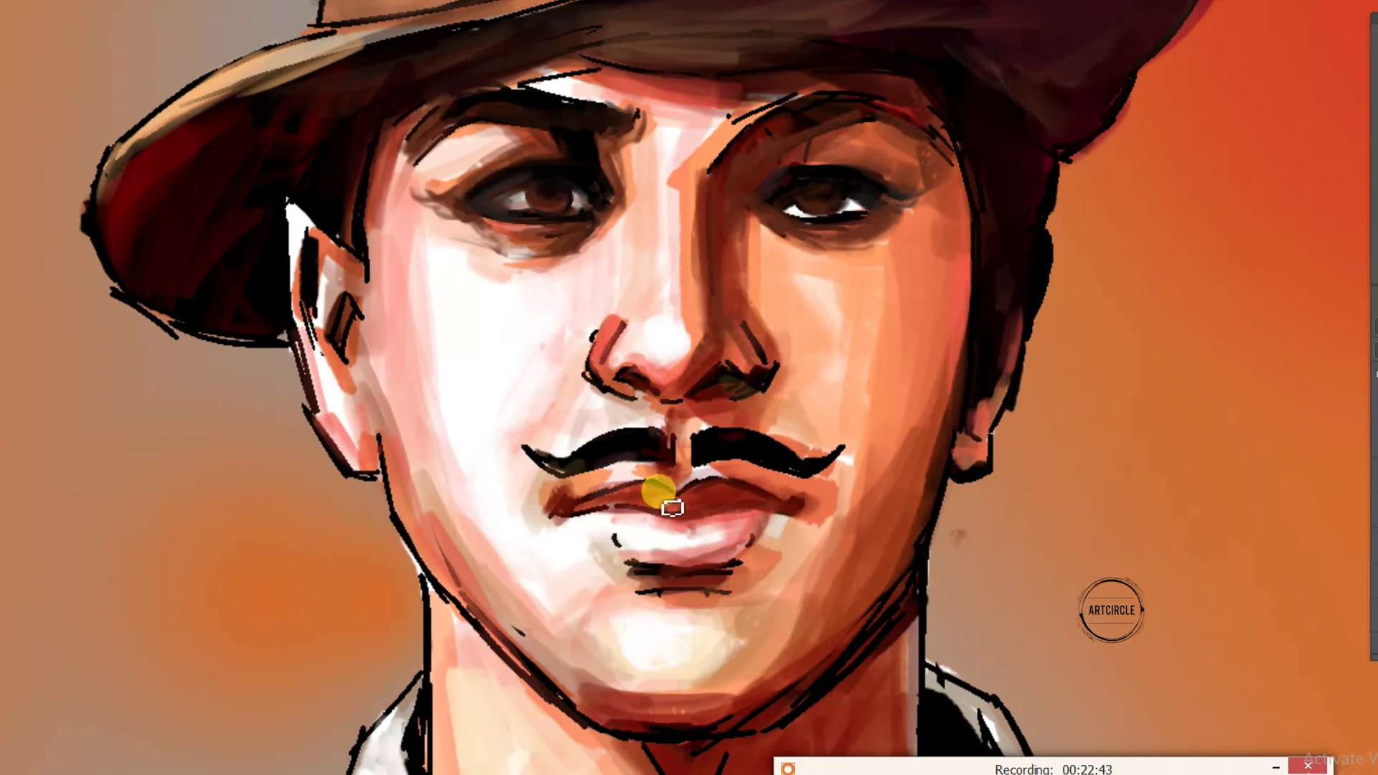
pyautogui.moveTo(655, 486)
pyautogui.mouseDown()
pyautogui.moveTo(557, 507)
pyautogui.moveTo(716, 495)
pyautogui.moveTo(793, 513)
pyautogui.moveTo(673, 525)
pyautogui.mouseUp()
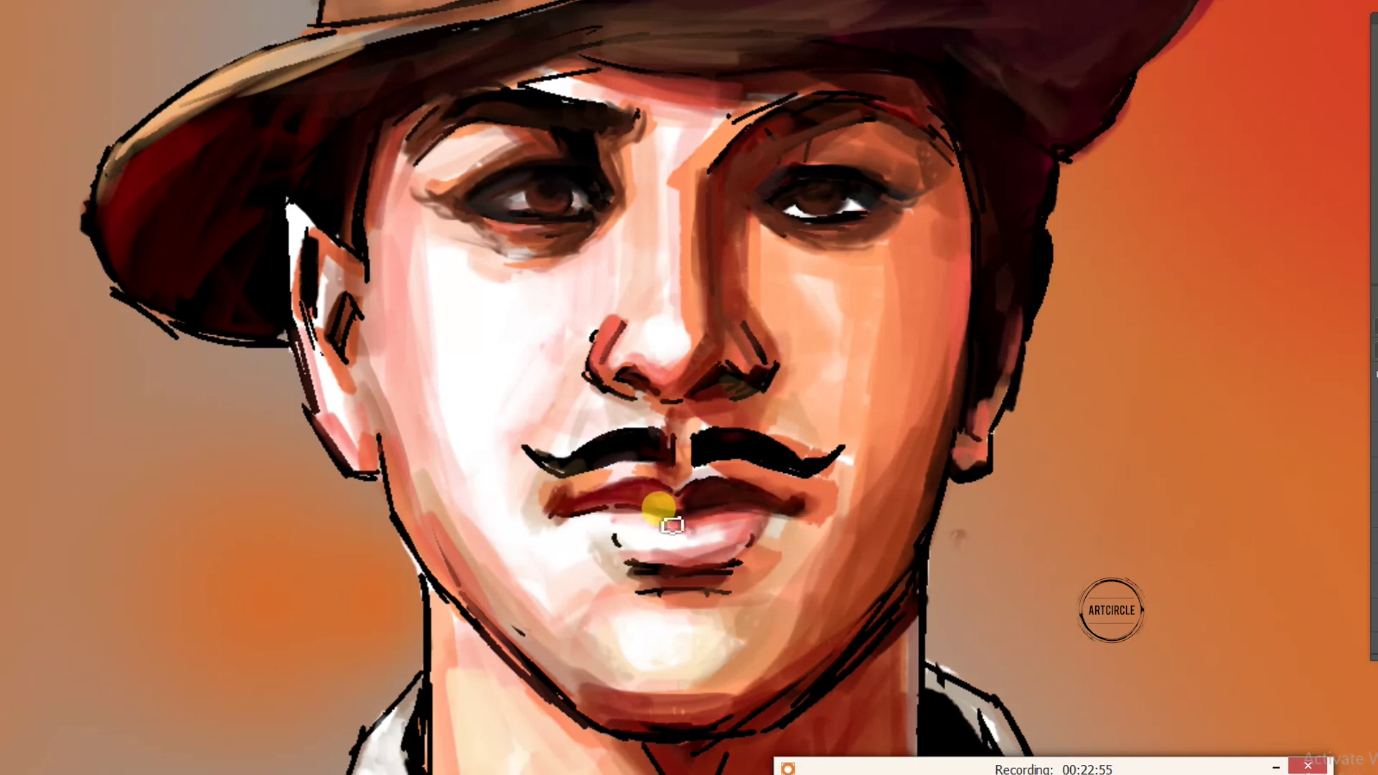
pyautogui.moveTo(650, 585)
pyautogui.mouseDown()
pyautogui.moveTo(696, 587)
pyautogui.moveTo(630, 572)
pyautogui.moveTo(760, 560)
pyautogui.mouseUp()
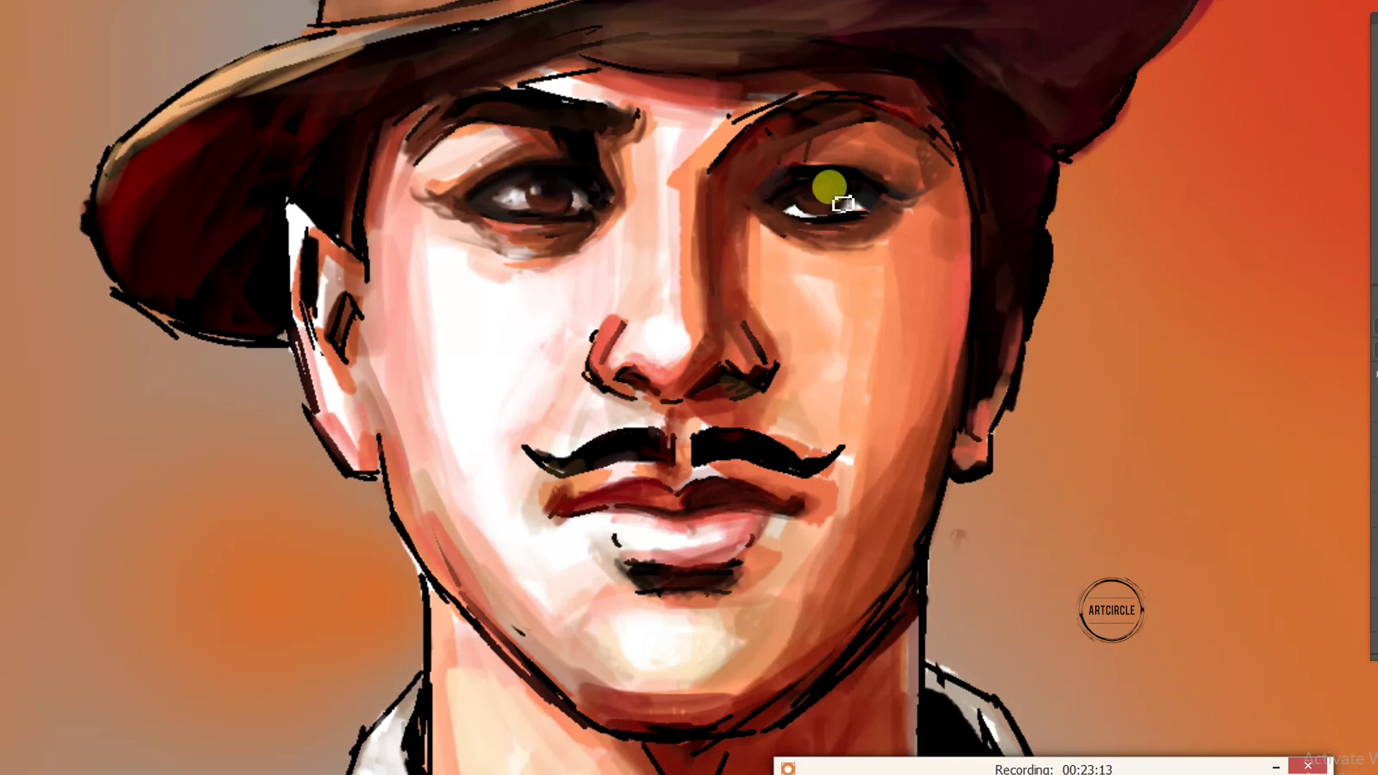
# Paint reddish-brown into the eyes' lower lids and irises, undoing a stroke that washed out the right eye
pyautogui.moveTo(833, 223); pyautogui.dragTo(863, 214)
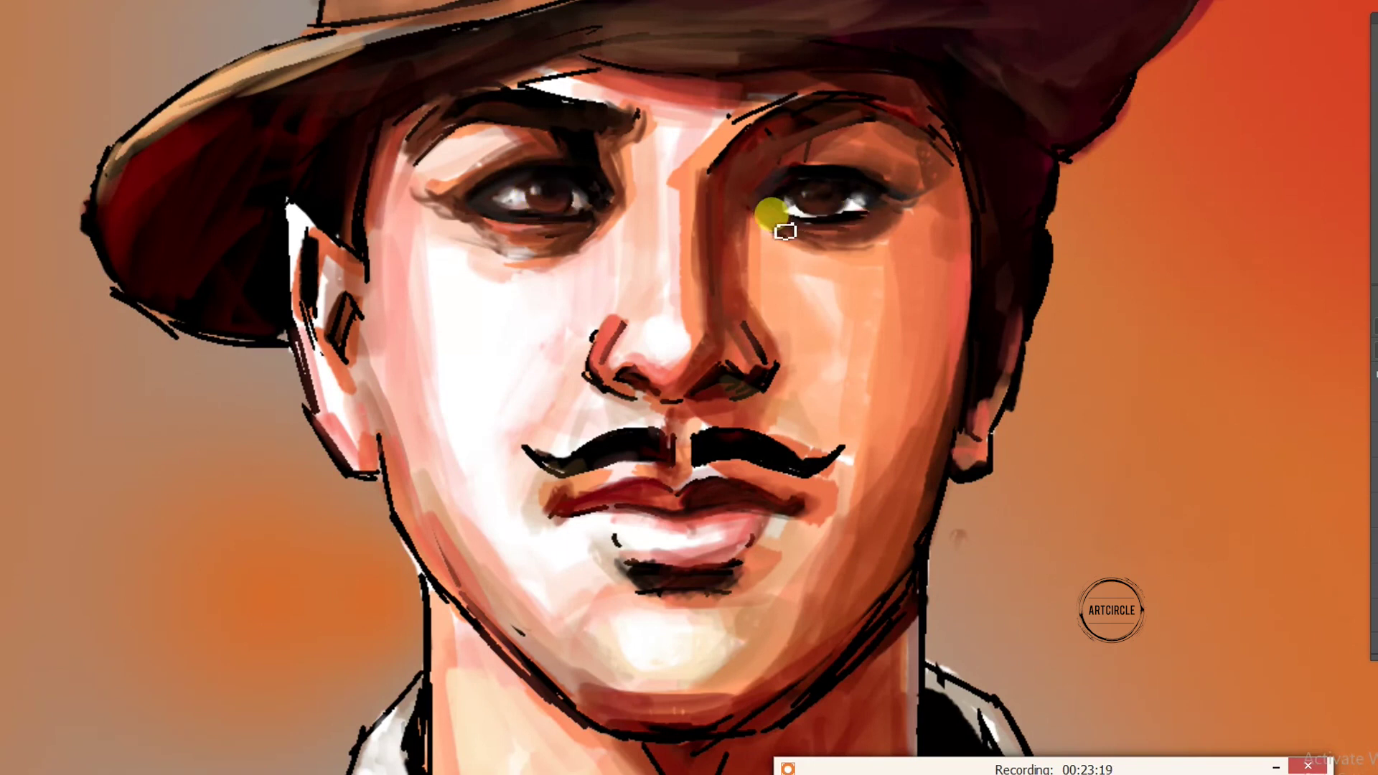
pyautogui.moveTo(773, 201); pyautogui.dragTo(830, 215)
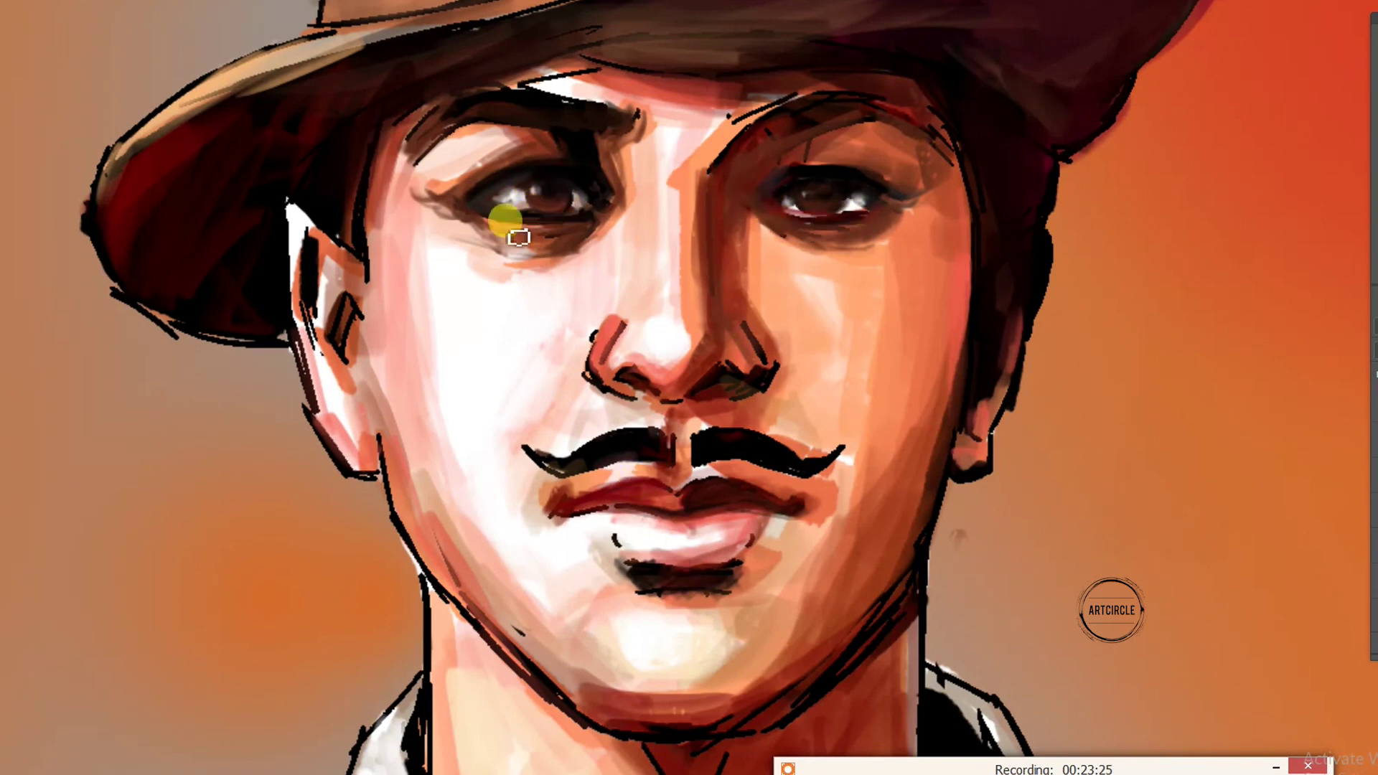
pyautogui.moveTo(539, 227); pyautogui.dragTo(516, 206)
pyautogui.keyDown('alt'); pyautogui.click(523, 188); pyautogui.keyUp('alt')
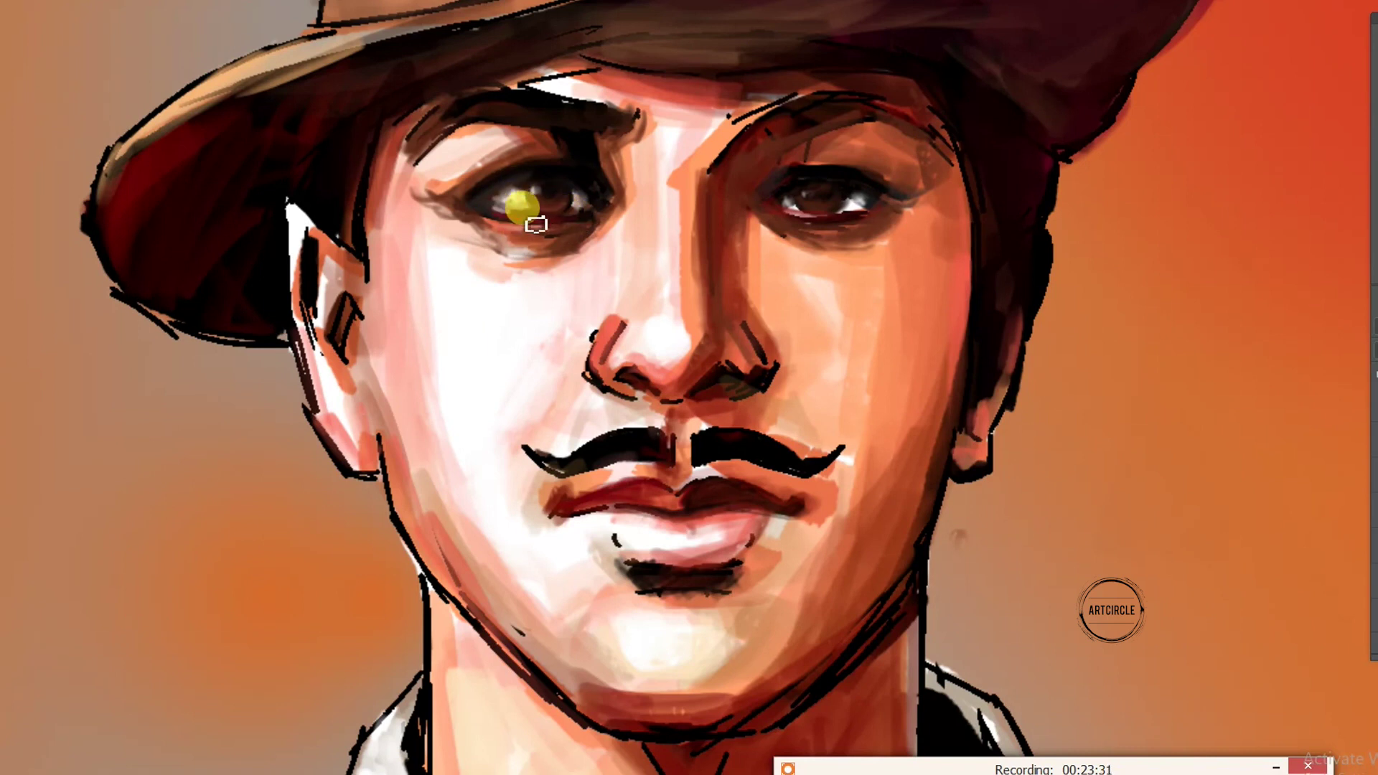
pyautogui.scroll(-1, 825, 215)
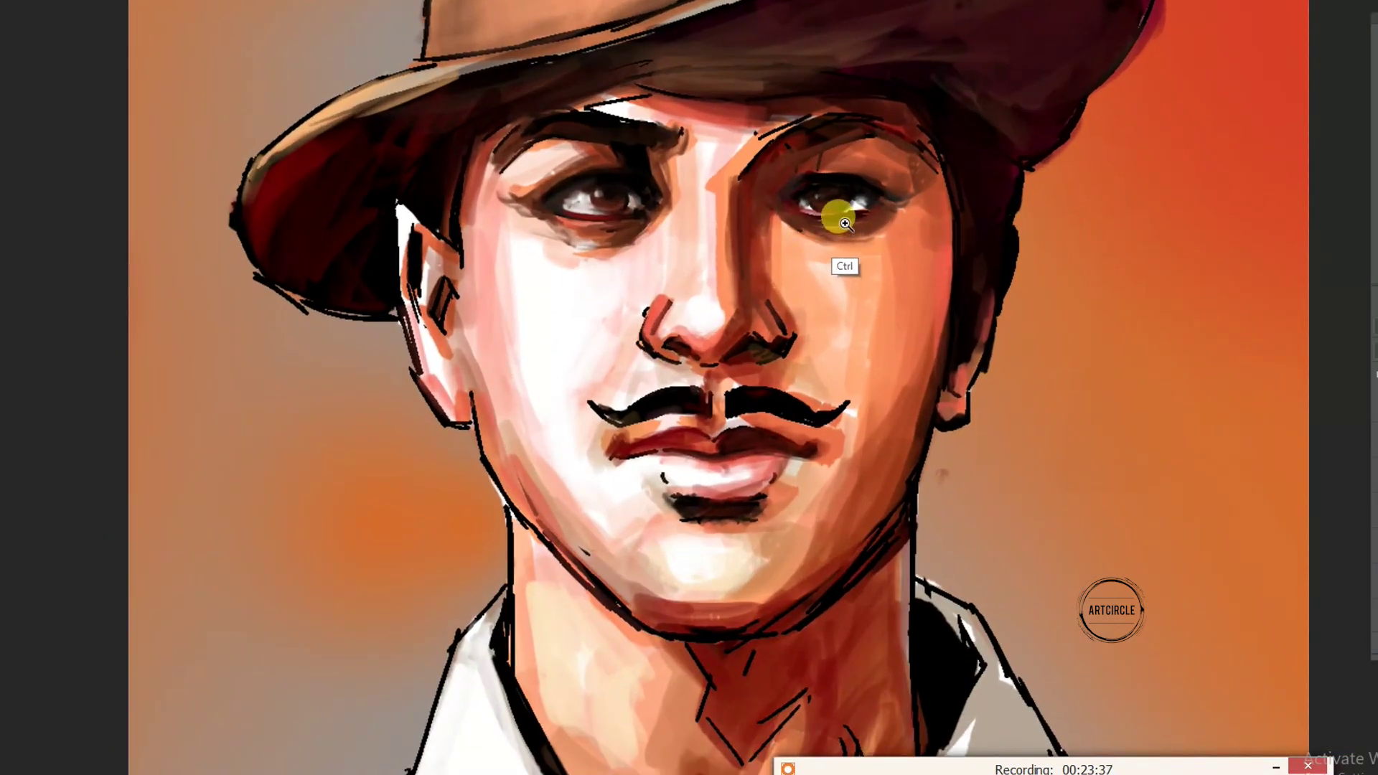
pyautogui.scroll(1, 833, 209)
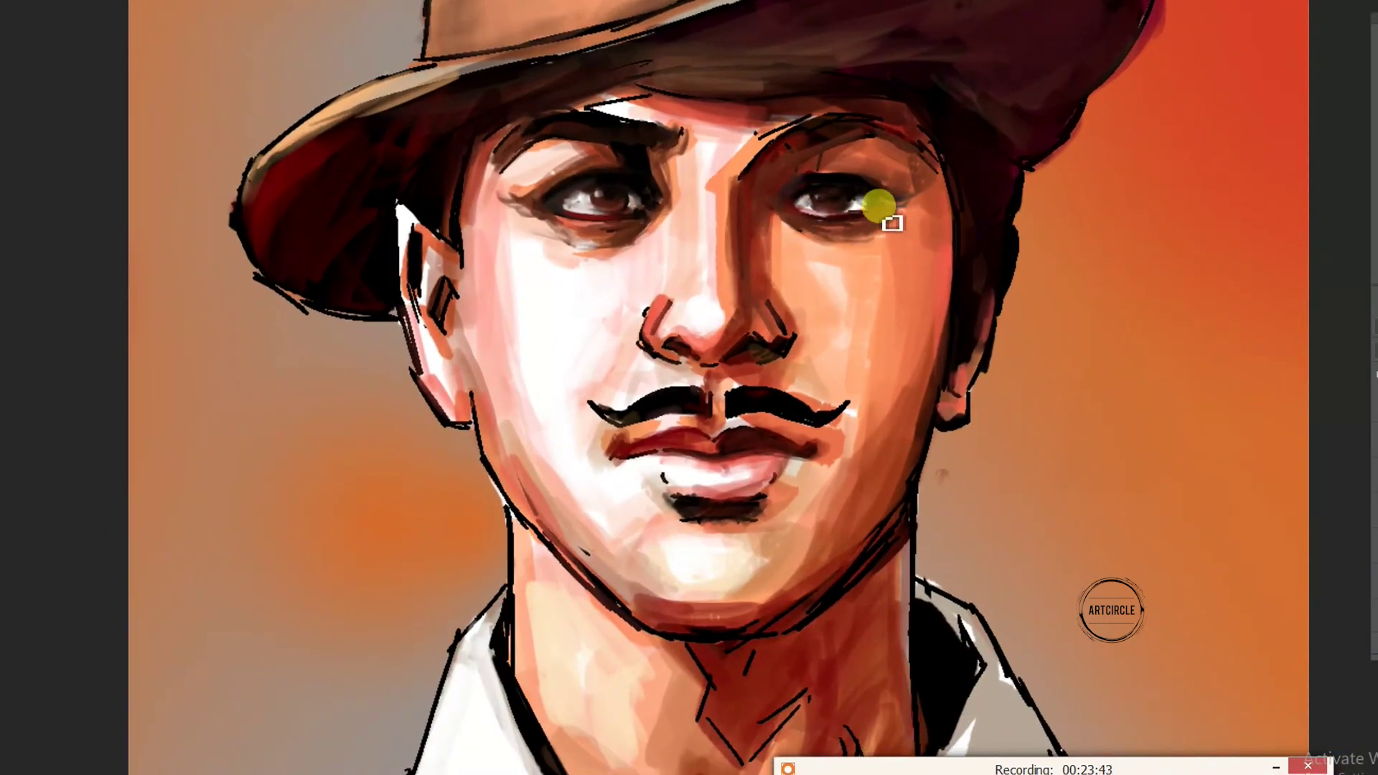
pyautogui.moveTo(857, 202); pyautogui.dragTo(870, 208)
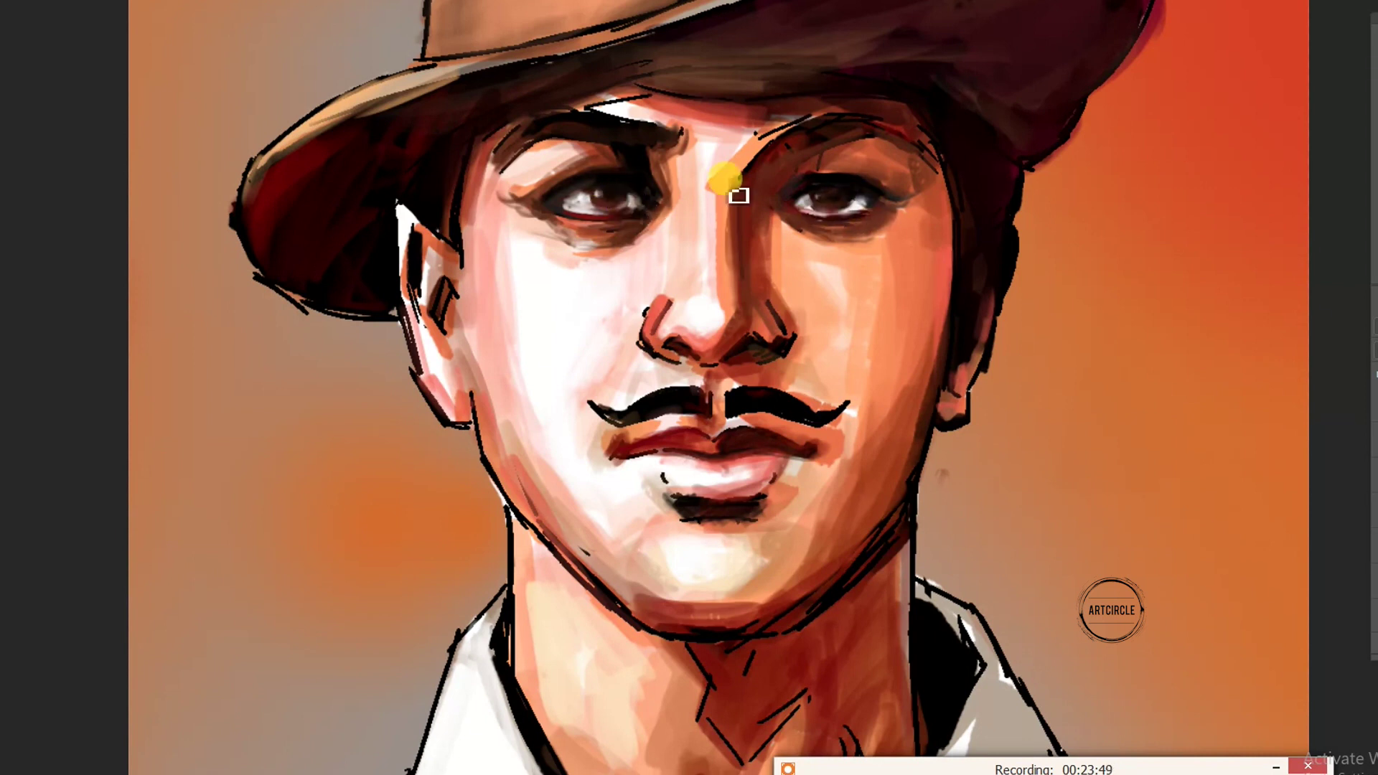
pyautogui.hotkey('ctrl', 'z')
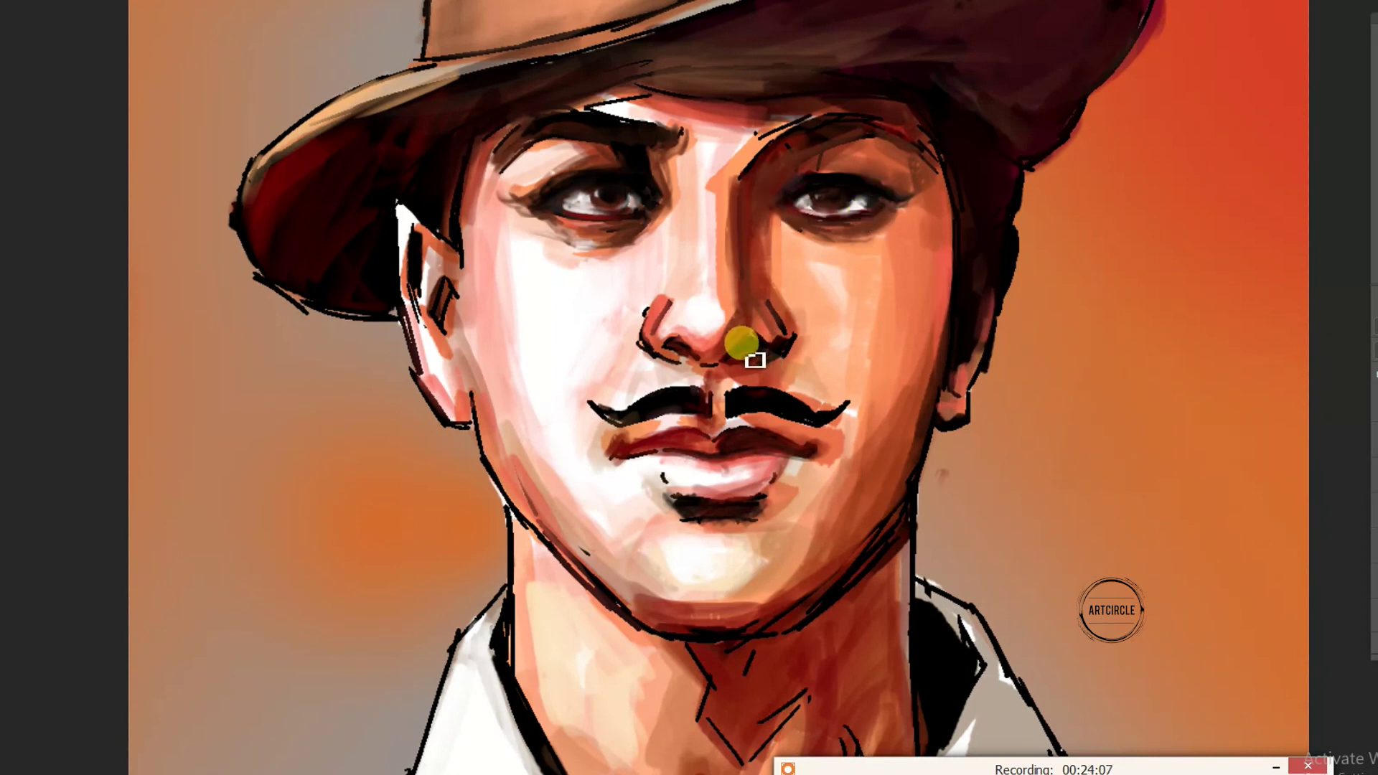
pyautogui.hotkey('ctrl', '-')
pyautogui.hotkey('ctrl', '-')
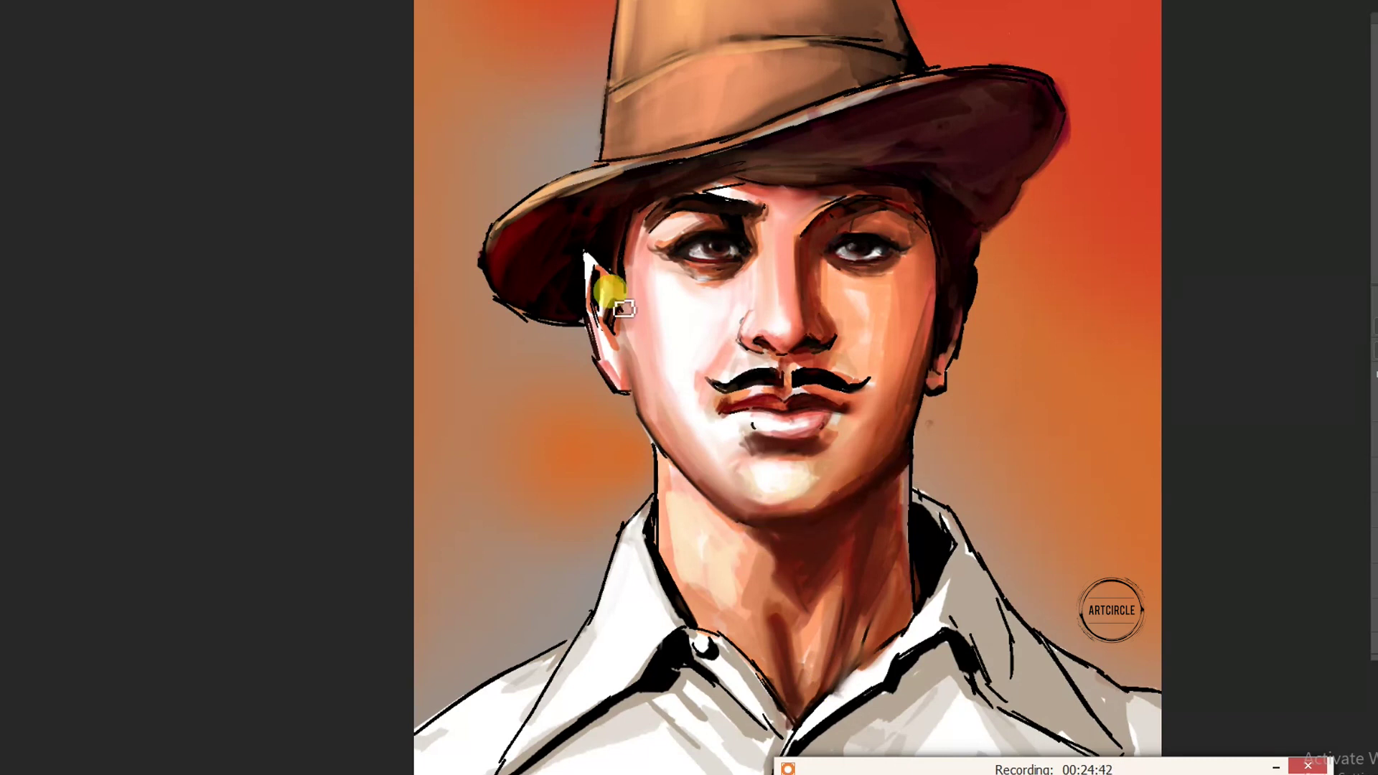
# Ink the hat brim and crown outline and lighten the ear's edge
pyautogui.moveTo(590, 255); pyautogui.dragTo(603, 360)
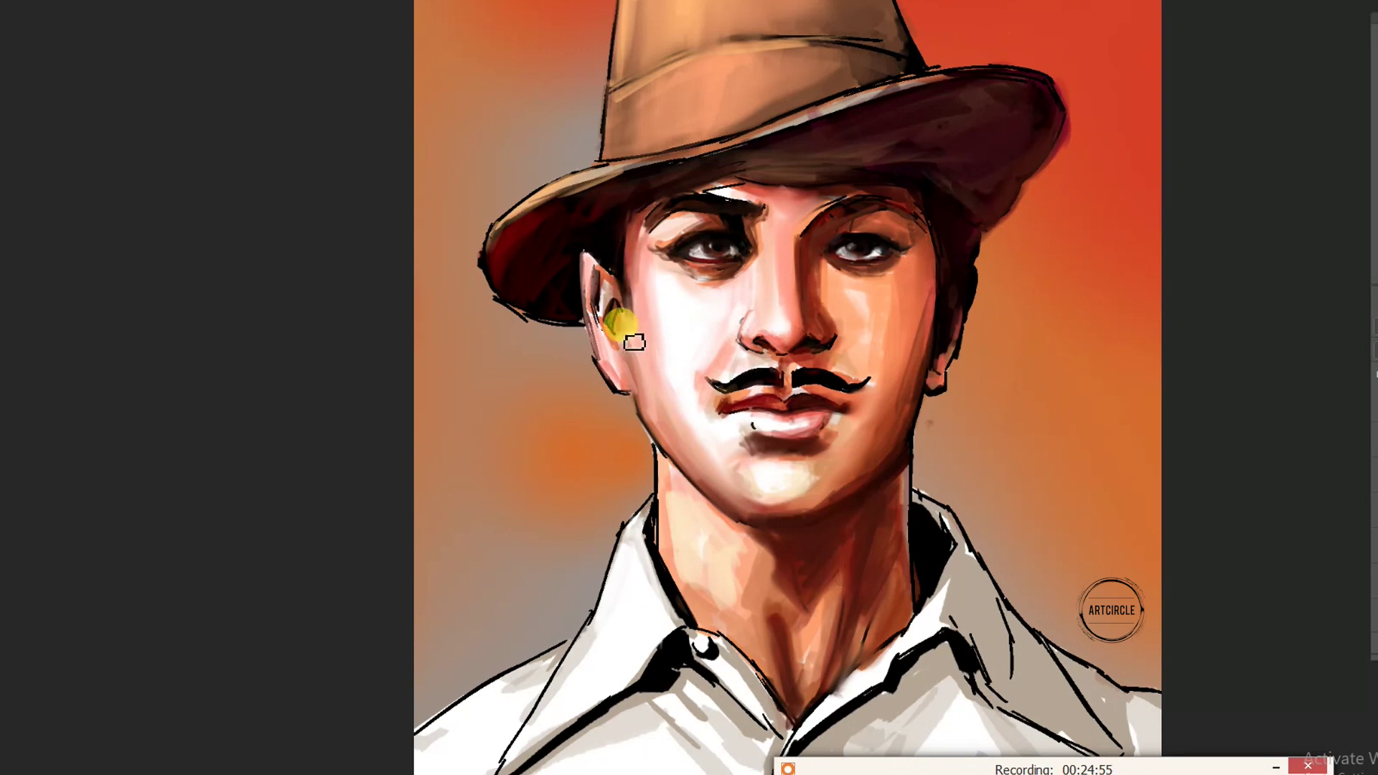
pyautogui.moveTo(517, 314)
pyautogui.mouseDown()
pyautogui.moveTo(492, 241)
pyautogui.moveTo(651, 171)
pyautogui.mouseUp()
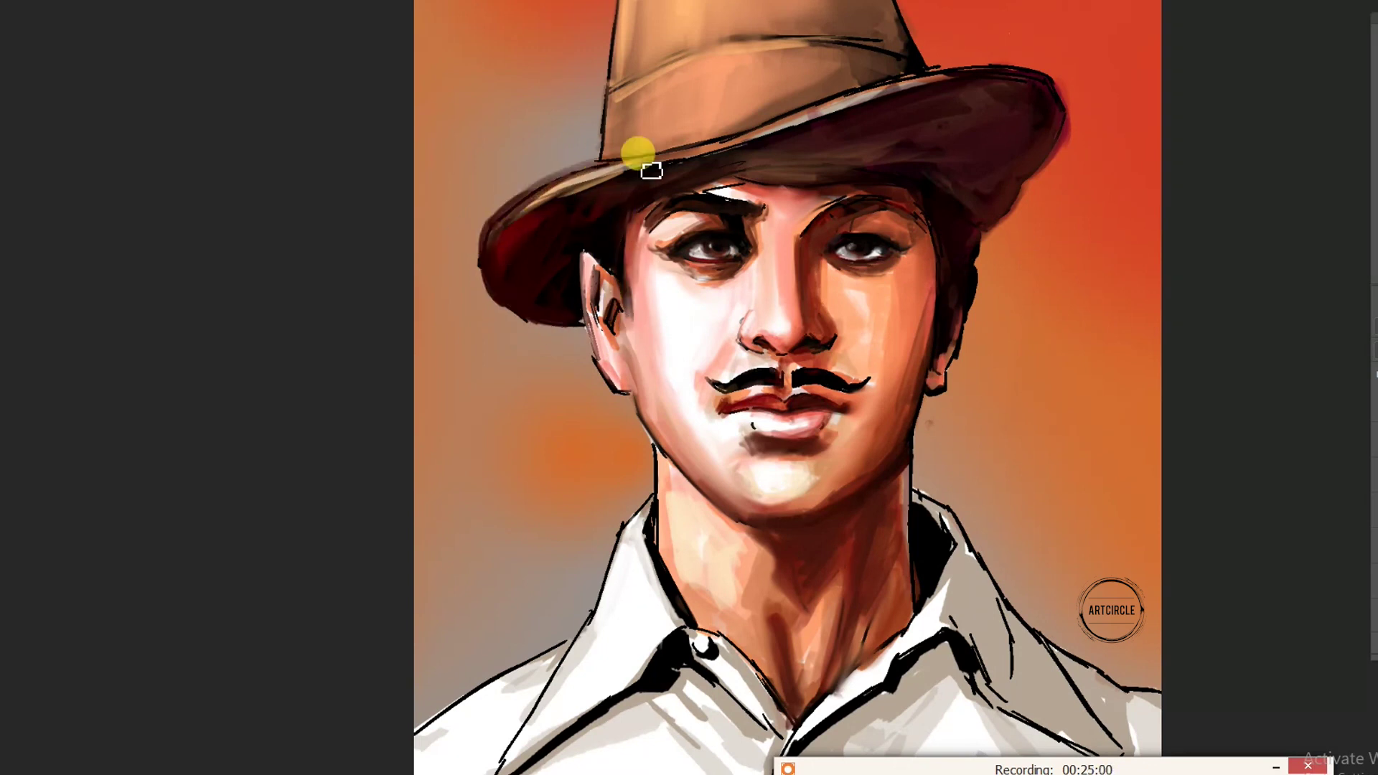
pyautogui.scroll(3, 614, 173)
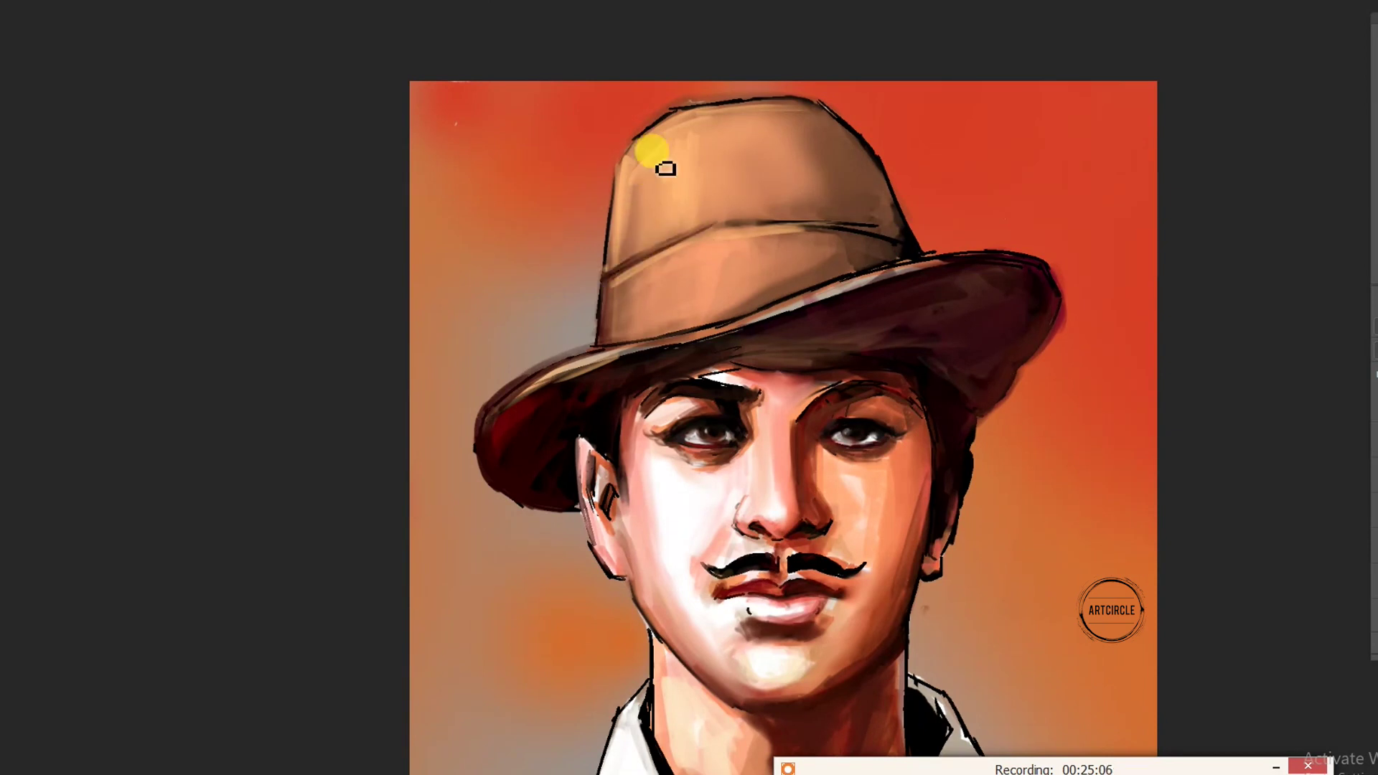
pyautogui.moveTo(612, 292)
pyautogui.mouseDown()
pyautogui.moveTo(744, 120)
pyautogui.moveTo(837, 126)
pyautogui.moveTo(914, 238)
pyautogui.moveTo(846, 265)
pyautogui.moveTo(756, 243)
pyautogui.moveTo(887, 242)
pyautogui.moveTo(799, 222)
pyautogui.moveTo(790, 115)
pyautogui.moveTo(876, 184)
pyautogui.moveTo(846, 340)
pyautogui.moveTo(743, 364)
pyautogui.moveTo(908, 303)
pyautogui.moveTo(856, 344)
pyautogui.moveTo(813, 432)
pyautogui.moveTo(914, 400)
pyautogui.moveTo(695, 376)
pyautogui.moveTo(729, 333)
pyautogui.moveTo(670, 384)
pyautogui.moveTo(600, 415)
pyautogui.mouseUp()
pyautogui.keyDown('alt'); pyautogui.click(753, 370); pyautogui.keyUp('alt')
# Shade the neck shadow under the chin, the collar and the shirt placket
pyautogui.scroll(-5, 838, 497)
pyautogui.moveTo(838, 496)
pyautogui.mouseDown()
pyautogui.moveTo(806, 498)
pyautogui.moveTo(882, 454)
pyautogui.mouseUp()
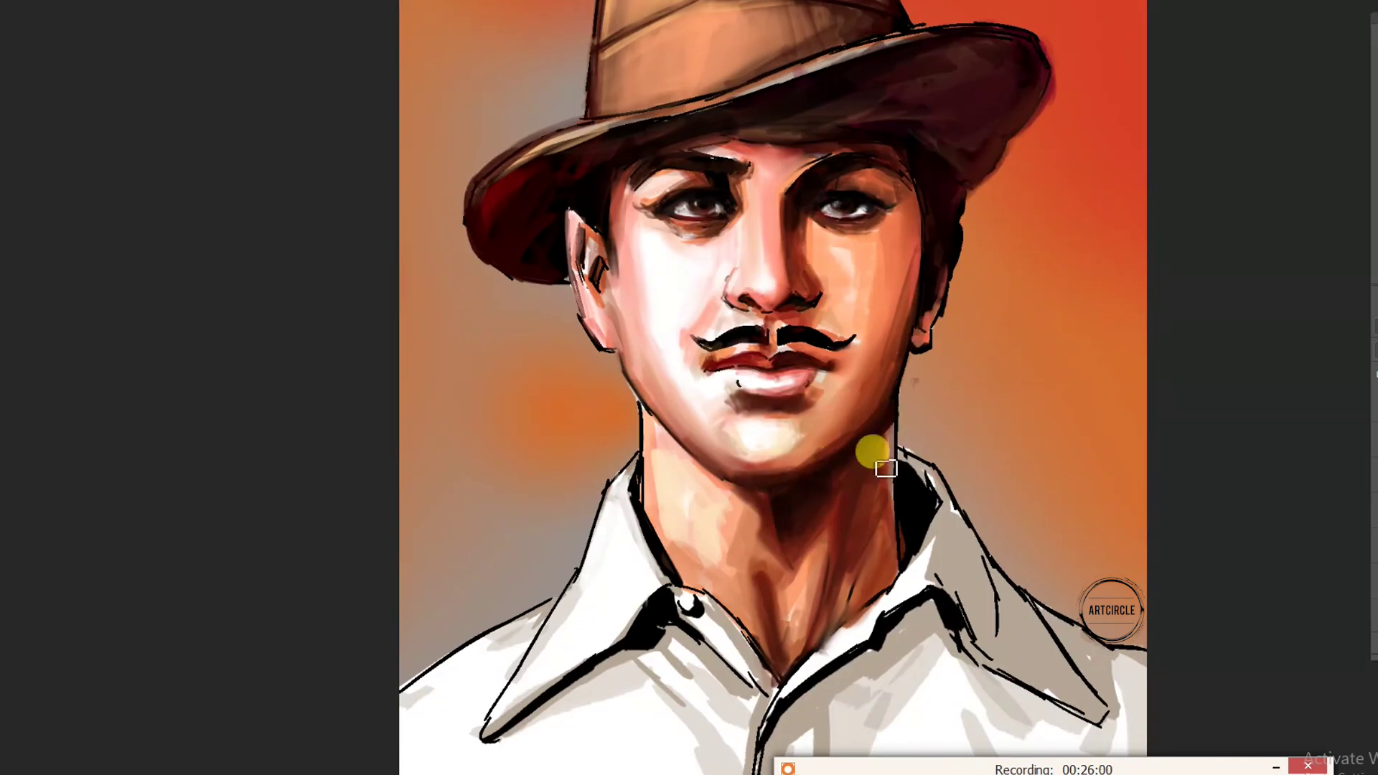
pyautogui.scroll(-4, 744, 553)
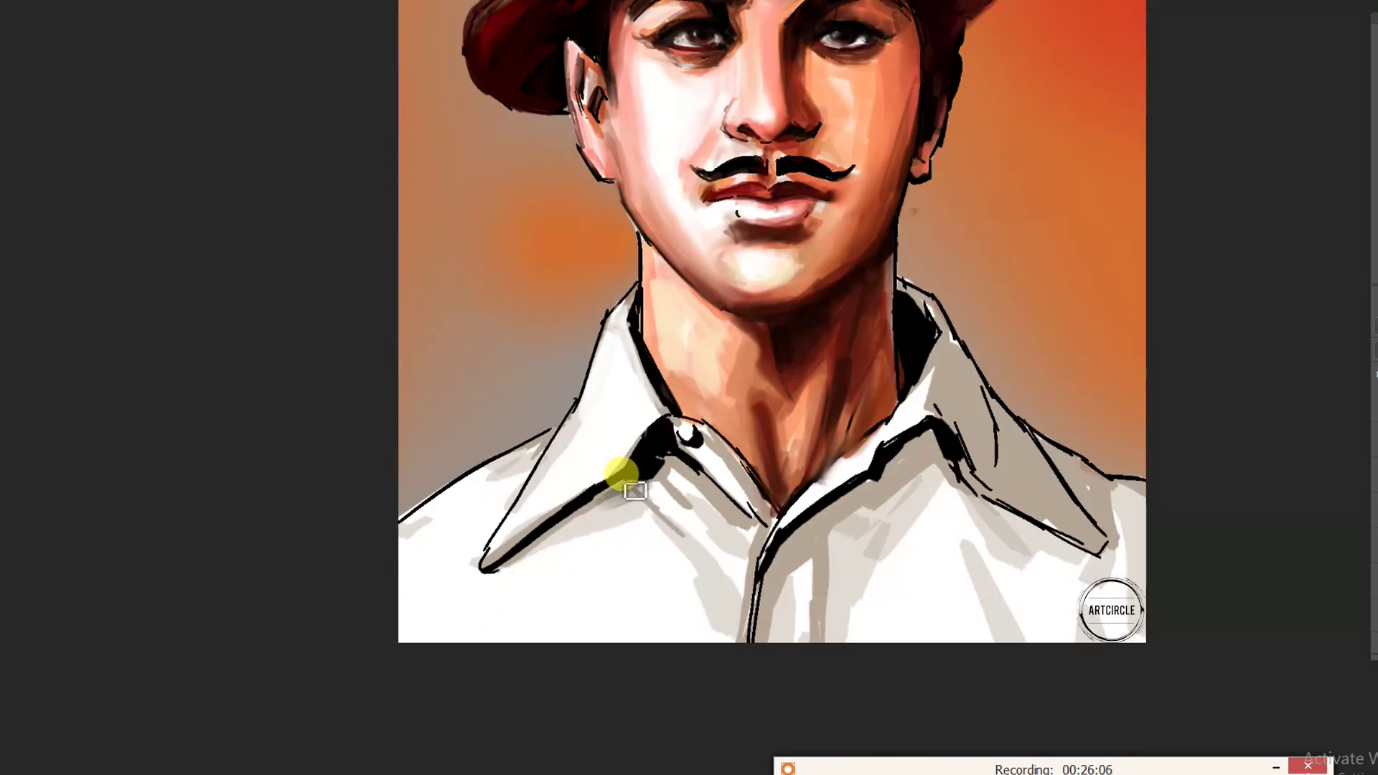
pyautogui.moveTo(636, 496)
pyautogui.mouseDown()
pyautogui.moveTo(739, 476)
pyautogui.moveTo(708, 507)
pyautogui.moveTo(784, 547)
pyautogui.moveTo(781, 613)
pyautogui.mouseUp()
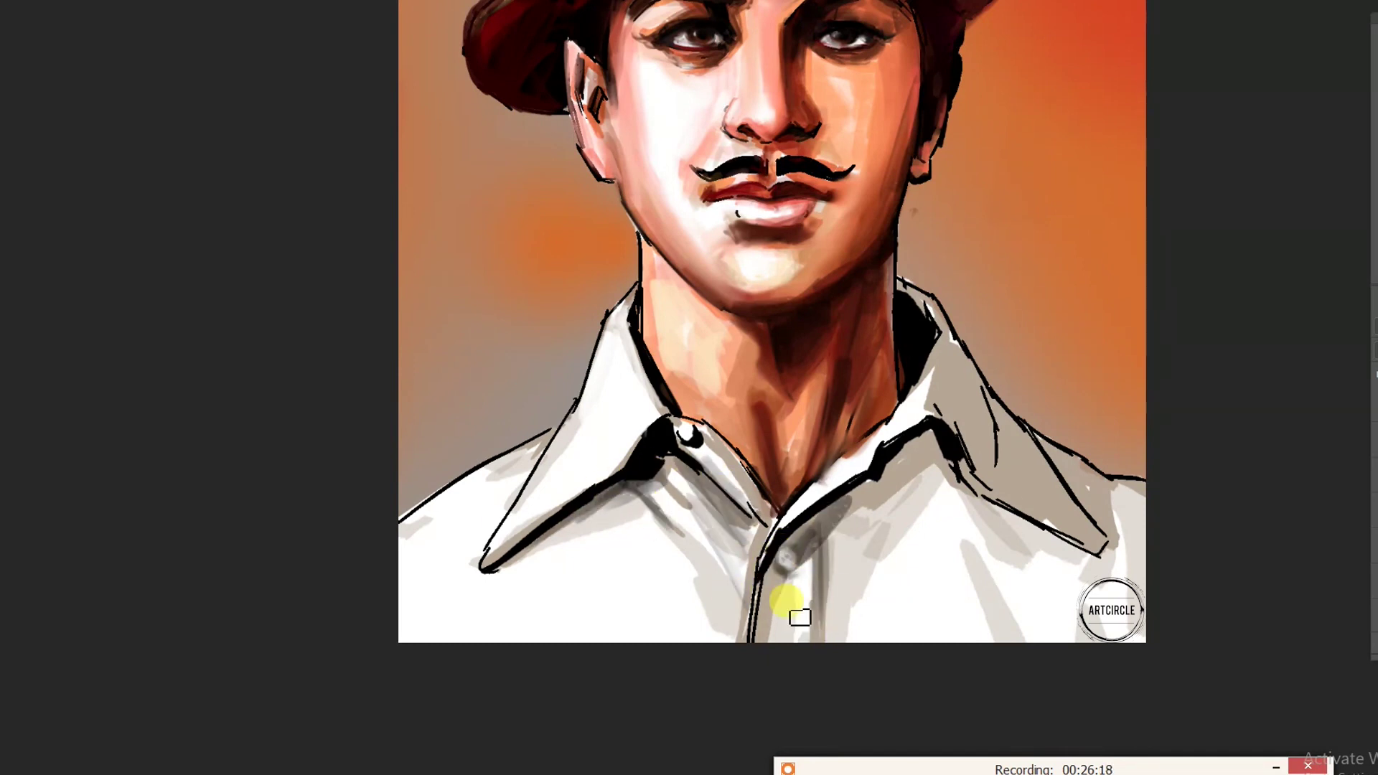
pyautogui.moveTo(908, 491)
pyautogui.mouseDown()
pyautogui.moveTo(800, 531)
pyautogui.moveTo(948, 457)
pyautogui.moveTo(954, 431)
pyautogui.moveTo(888, 499)
pyautogui.moveTo(958, 468)
pyautogui.moveTo(969, 493)
pyautogui.moveTo(713, 590)
pyautogui.moveTo(719, 574)
pyautogui.moveTo(628, 498)
pyautogui.mouseUp()
pyautogui.scroll(-5, 628, 498)
pyautogui.scroll(-2, 754, 393)
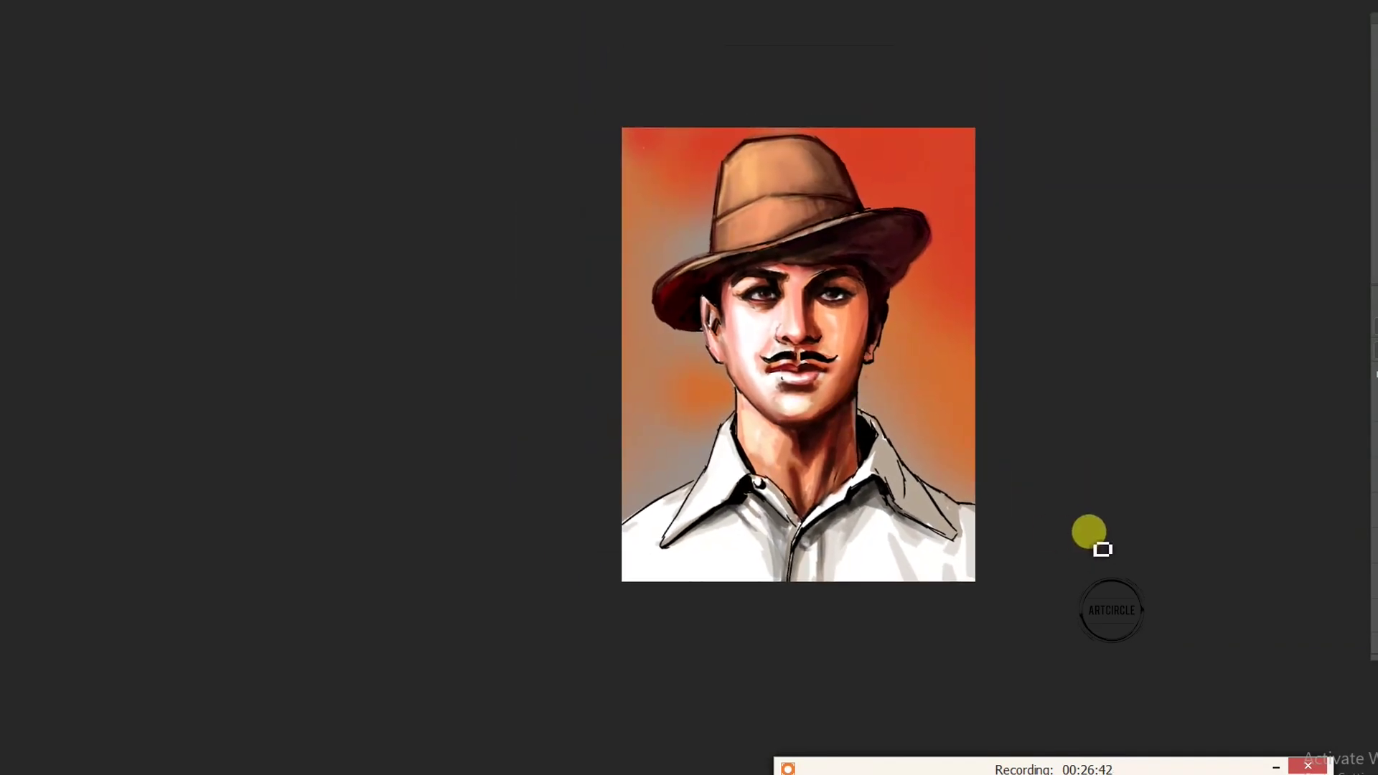
# Add a red lower-lid stroke to the eye and lighten the skin along the chin
pyautogui.moveTo(836, 171); pyautogui.dragTo(823, 217)
pyautogui.scroll(3, 844, 233)
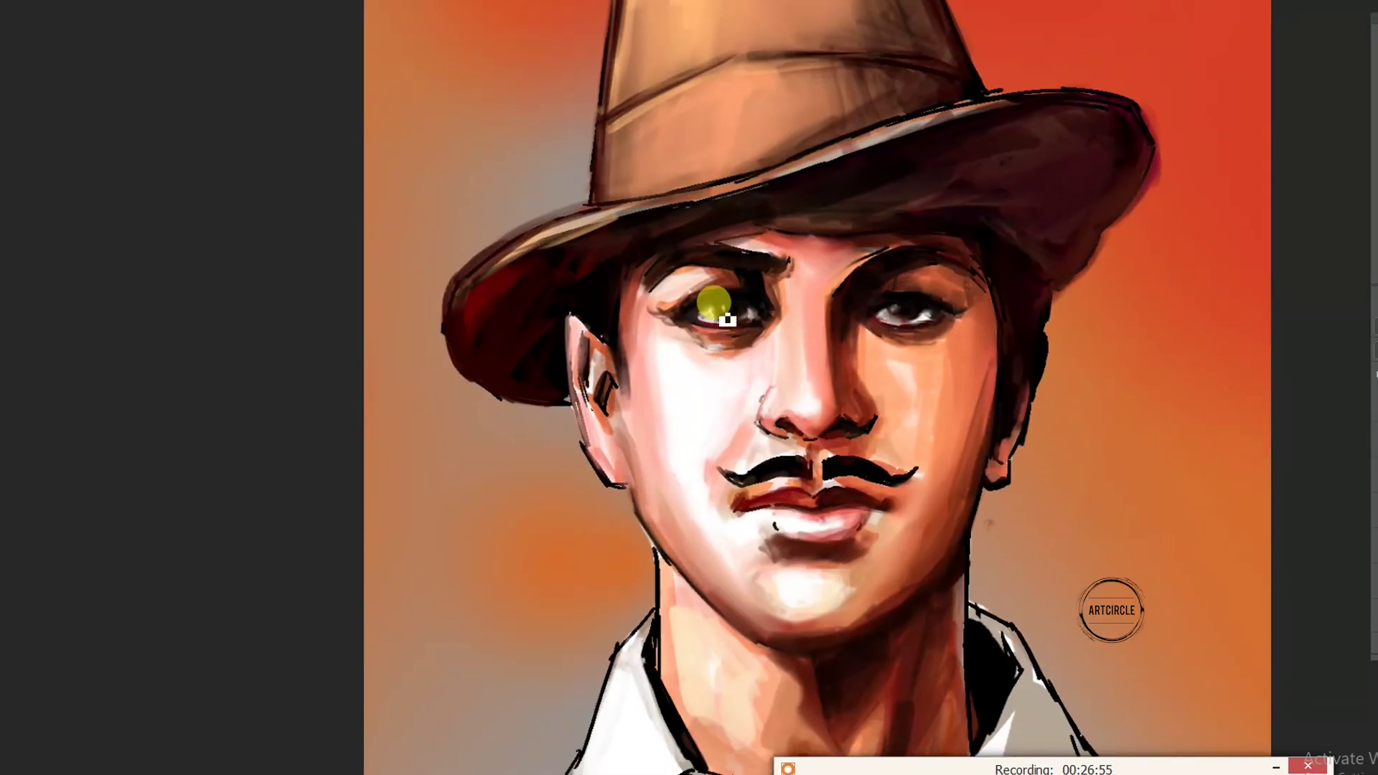
pyautogui.moveTo(714, 303); pyautogui.dragTo(700, 328)
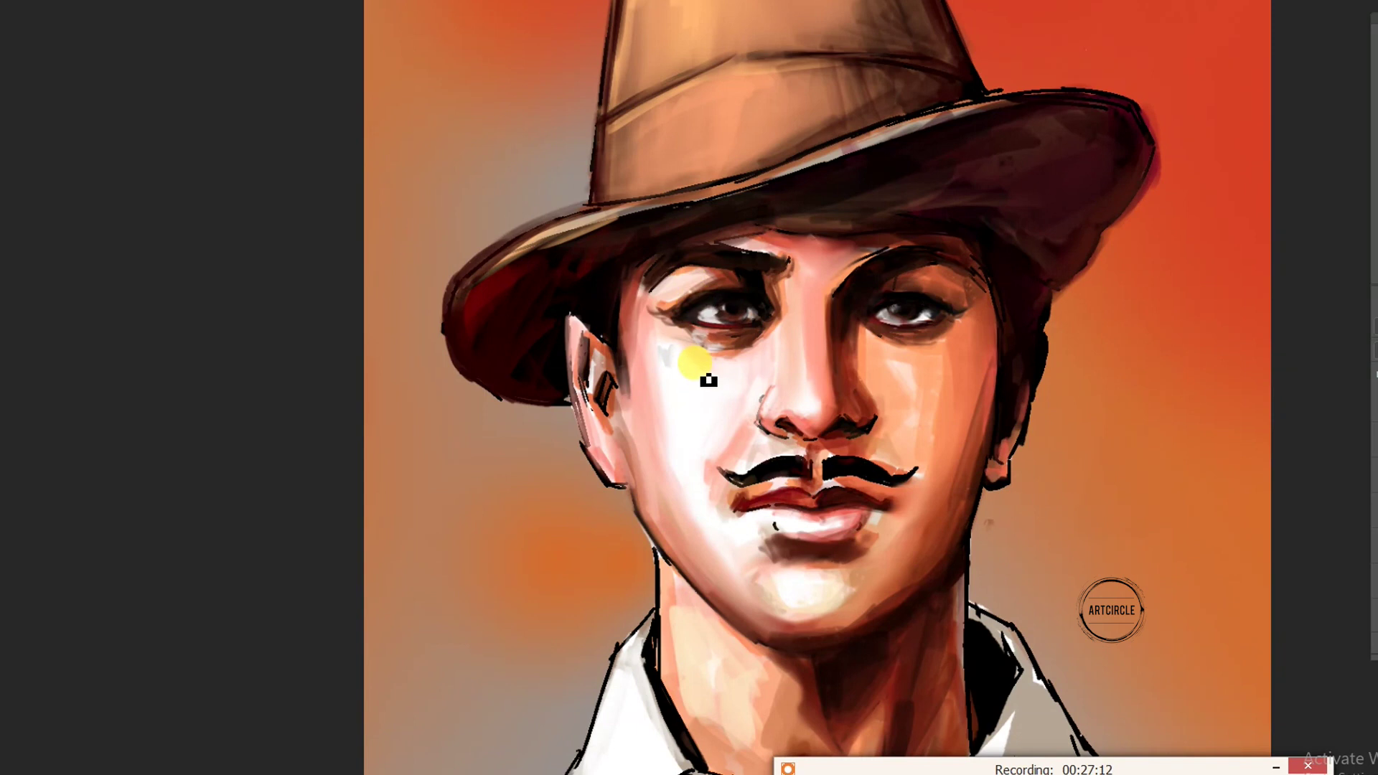
pyautogui.moveTo(721, 372); pyautogui.dragTo(659, 370)
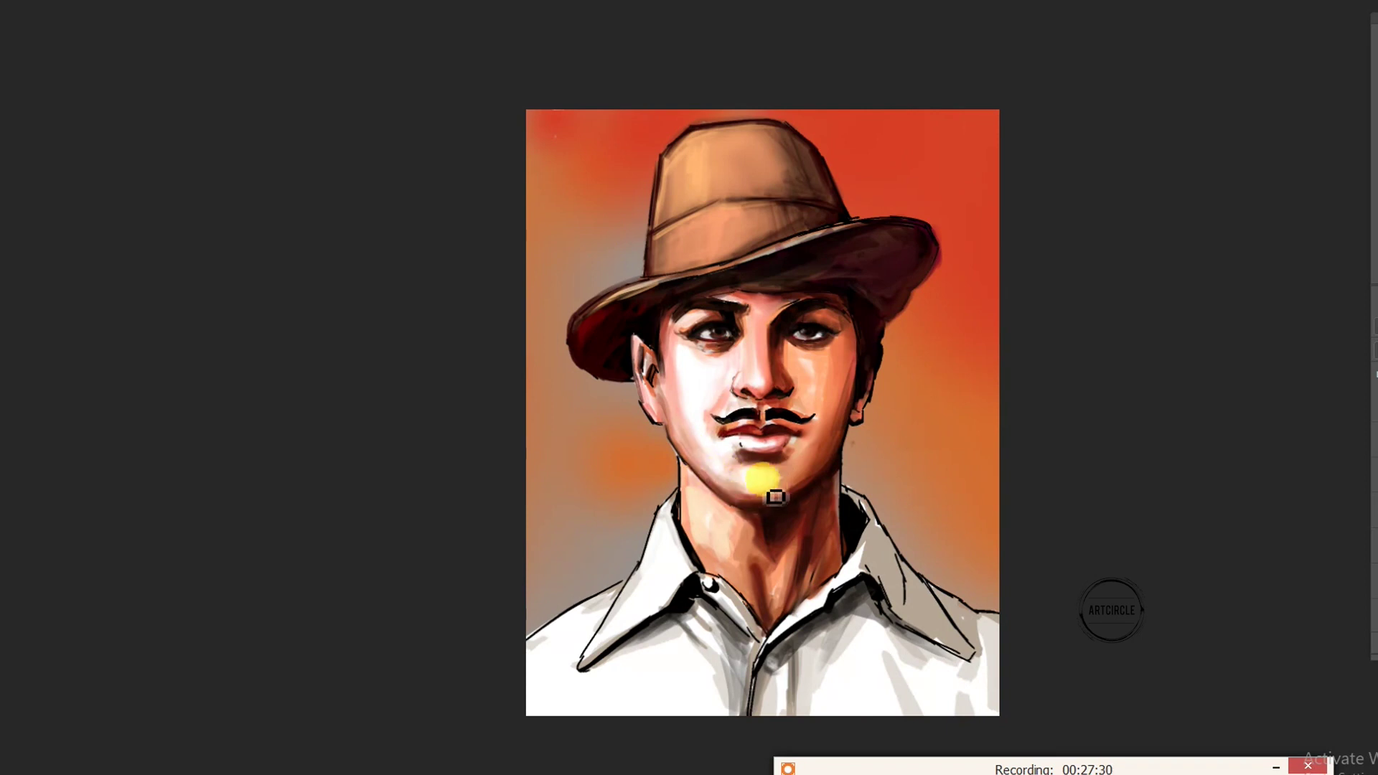
pyautogui.moveTo(775, 497)
pyautogui.mouseDown()
pyautogui.moveTo(808, 486)
pyautogui.moveTo(819, 393)
pyautogui.mouseUp()
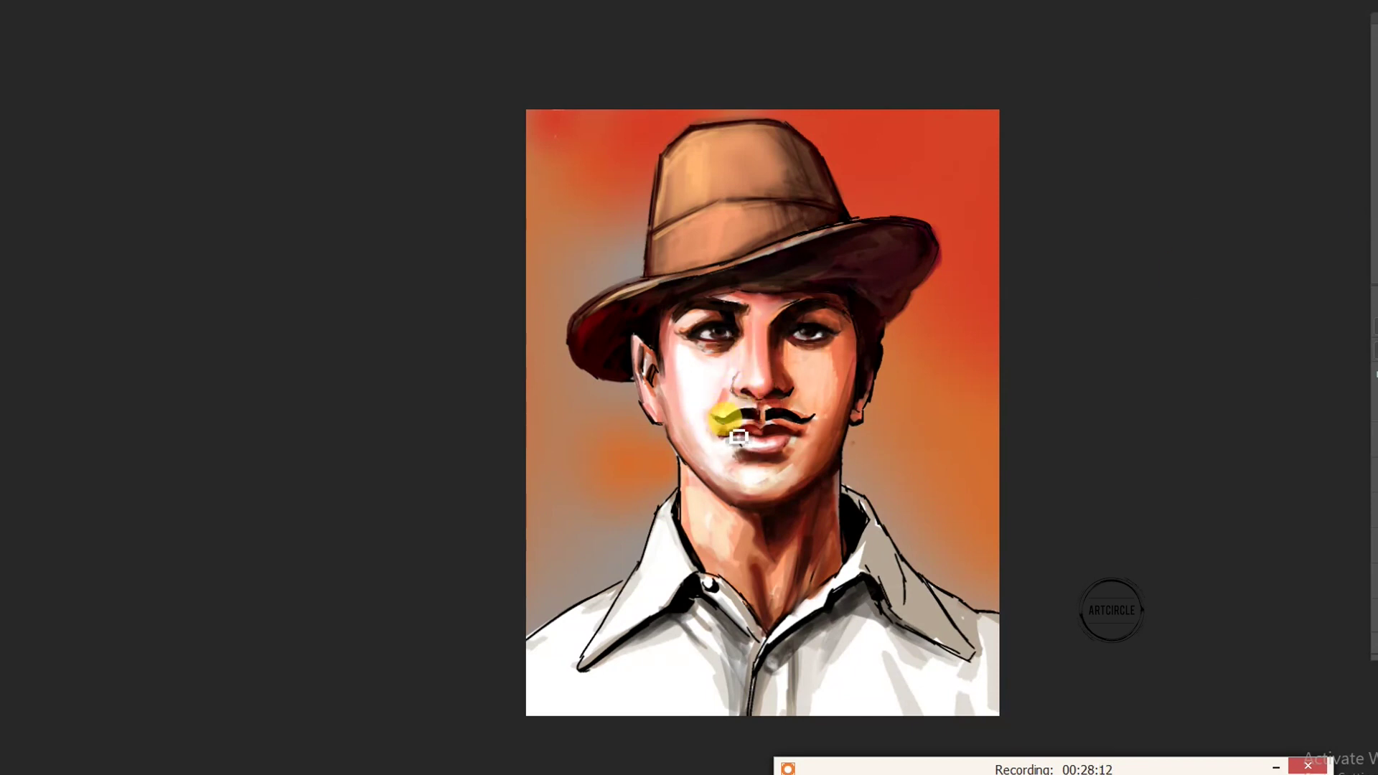
# Curl the moustache's right tip and paint brown and pinkish-grey strokes into the background
pyautogui.moveTo(789, 414); pyautogui.dragTo(815, 416)
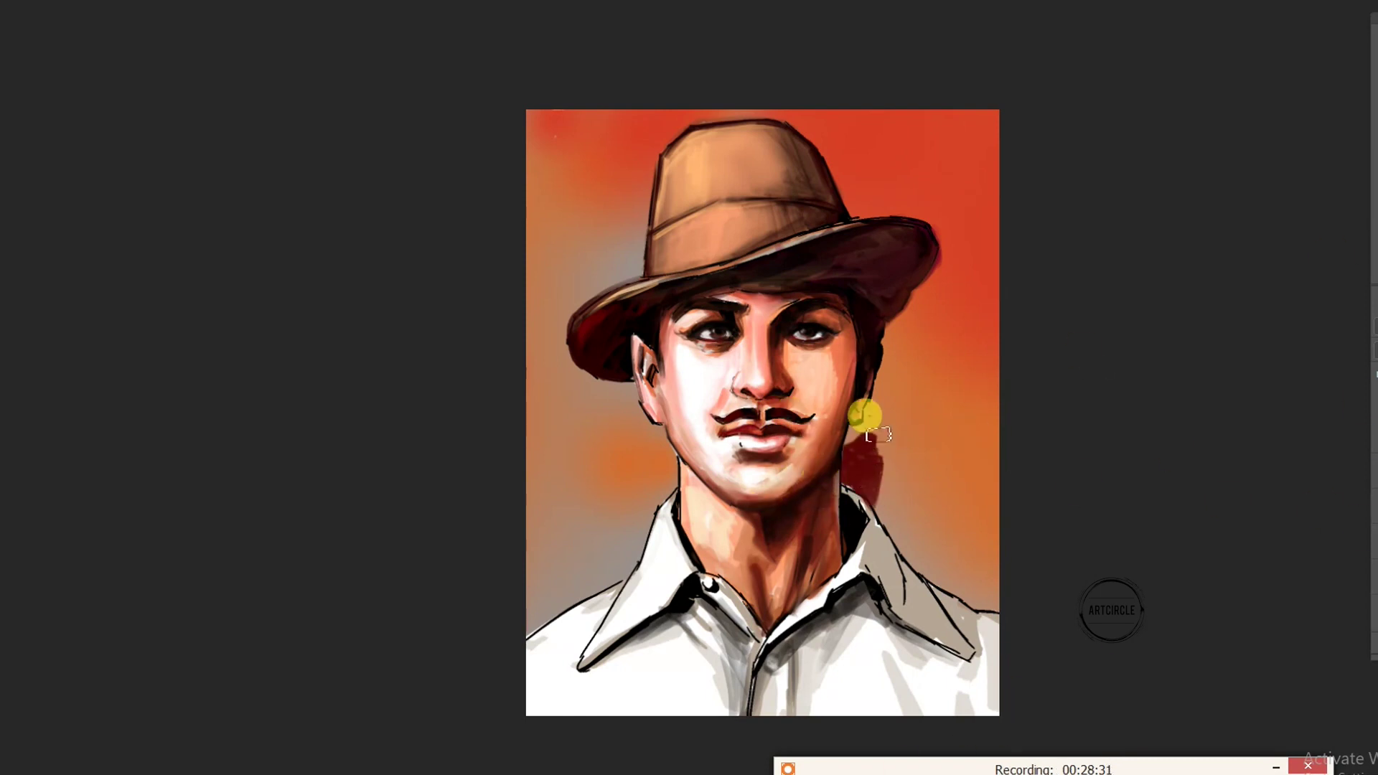
pyautogui.moveTo(865, 414)
pyautogui.mouseDown()
pyautogui.moveTo(873, 455)
pyautogui.moveTo(864, 409)
pyautogui.moveTo(894, 336)
pyautogui.moveTo(879, 463)
pyautogui.moveTo(954, 569)
pyautogui.moveTo(880, 471)
pyautogui.moveTo(957, 283)
pyautogui.mouseUp()
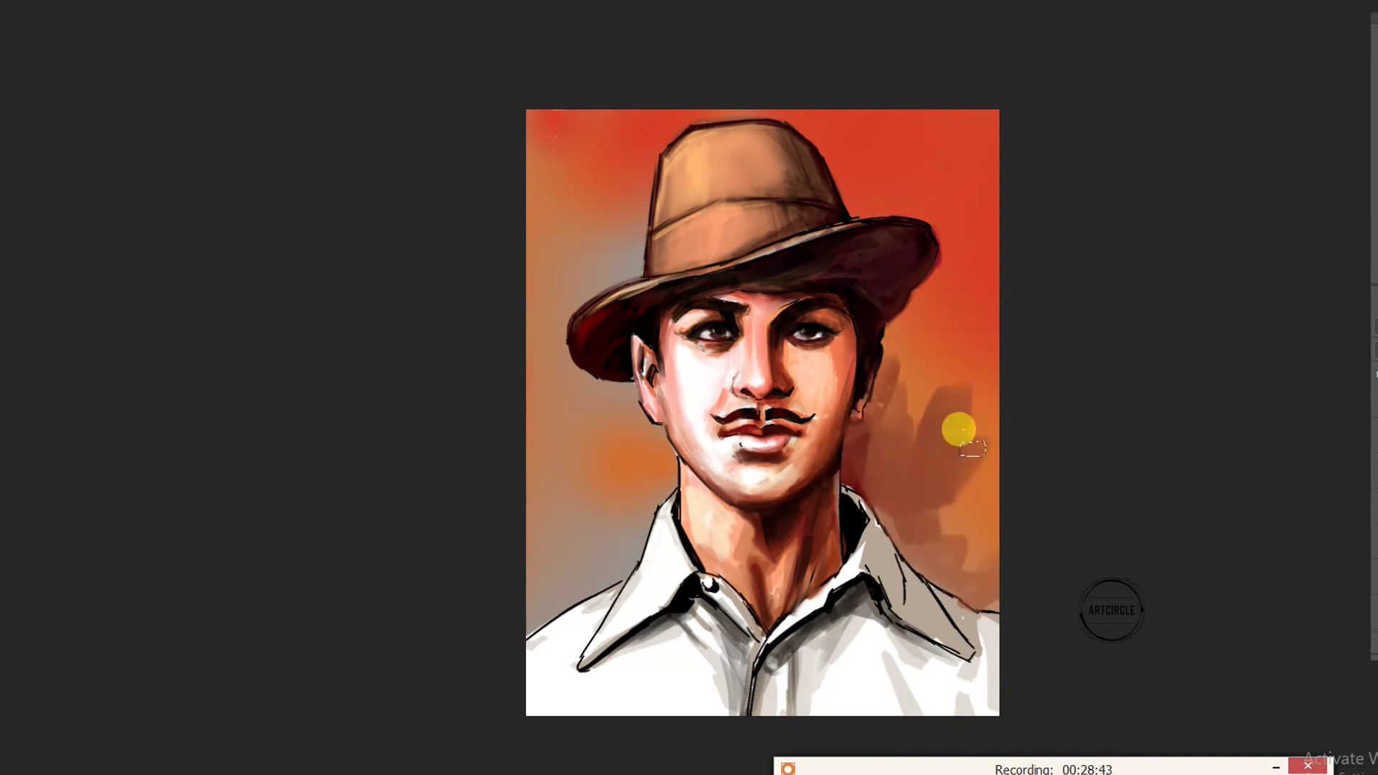
pyautogui.moveTo(959, 429); pyautogui.dragTo(963, 345)
pyautogui.moveTo(881, 337); pyautogui.dragTo(871, 323)
pyautogui.moveTo(646, 431)
pyautogui.mouseDown()
pyautogui.moveTo(582, 535)
pyautogui.moveTo(517, 523)
pyautogui.moveTo(504, 563)
pyautogui.moveTo(520, 581)
pyautogui.moveTo(541, 594)
pyautogui.moveTo(506, 359)
pyautogui.moveTo(553, 455)
pyautogui.moveTo(510, 92)
pyautogui.moveTo(529, 130)
pyautogui.mouseUp()
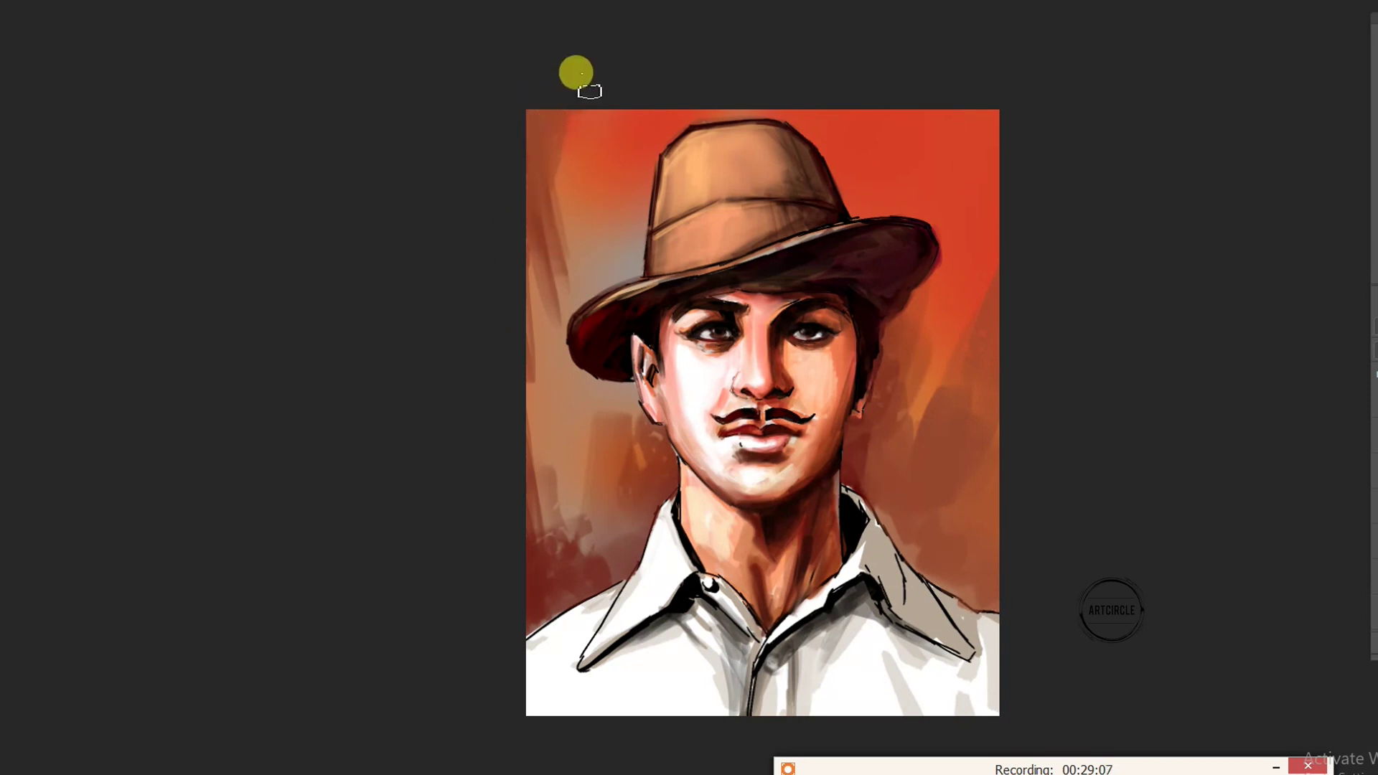
pyautogui.moveTo(574, 67)
pyautogui.mouseDown()
pyautogui.moveTo(529, 270)
pyautogui.moveTo(507, 187)
pyautogui.moveTo(553, 170)
pyautogui.moveTo(634, 179)
pyautogui.moveTo(501, 222)
pyautogui.moveTo(532, 498)
pyautogui.moveTo(519, 497)
pyautogui.moveTo(479, 612)
pyautogui.mouseUp()
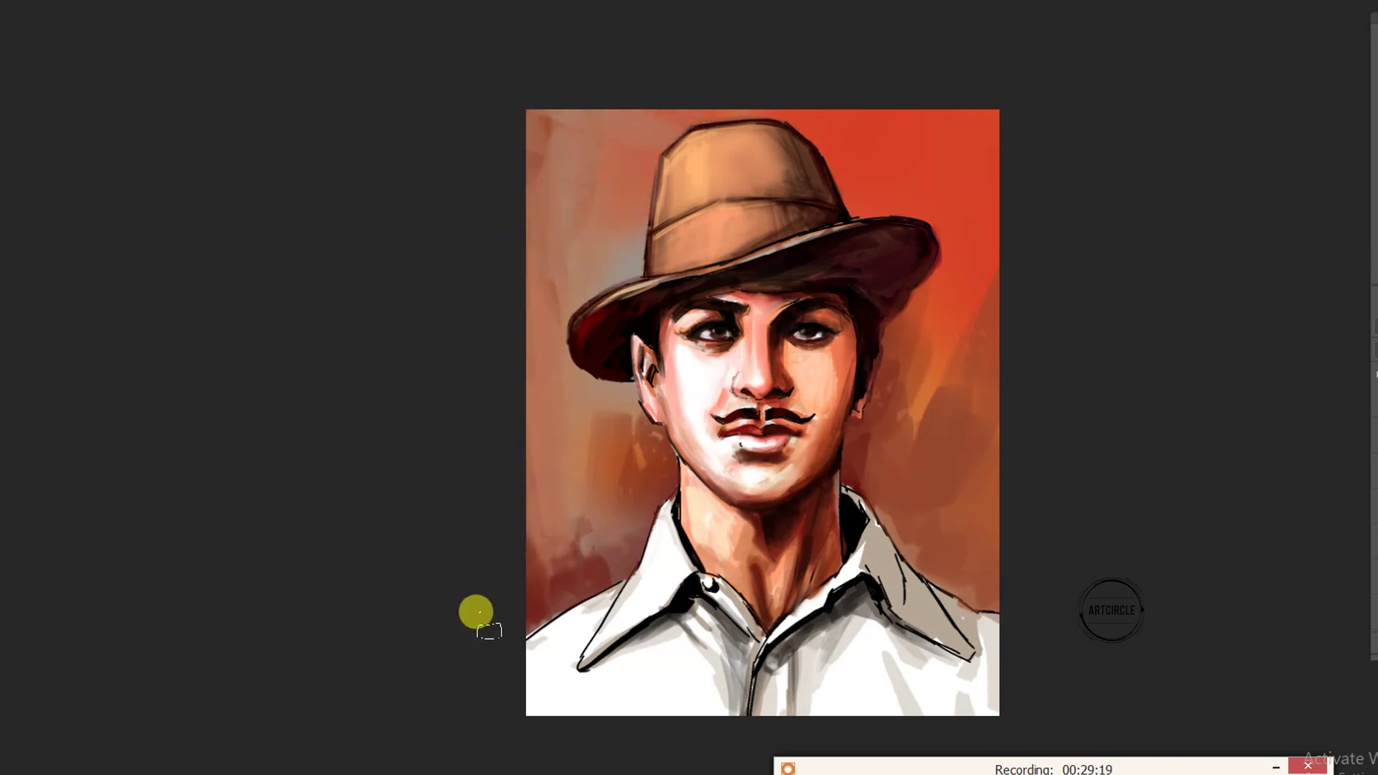
pyautogui.moveTo(976, 425)
pyautogui.mouseDown()
pyautogui.moveTo(947, 462)
pyautogui.moveTo(680, 418)
pyautogui.moveTo(637, 435)
pyautogui.moveTo(605, 394)
pyautogui.moveTo(610, 407)
pyautogui.mouseUp()
pyautogui.moveTo(633, 455); pyautogui.dragTo(658, 486)
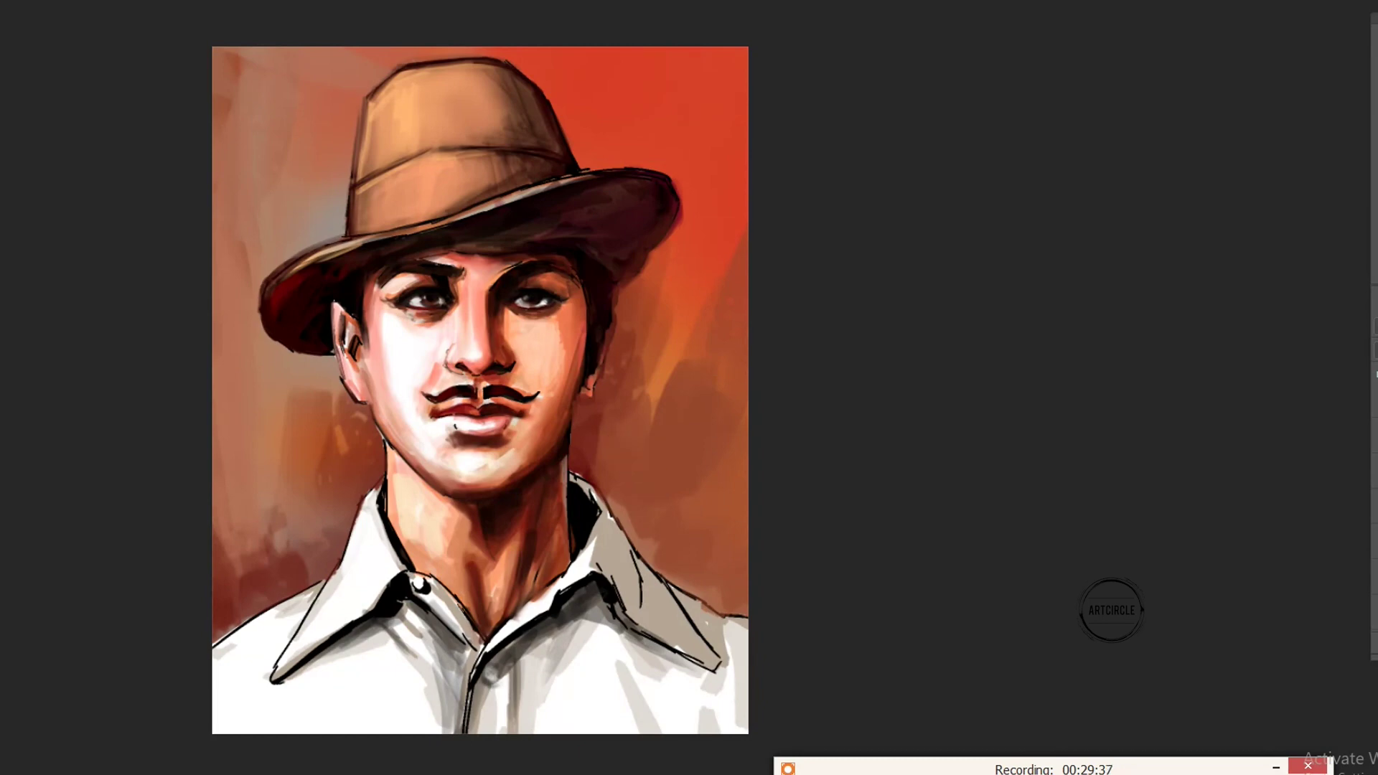
# Save the painting as Bhagat_Singh_1929.psd
pyautogui.hotkey('ctrl', 'shift', 's')
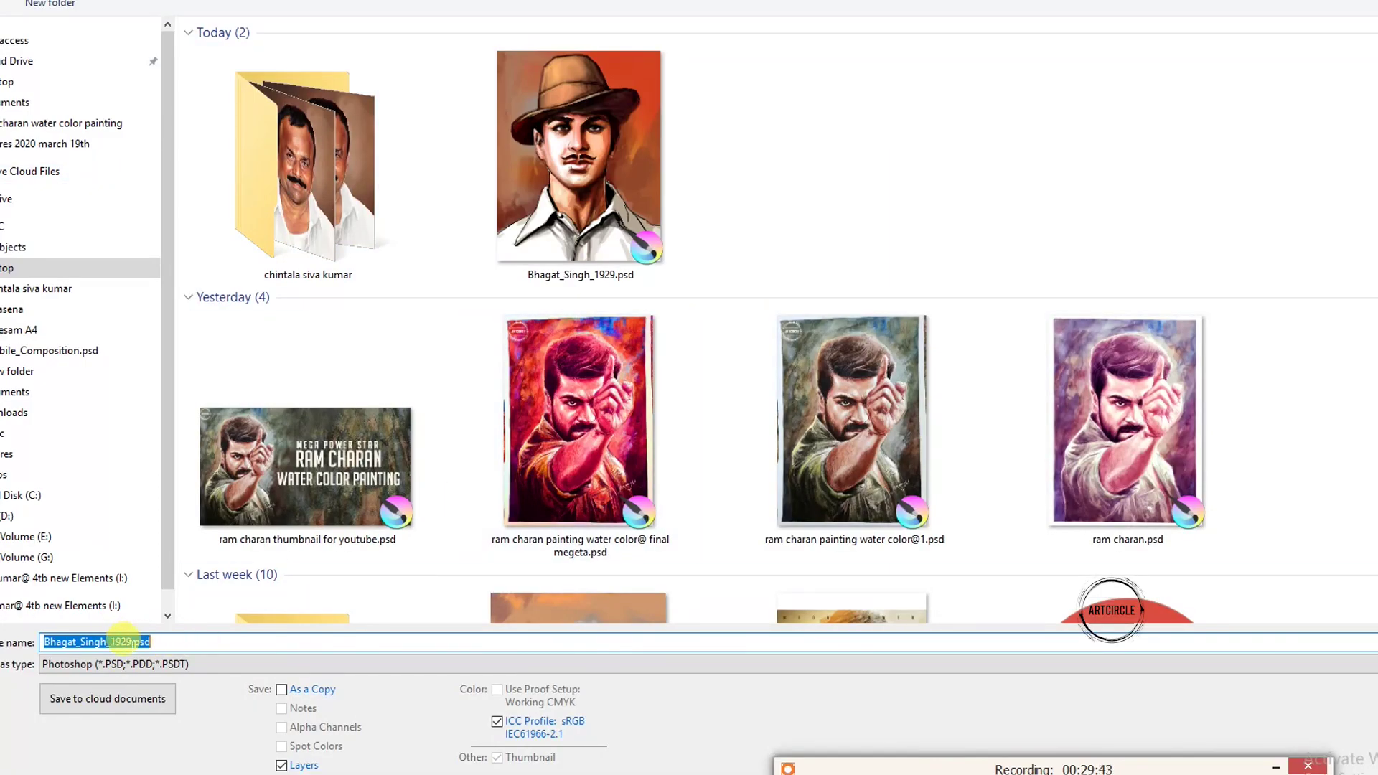
pyautogui.press('Return')
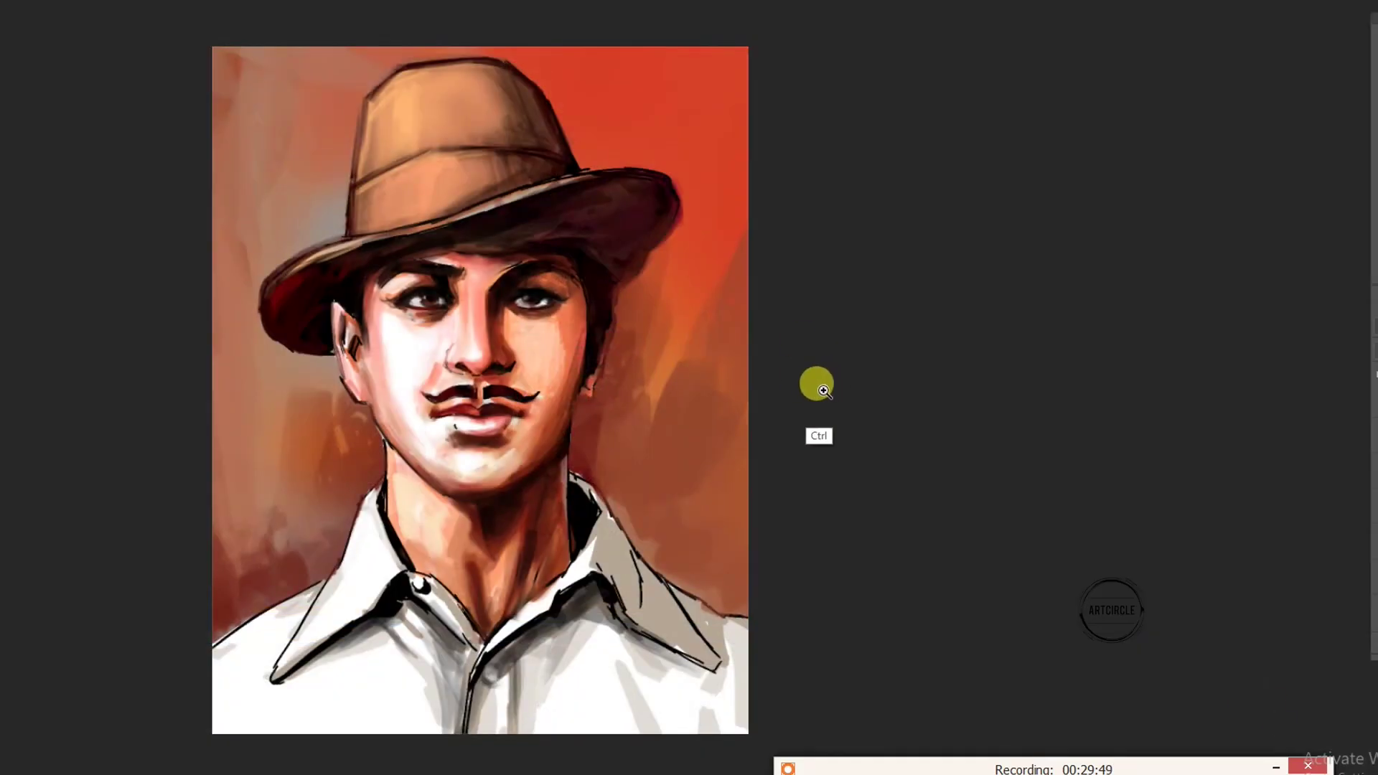
pyautogui.scroll(-1, 790, 402)
# Widen the canvas rightward to 2420 px
pyautogui.moveTo(533, 663); pyautogui.dragTo(527, 613)
pyautogui.moveTo(749, 363); pyautogui.dragTo(766, 364)
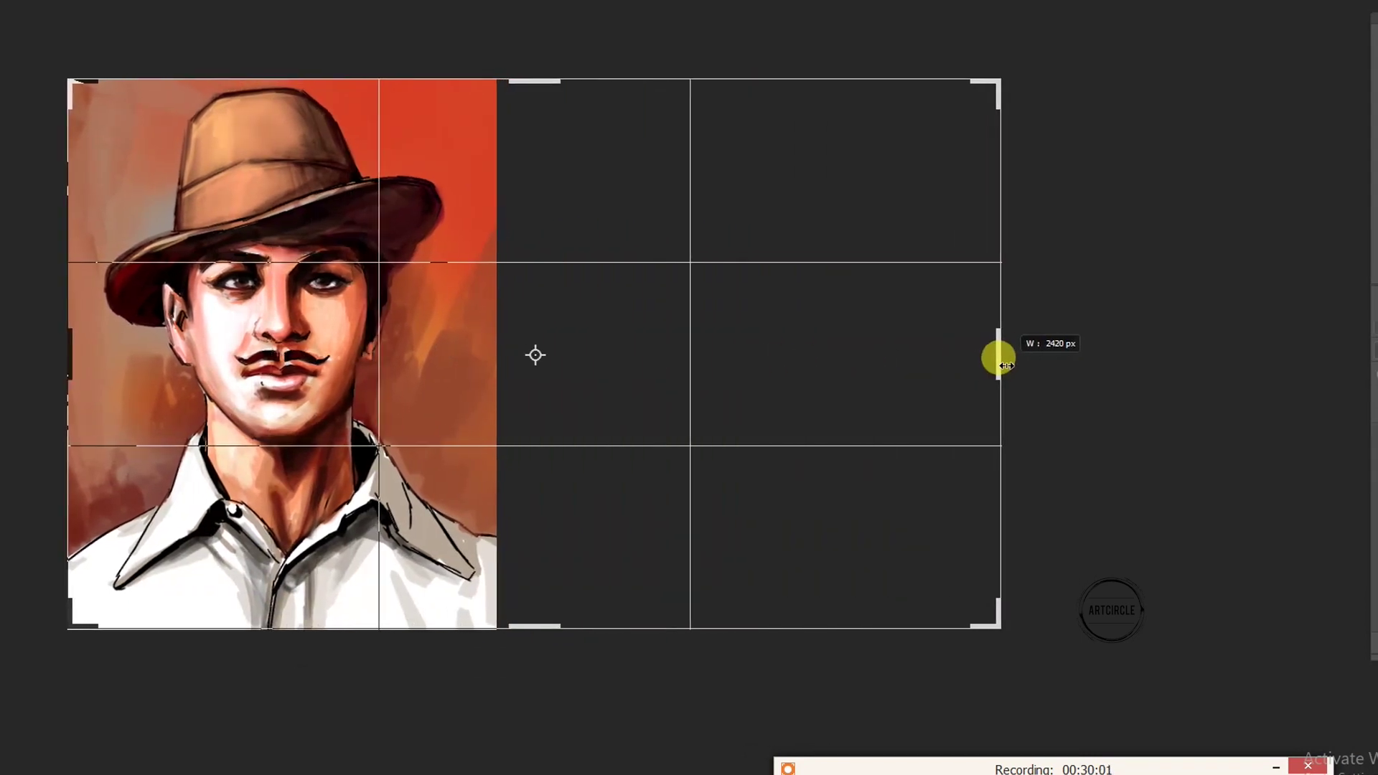
pyautogui.moveTo(990, 356); pyautogui.dragTo(991, 359)
pyautogui.press('Return')
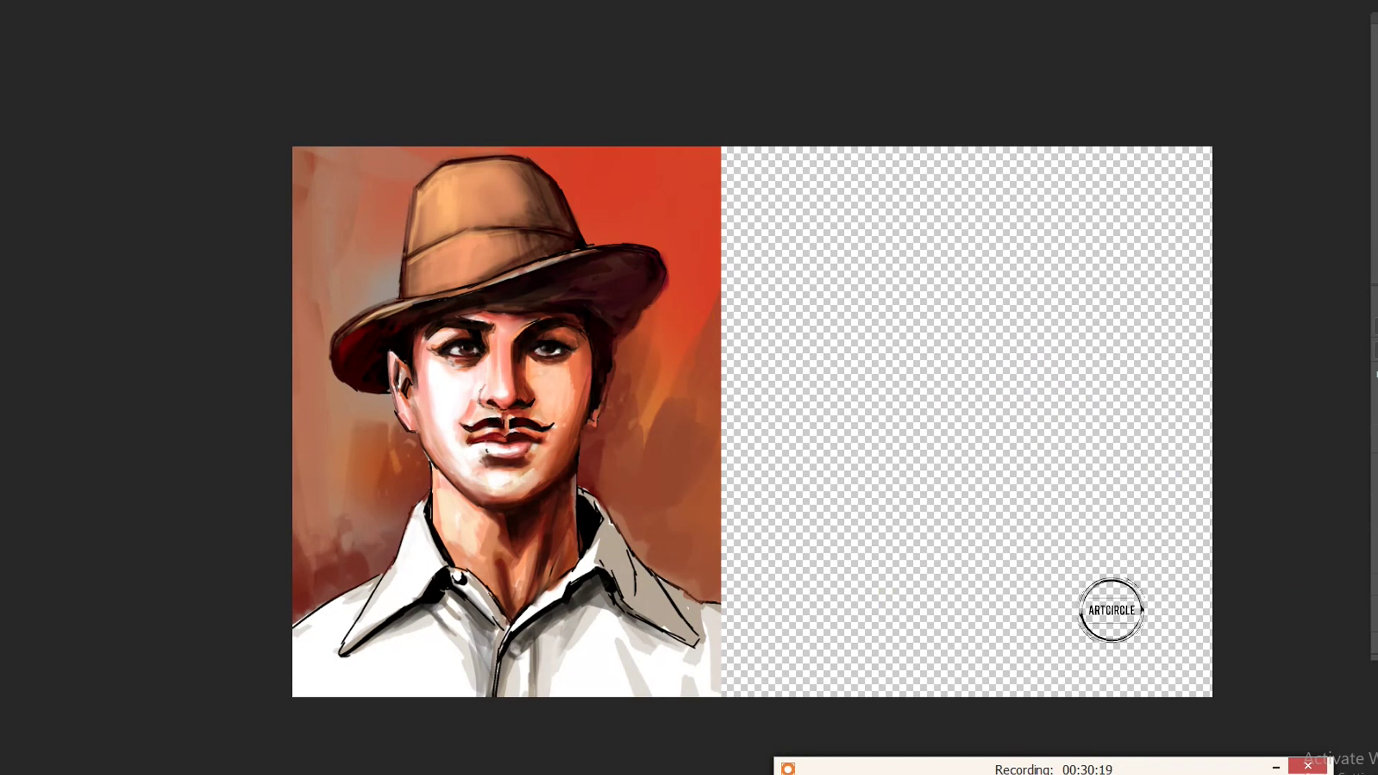
# Fill the new right-hand area with orange
pyautogui.moveTo(961, 444); pyautogui.dragTo(716, 323)
pyautogui.moveTo(717, 143); pyautogui.dragTo(753, 289)
pyautogui.hotkey('alt', 'BackSpace')
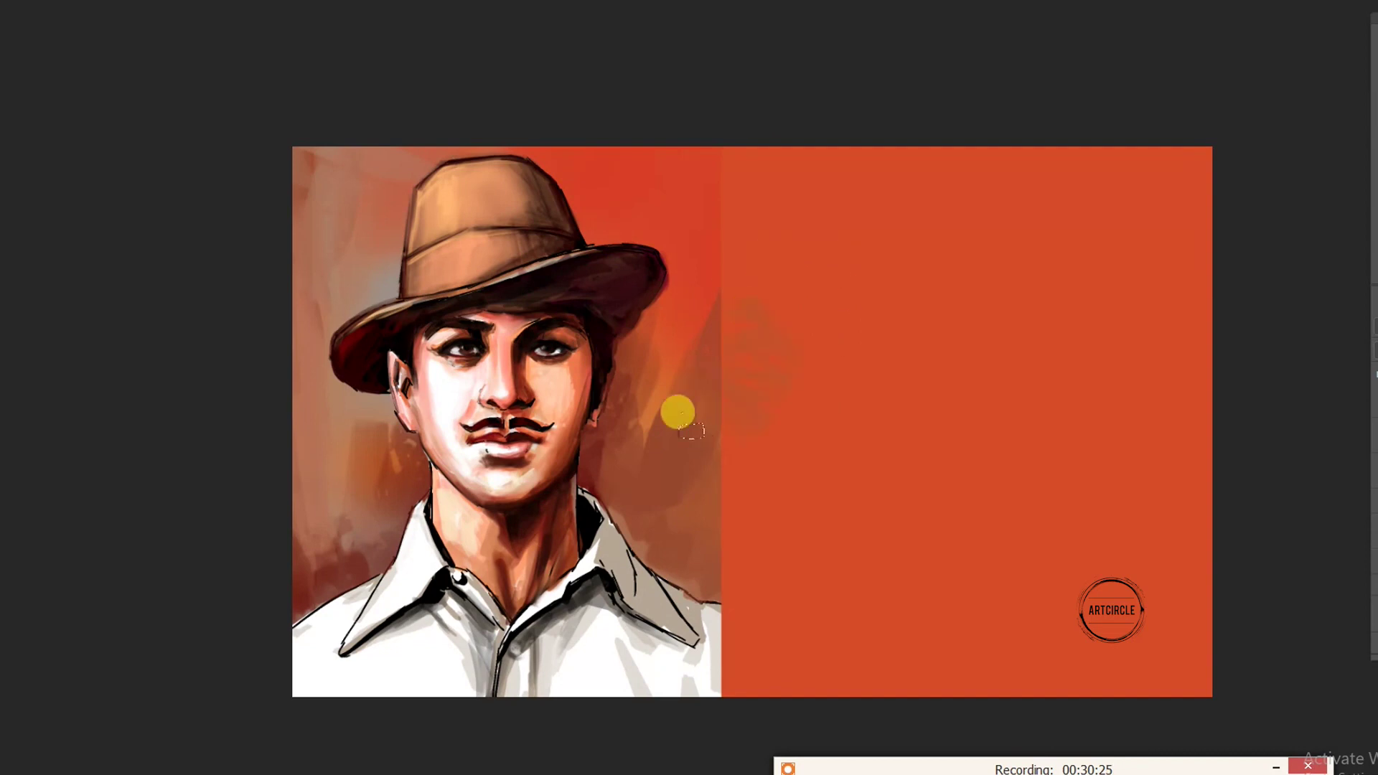
# Add dark brown, lighter orange and soft light-glow strokes across the right background
pyautogui.moveTo(677, 411); pyautogui.dragTo(730, 572)
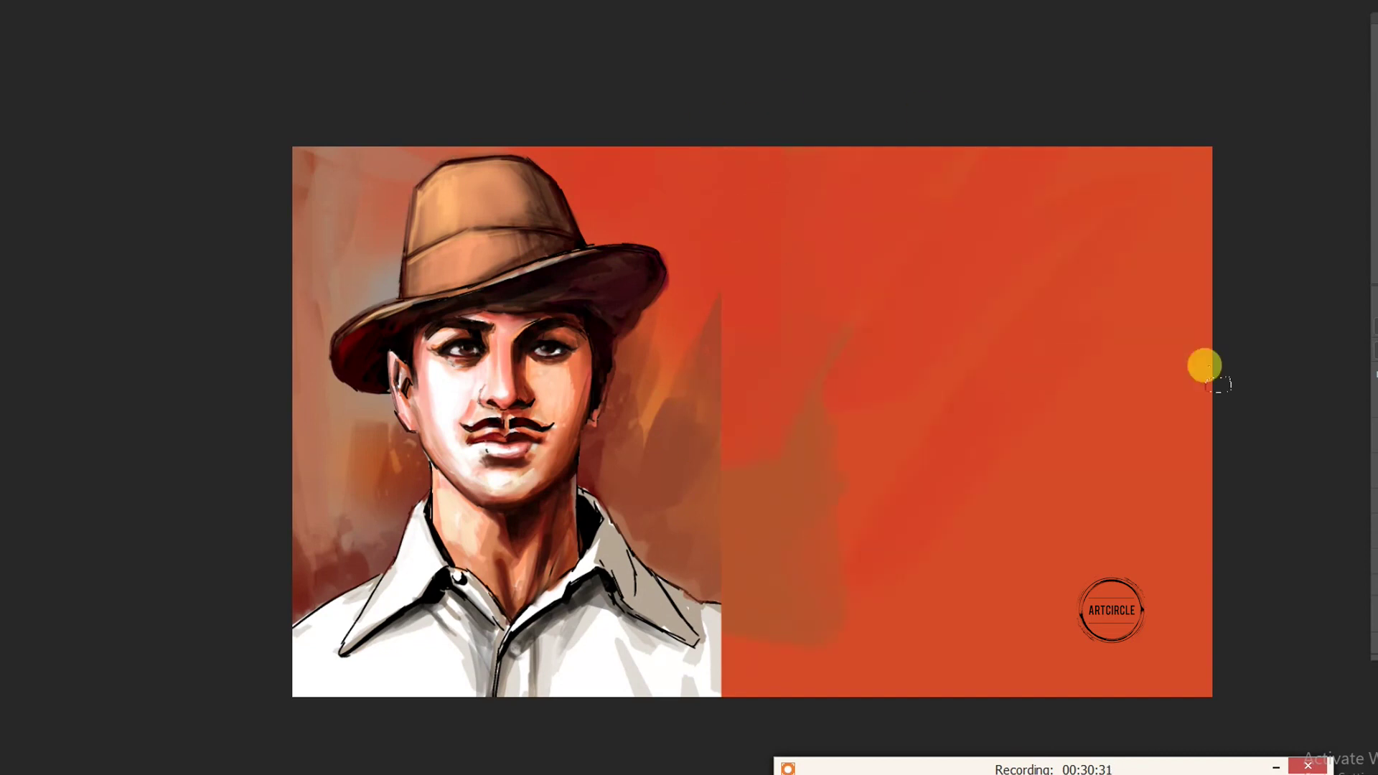
pyautogui.moveTo(809, 132)
pyautogui.mouseDown()
pyautogui.moveTo(740, 668)
pyautogui.moveTo(1187, 609)
pyautogui.moveTo(1227, 160)
pyautogui.moveTo(1062, 37)
pyautogui.mouseUp()
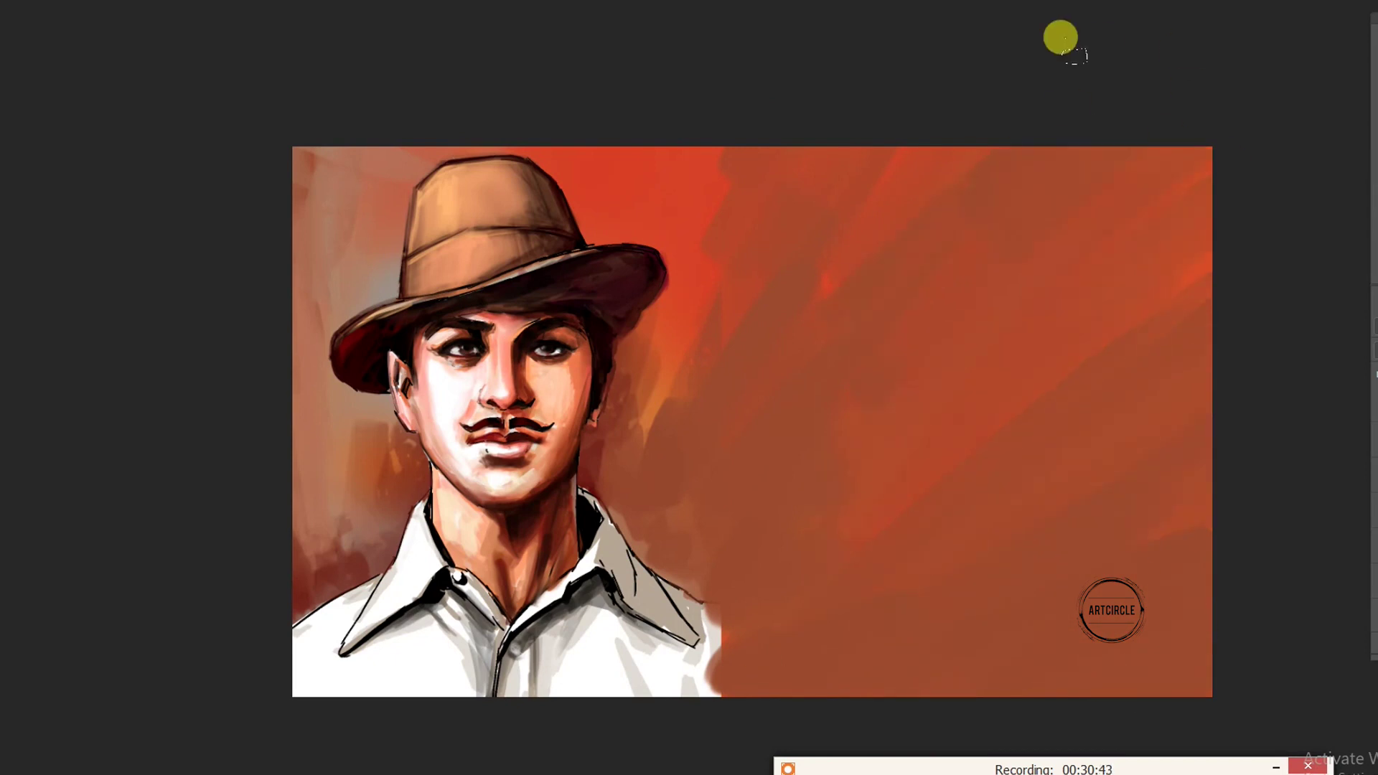
pyautogui.moveTo(664, 351)
pyautogui.mouseDown()
pyautogui.moveTo(624, 418)
pyautogui.moveTo(655, 372)
pyautogui.moveTo(609, 490)
pyautogui.moveTo(701, 329)
pyautogui.moveTo(677, 225)
pyautogui.moveTo(701, 557)
pyautogui.moveTo(778, 567)
pyautogui.mouseUp()
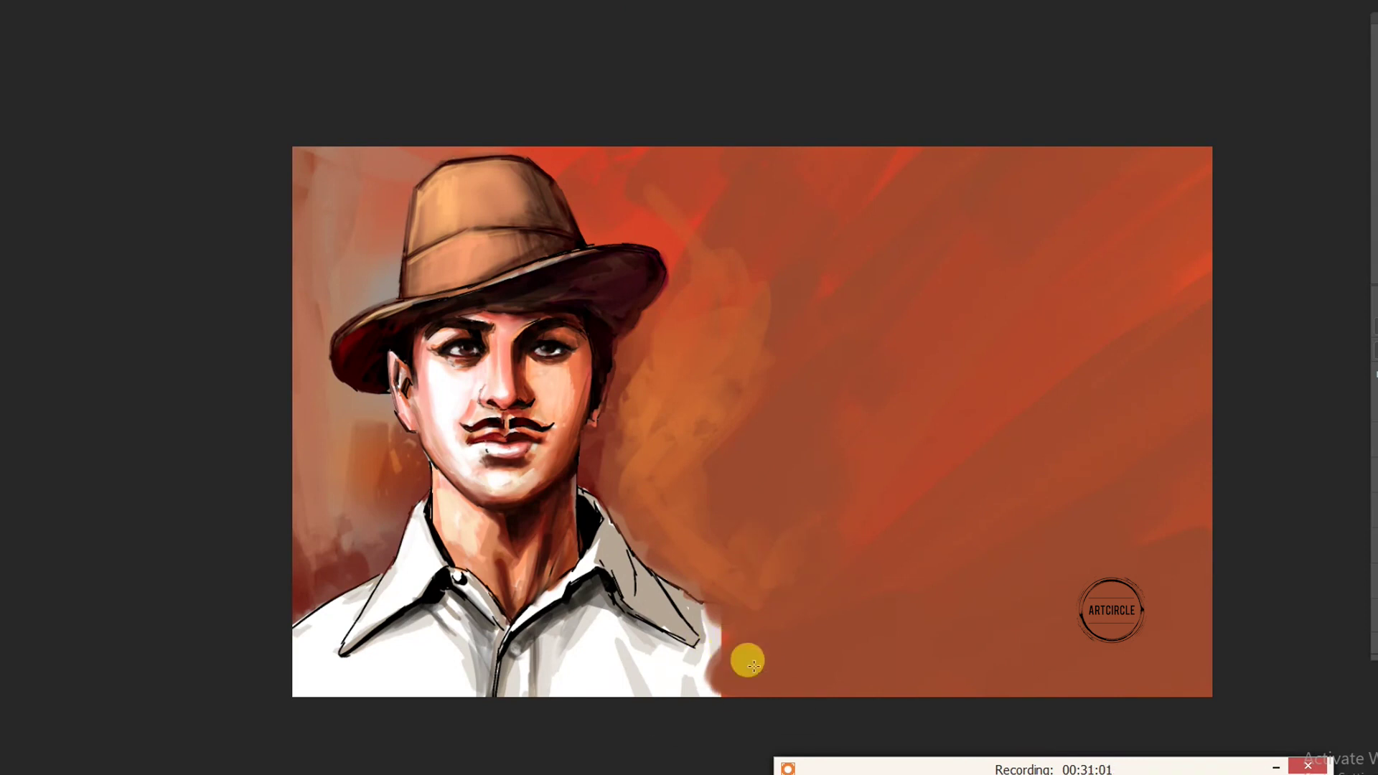
pyautogui.moveTo(753, 666)
pyautogui.mouseDown()
pyautogui.moveTo(888, 618)
pyautogui.moveTo(830, 606)
pyautogui.moveTo(867, 652)
pyautogui.moveTo(991, 631)
pyautogui.mouseUp()
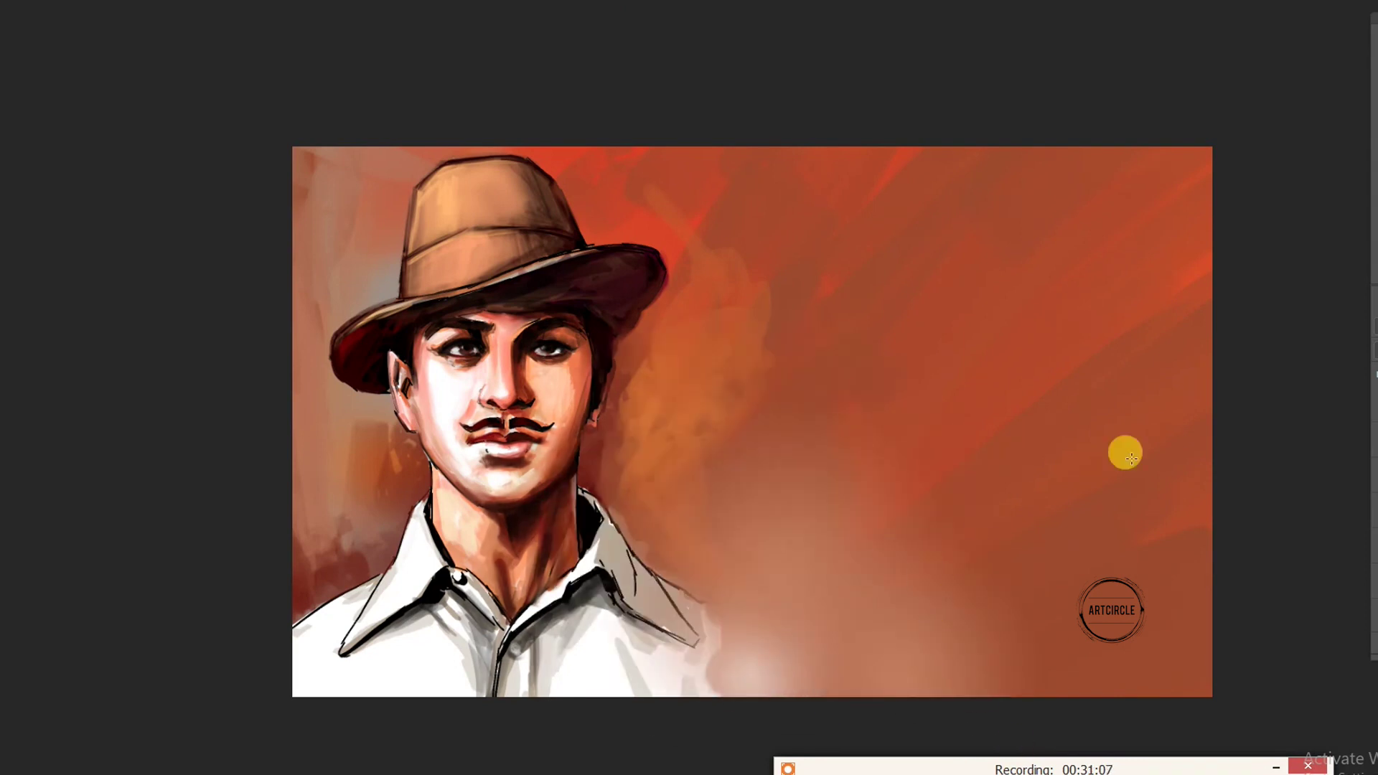
pyautogui.moveTo(1131, 457); pyautogui.dragTo(923, 498)
pyautogui.keyDown('shift'); pyautogui.click(1110, 421); pyautogui.keyUp('shift')
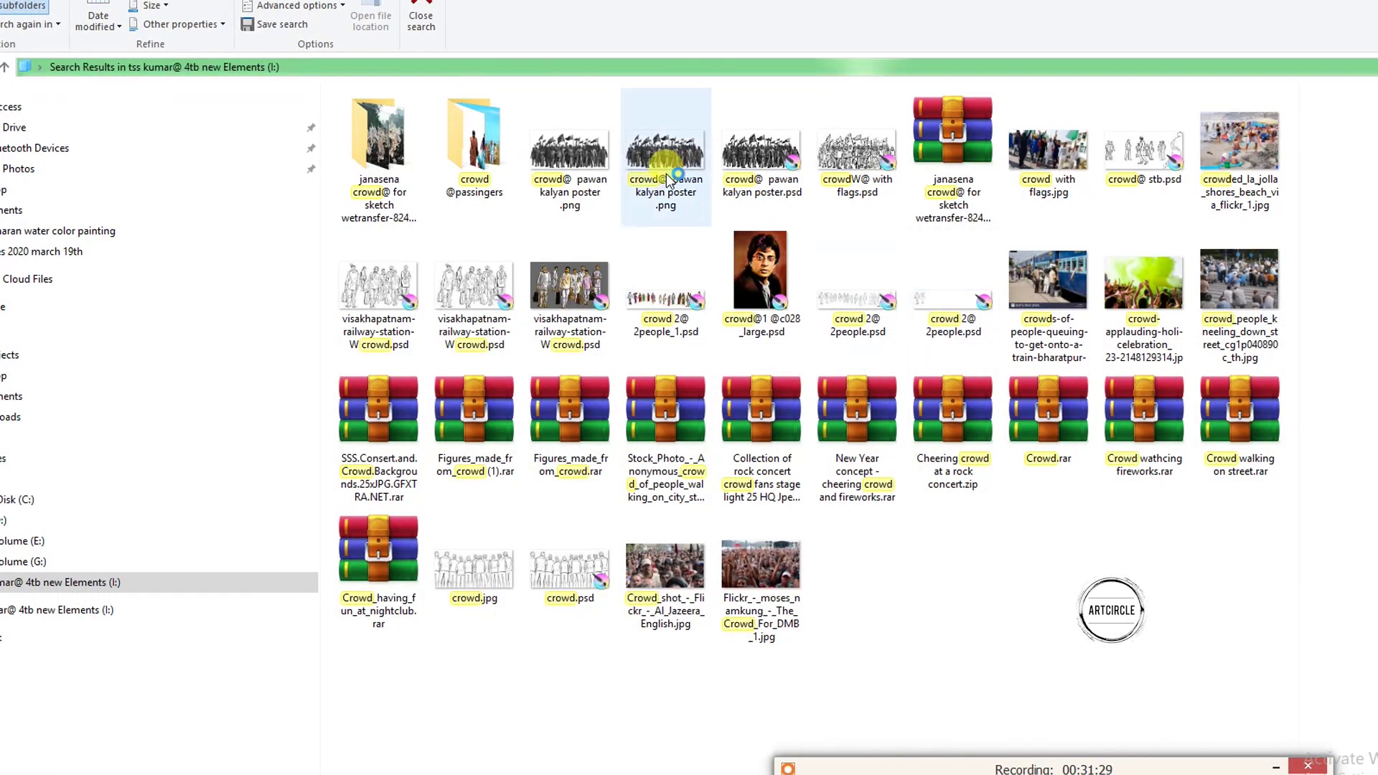
# Place the flag-bearer crowd image and size it along the bottom right beside the portrait
pyautogui.moveTo(667, 179); pyautogui.dragTo(581, 768)
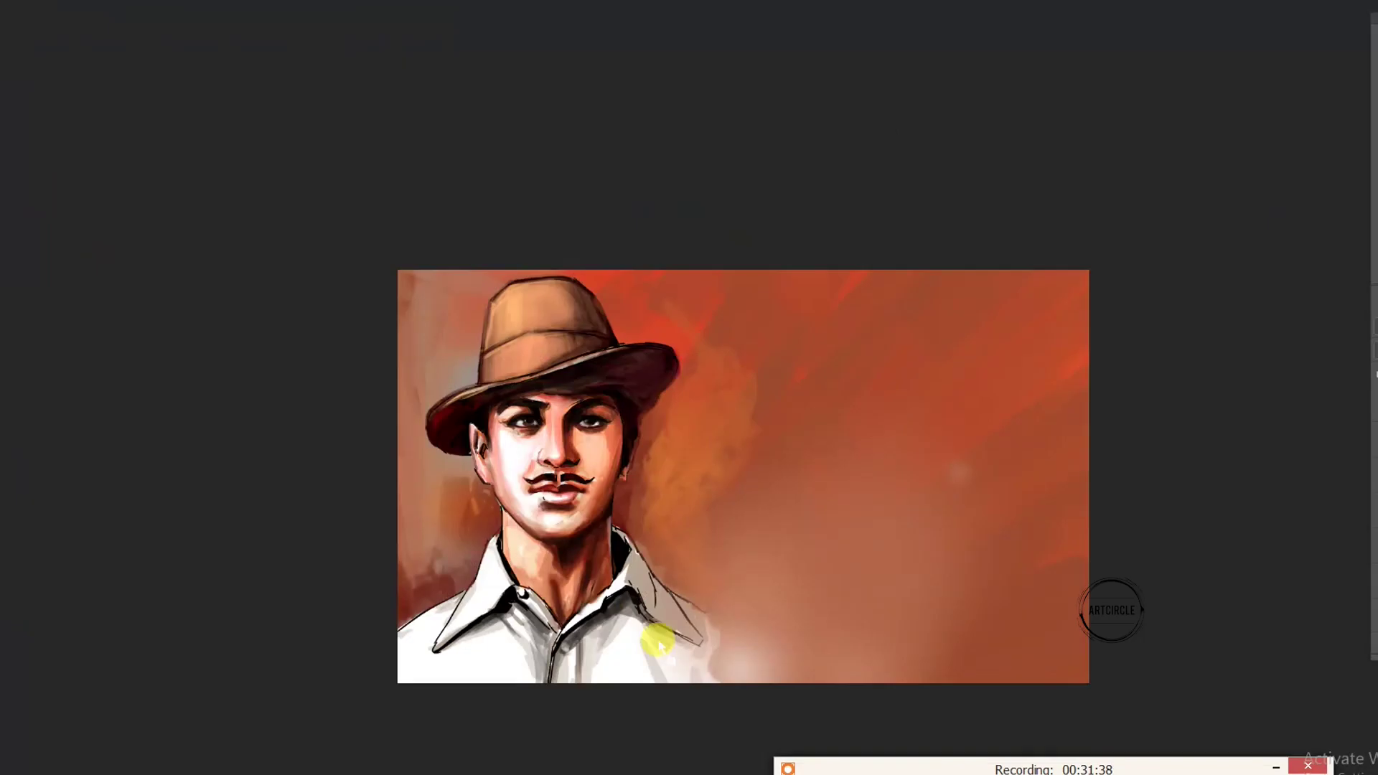
pyautogui.moveTo(581, 772); pyautogui.dragTo(718, 528)
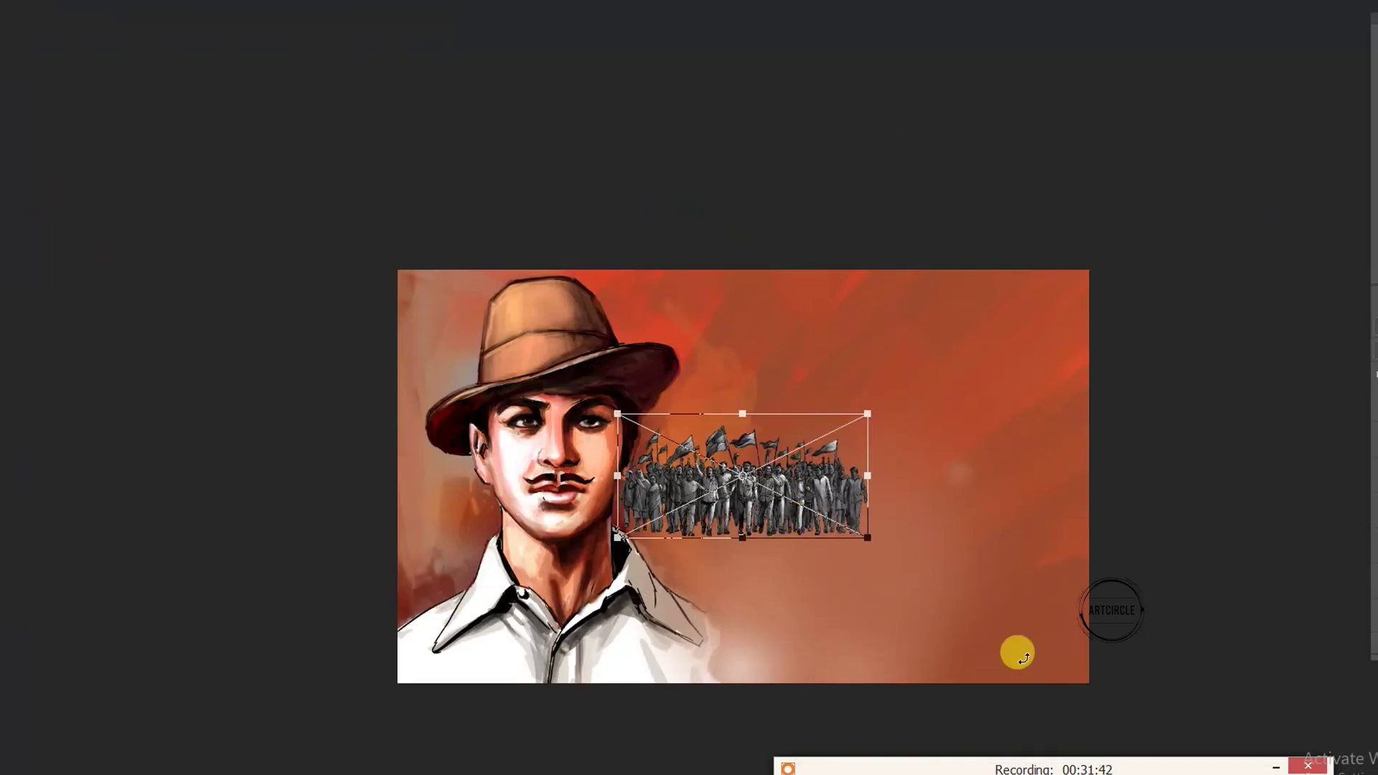
pyautogui.moveTo(867, 533); pyautogui.dragTo(1091, 649)
pyautogui.moveTo(1000, 585); pyautogui.dragTo(1014, 627)
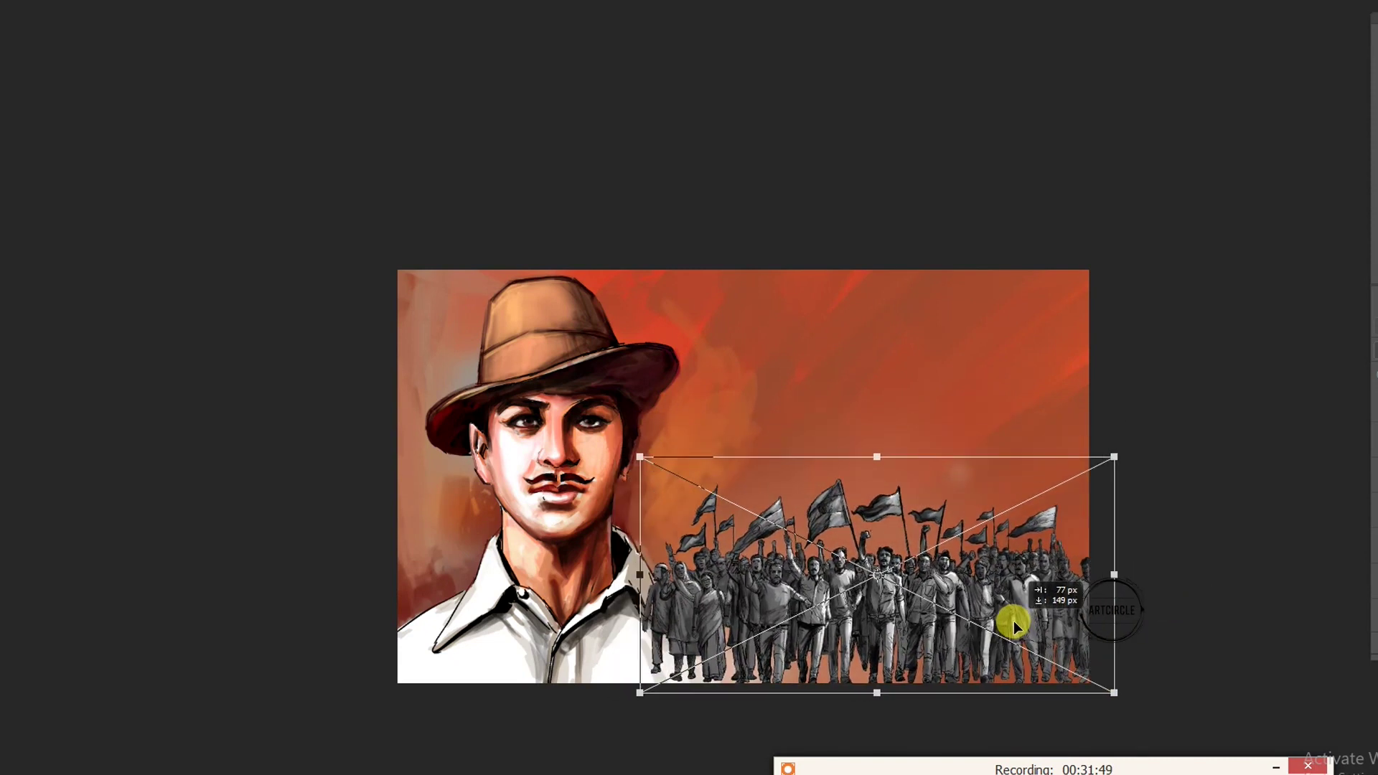
pyautogui.moveTo(1114, 466); pyautogui.dragTo(1027, 507)
pyautogui.moveTo(963, 587); pyautogui.dragTo(1024, 584)
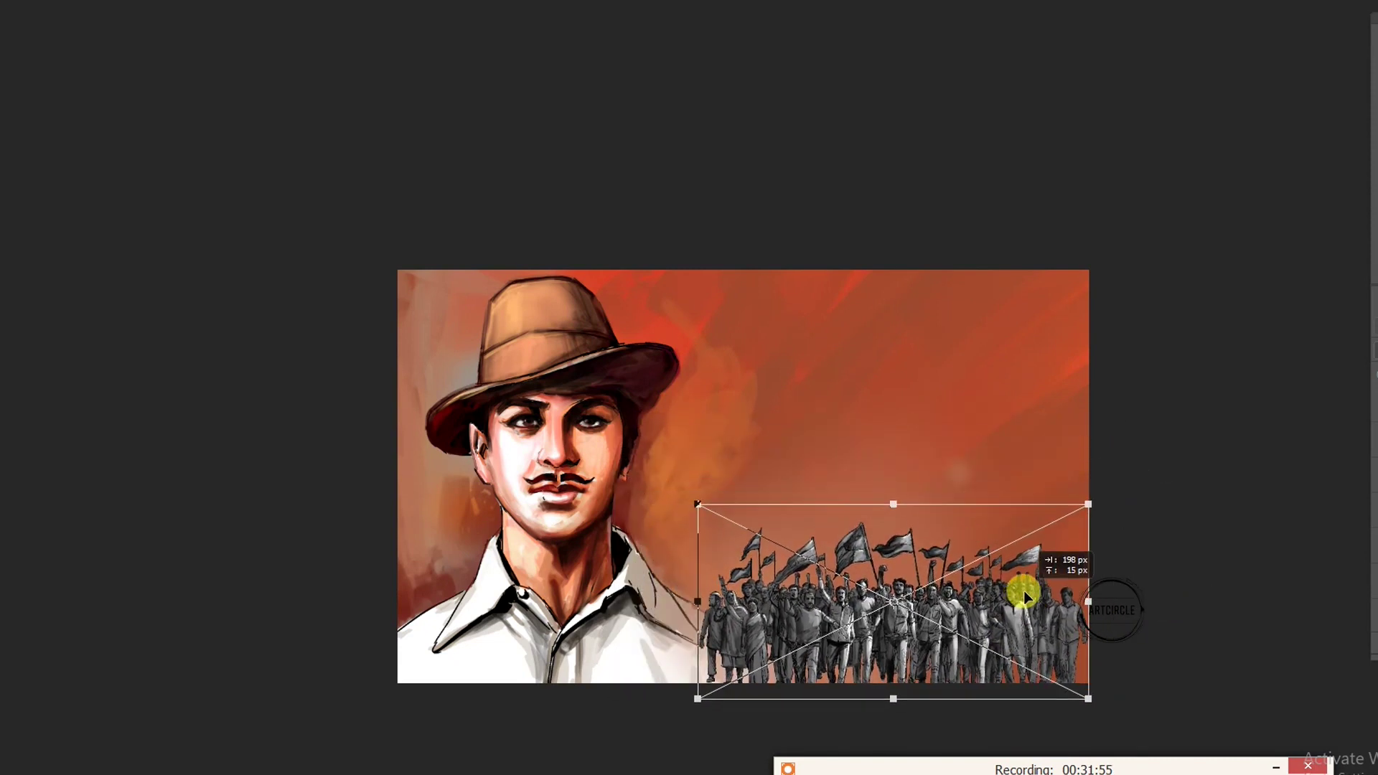
pyautogui.press('Return')
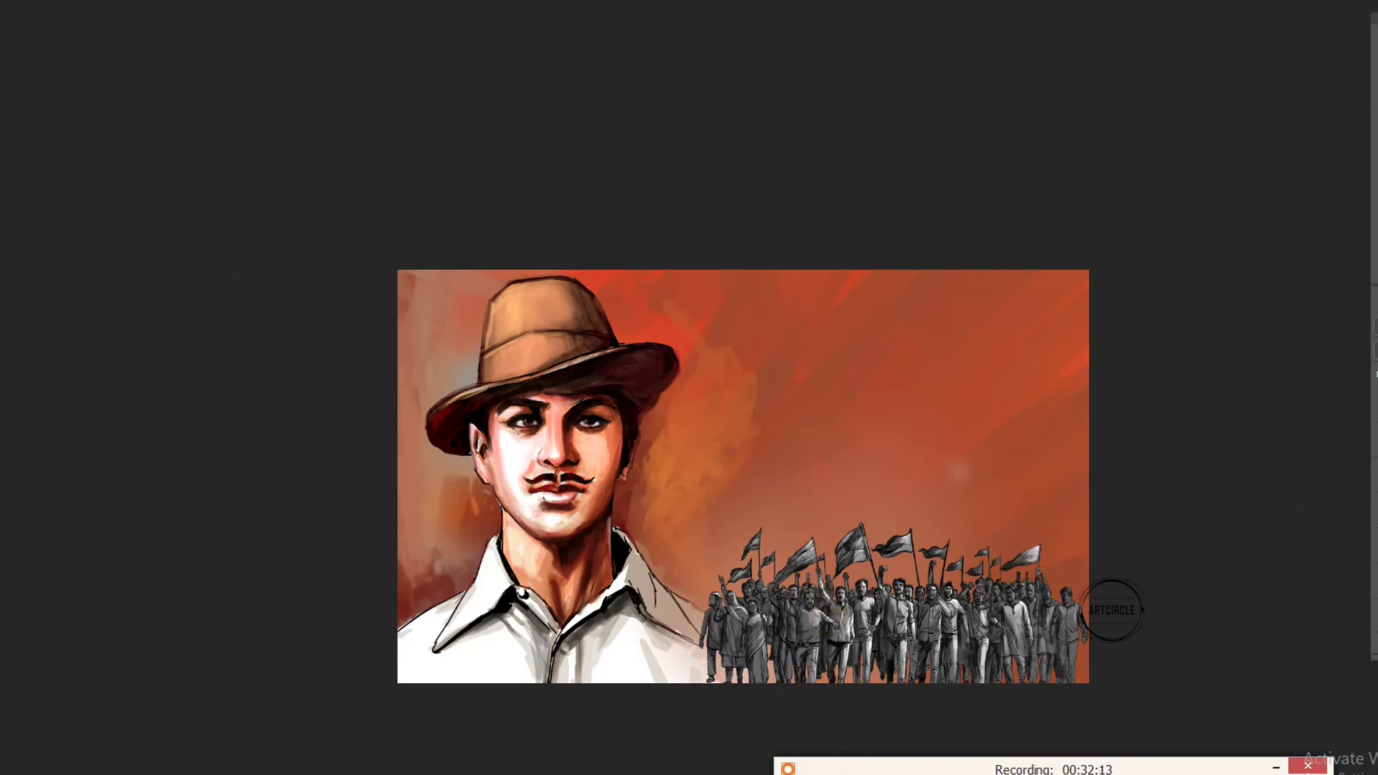
pyautogui.press('super')
pyautogui.press('super')
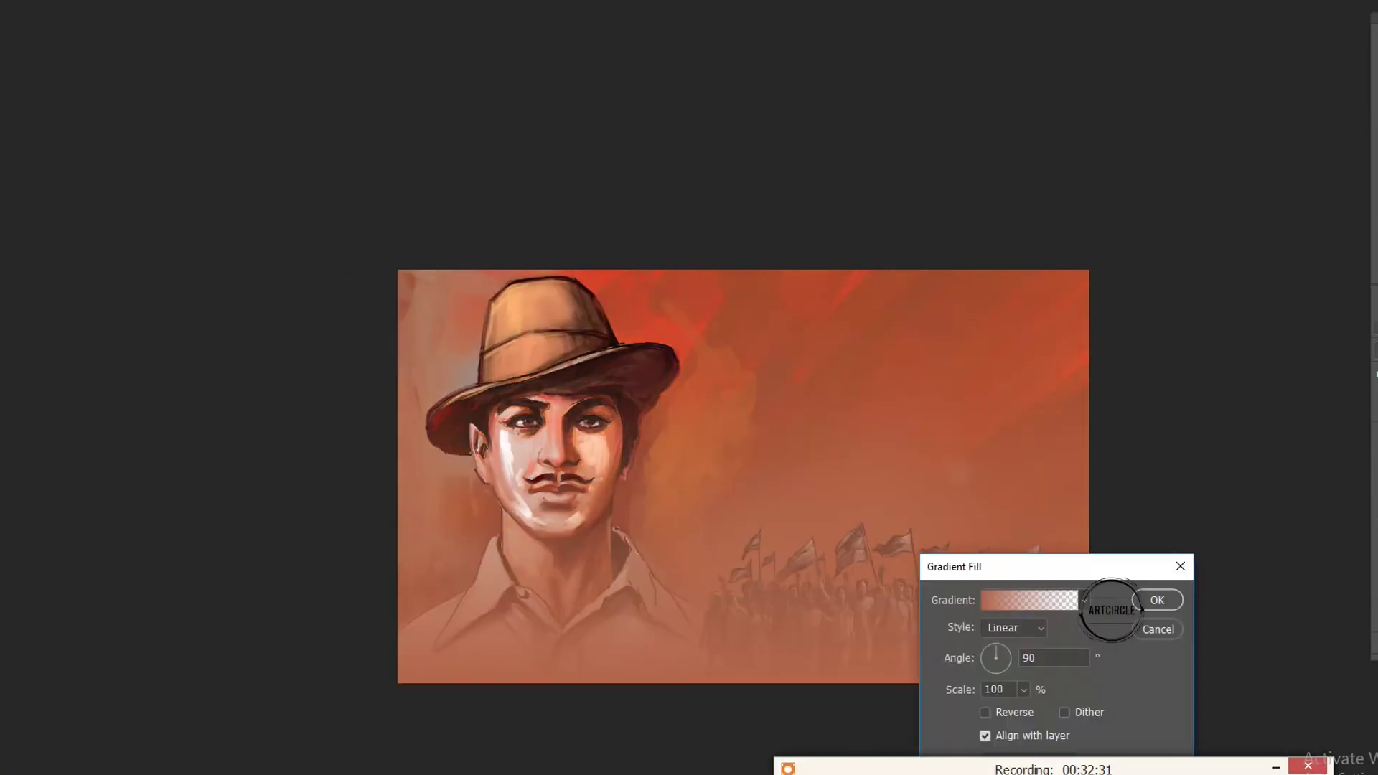
pyautogui.moveTo(1070, 566); pyautogui.dragTo(1263, 544)
# Cancel the Gradient Fill and add a Gradient Map with a warm orange preset
pyautogui.click(1344, 605)
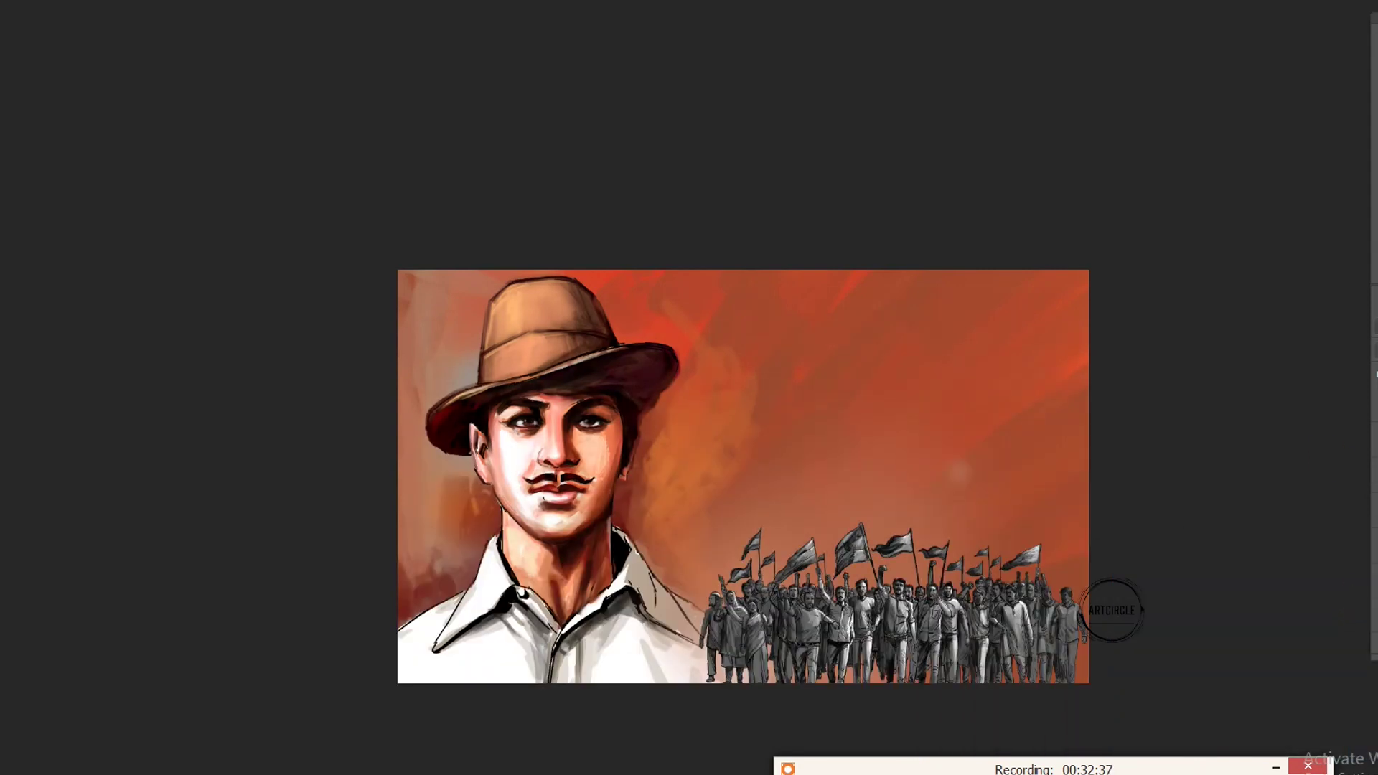
pyautogui.click(1223, 488)
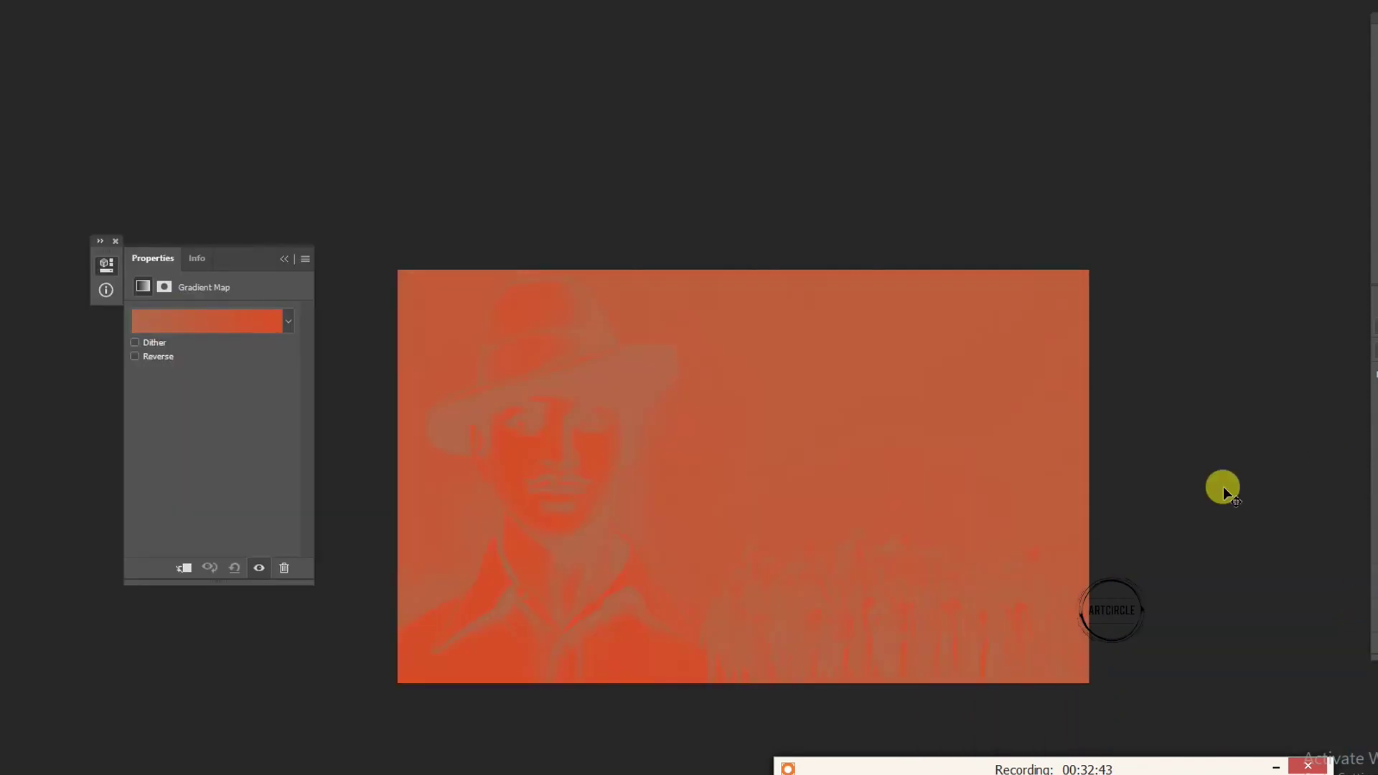
pyautogui.moveTo(237, 257); pyautogui.dragTo(1305, 412)
pyautogui.click(1274, 475)
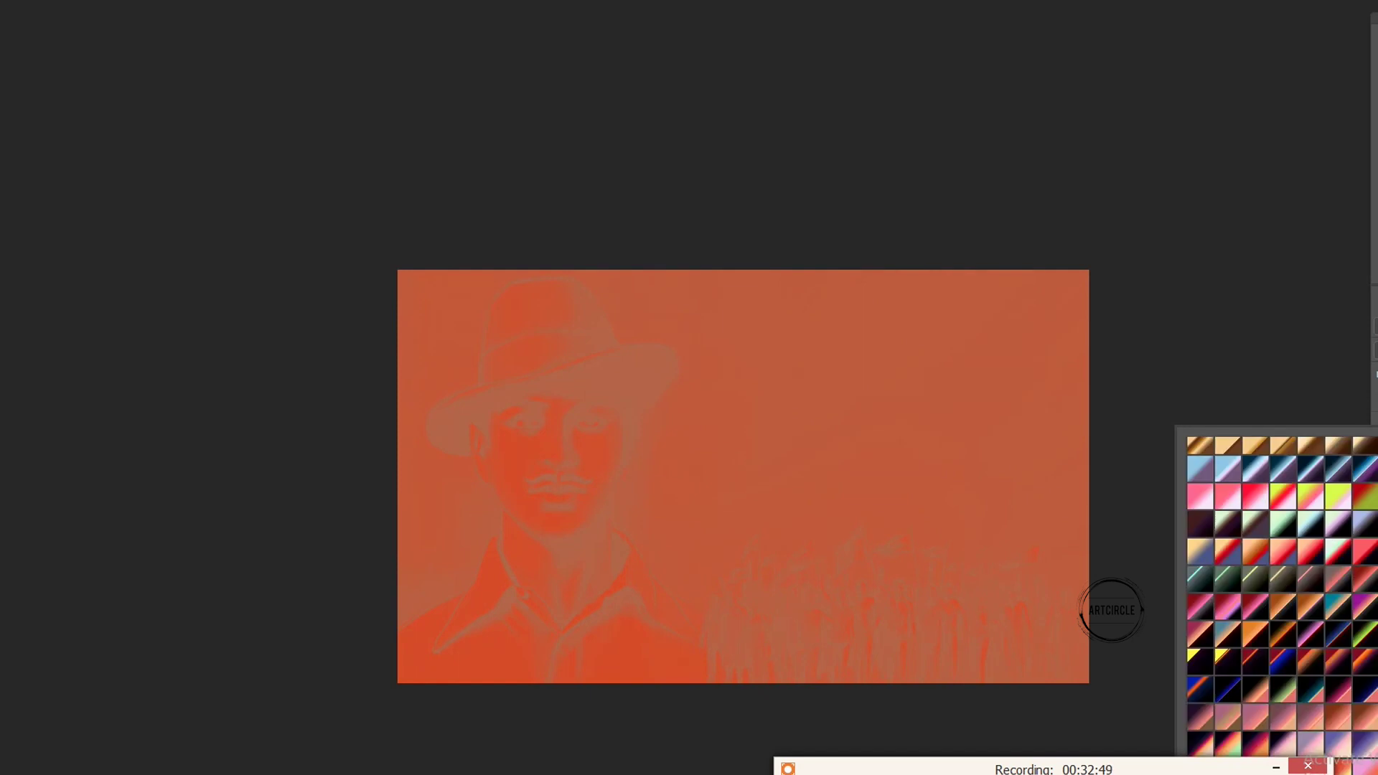
pyautogui.scroll(-5, 1344, 581)
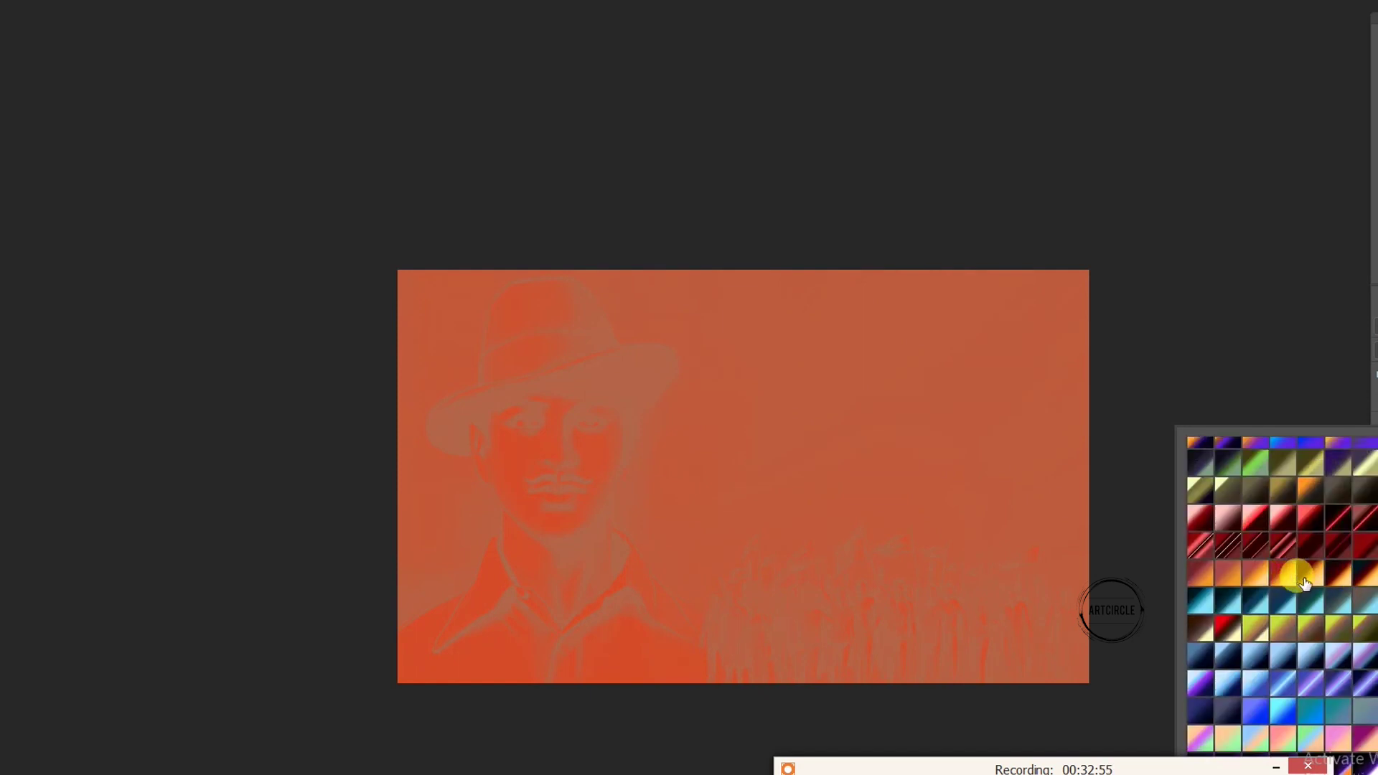
pyautogui.click(1293, 574)
pyautogui.click(1366, 399)
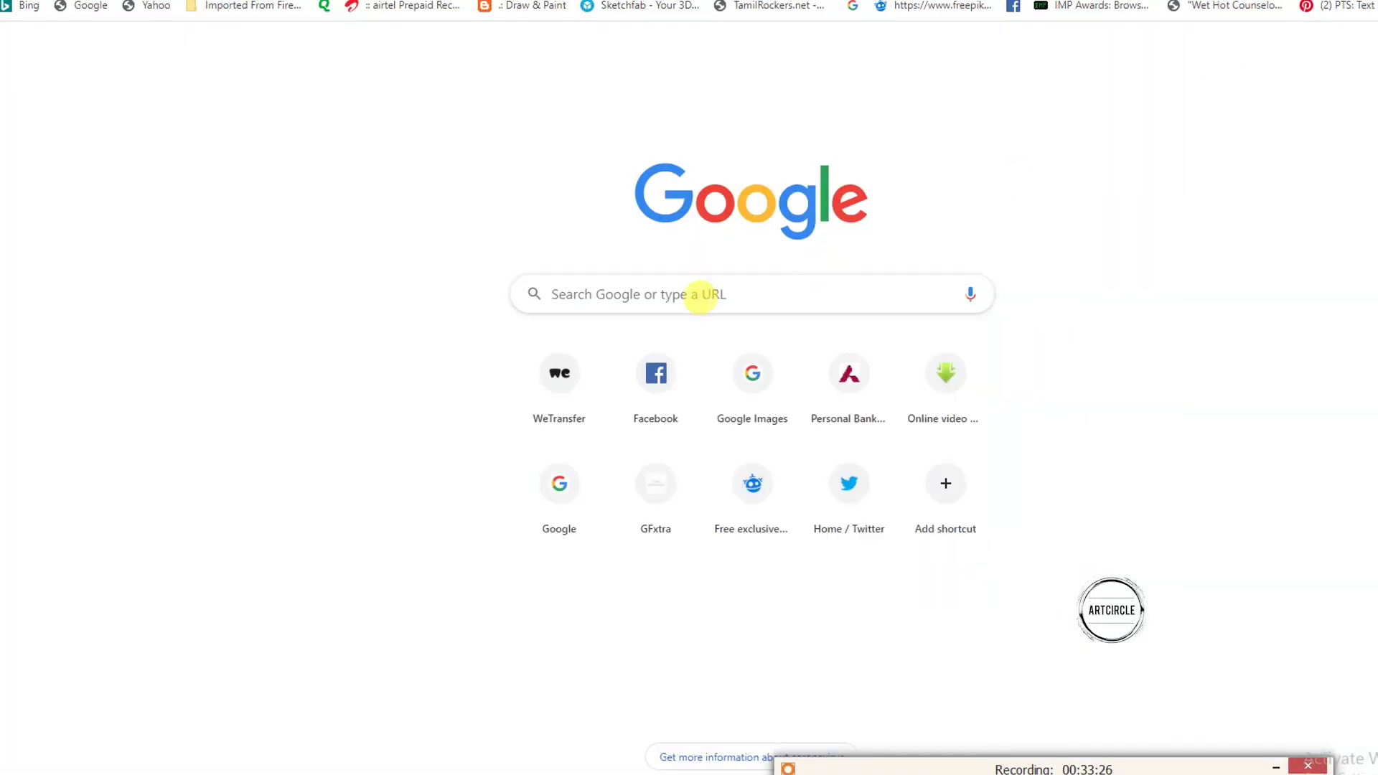
# Search Google for 'indian flag' and show the image results
pyautogui.click(701, 293)
pyautogui.write('indian ')
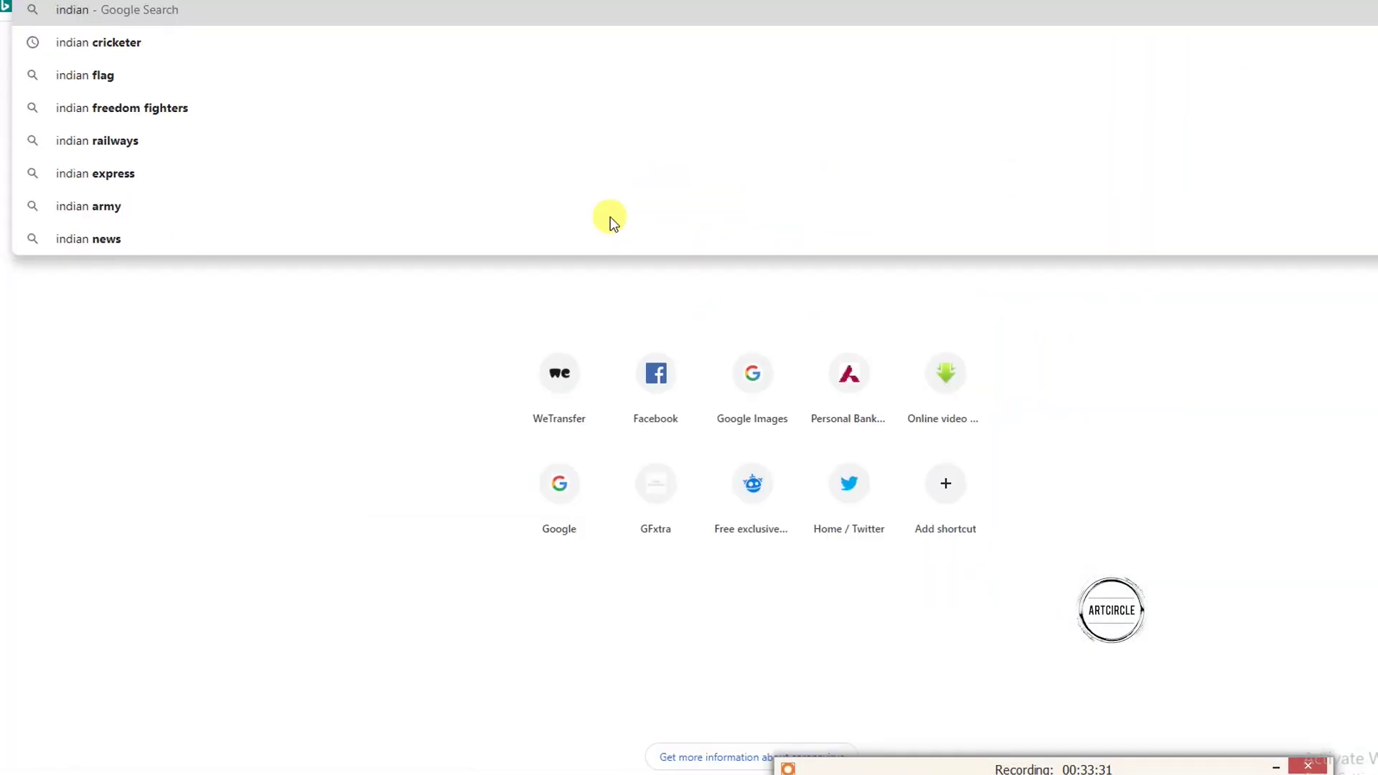
pyautogui.write('flag')
pyautogui.press('Return')
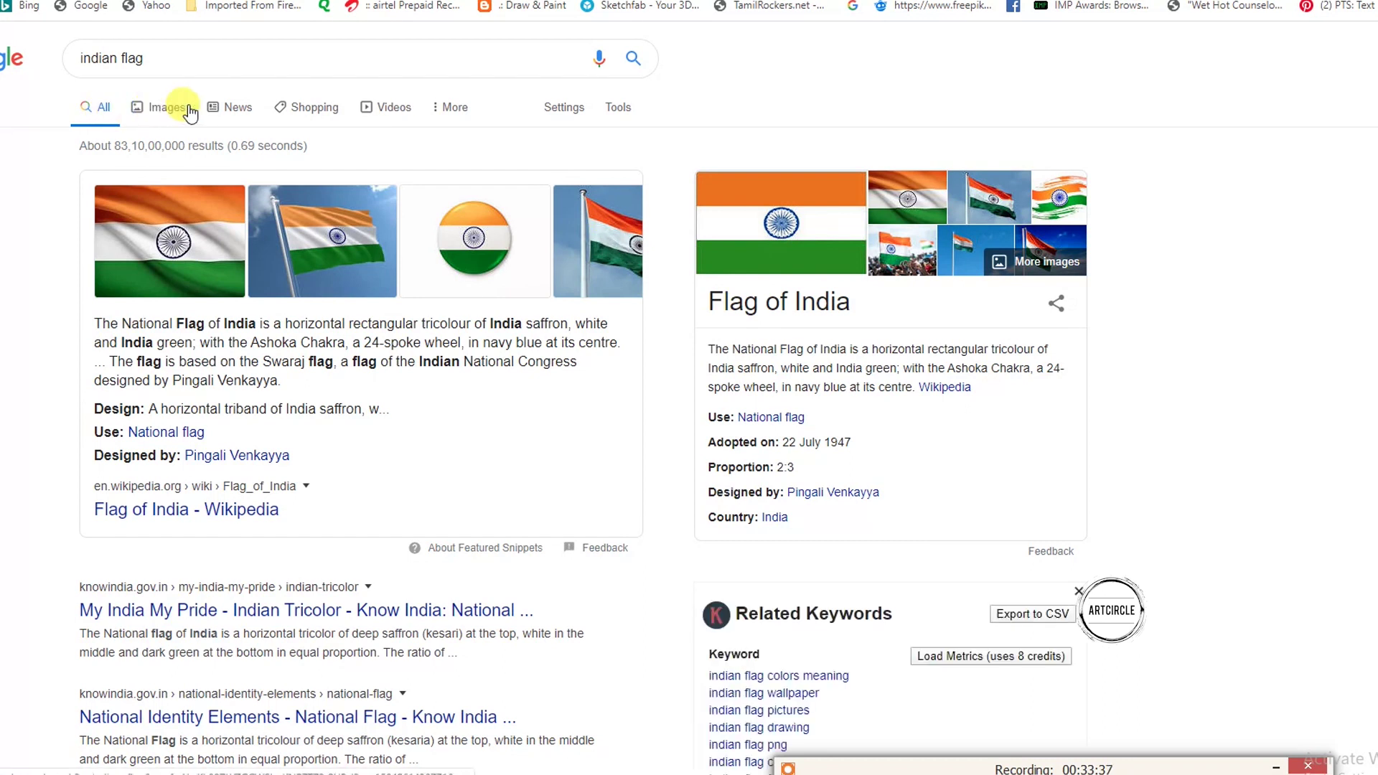
pyautogui.click(188, 109)
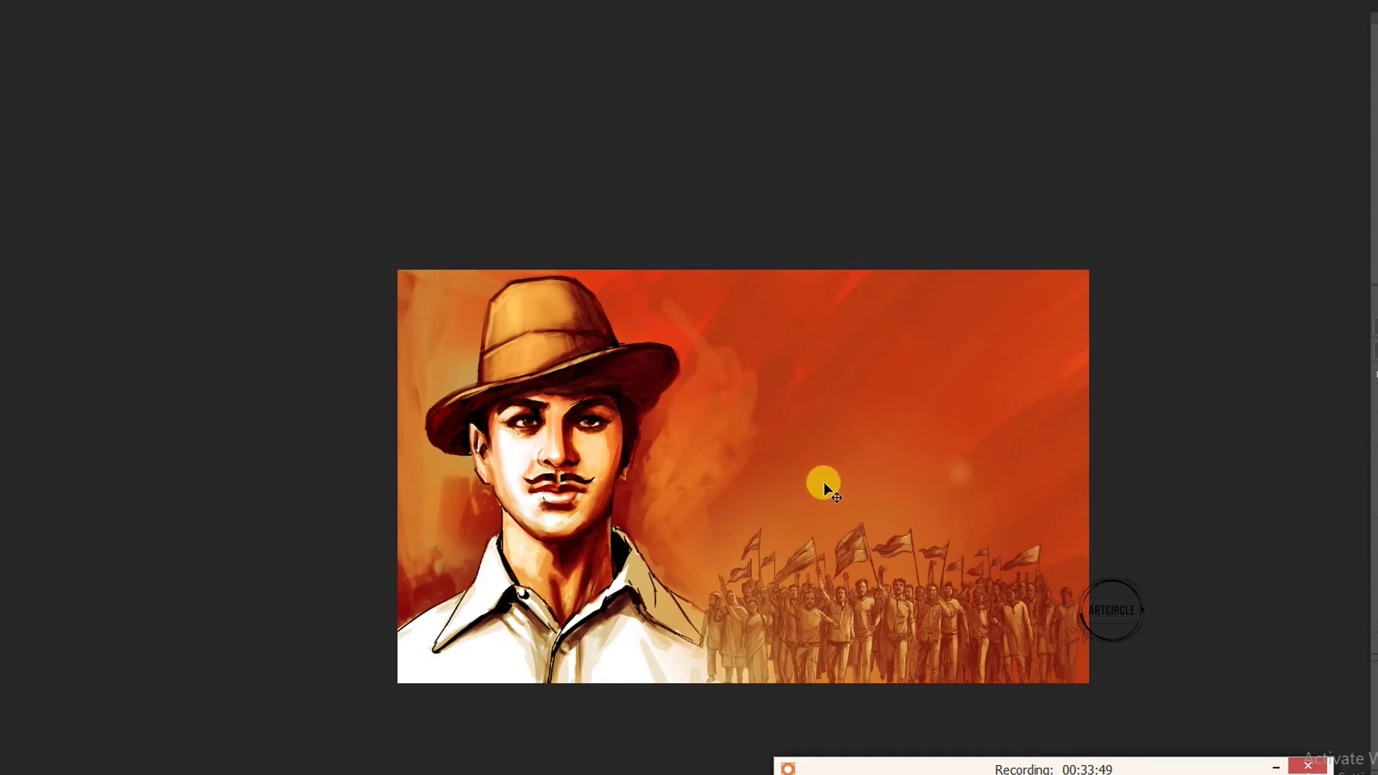
# Paste the copied Indian flag image into the painting
pyautogui.hotkey('ctrl', 'v')
pyautogui.scroll(2, 789, 441)
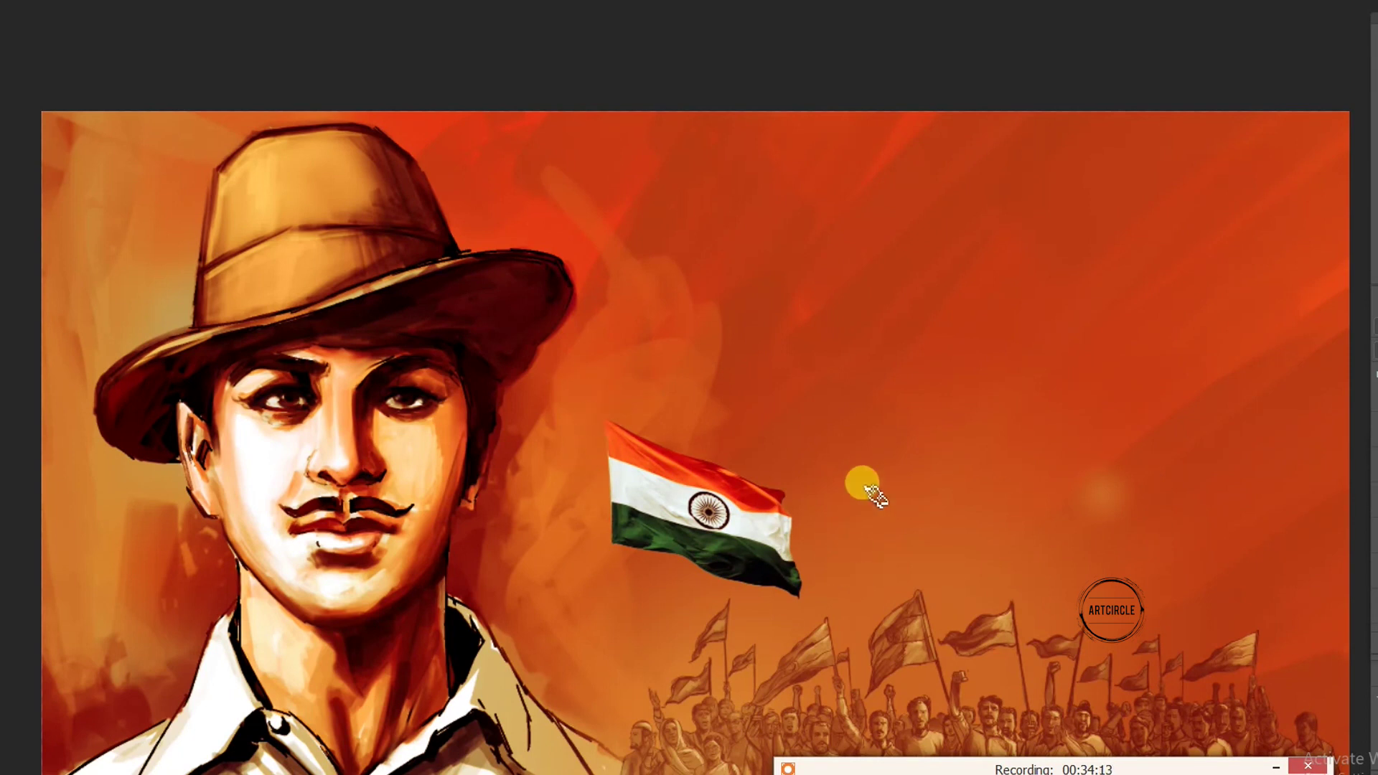
pyautogui.scroll(-1, 869, 455)
# Enlarge, tilt and position the flag above the crowd beside the portrait
pyautogui.hotkey('ctrl', 't')
pyautogui.moveTo(818, 422); pyautogui.dragTo(1031, 228)
pyautogui.moveTo(1033, 548); pyautogui.dragTo(1075, 580)
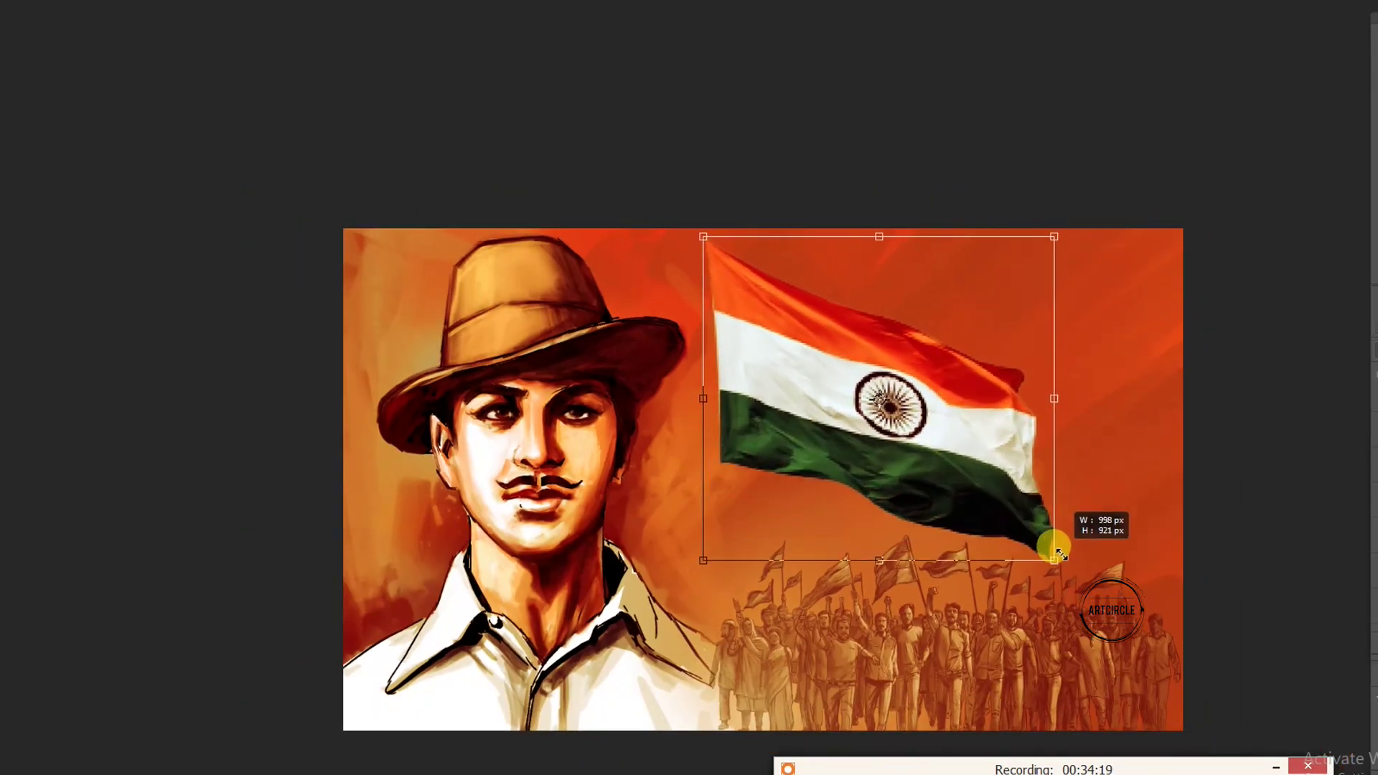
pyautogui.moveTo(1010, 529); pyautogui.dragTo(1035, 545)
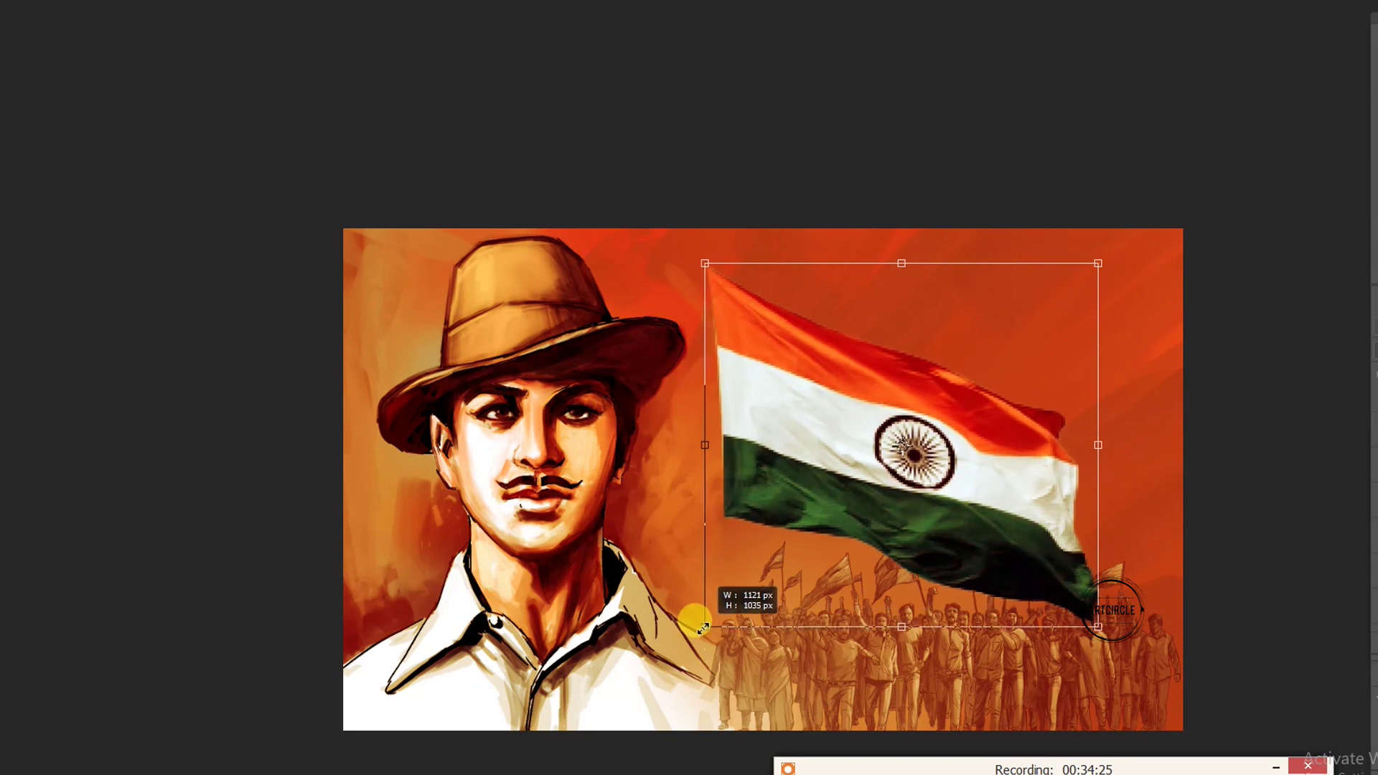
pyautogui.moveTo(725, 607); pyautogui.dragTo(700, 617)
pyautogui.moveTo(1002, 580); pyautogui.dragTo(984, 556)
pyautogui.moveTo(1132, 632); pyautogui.dragTo(1146, 541)
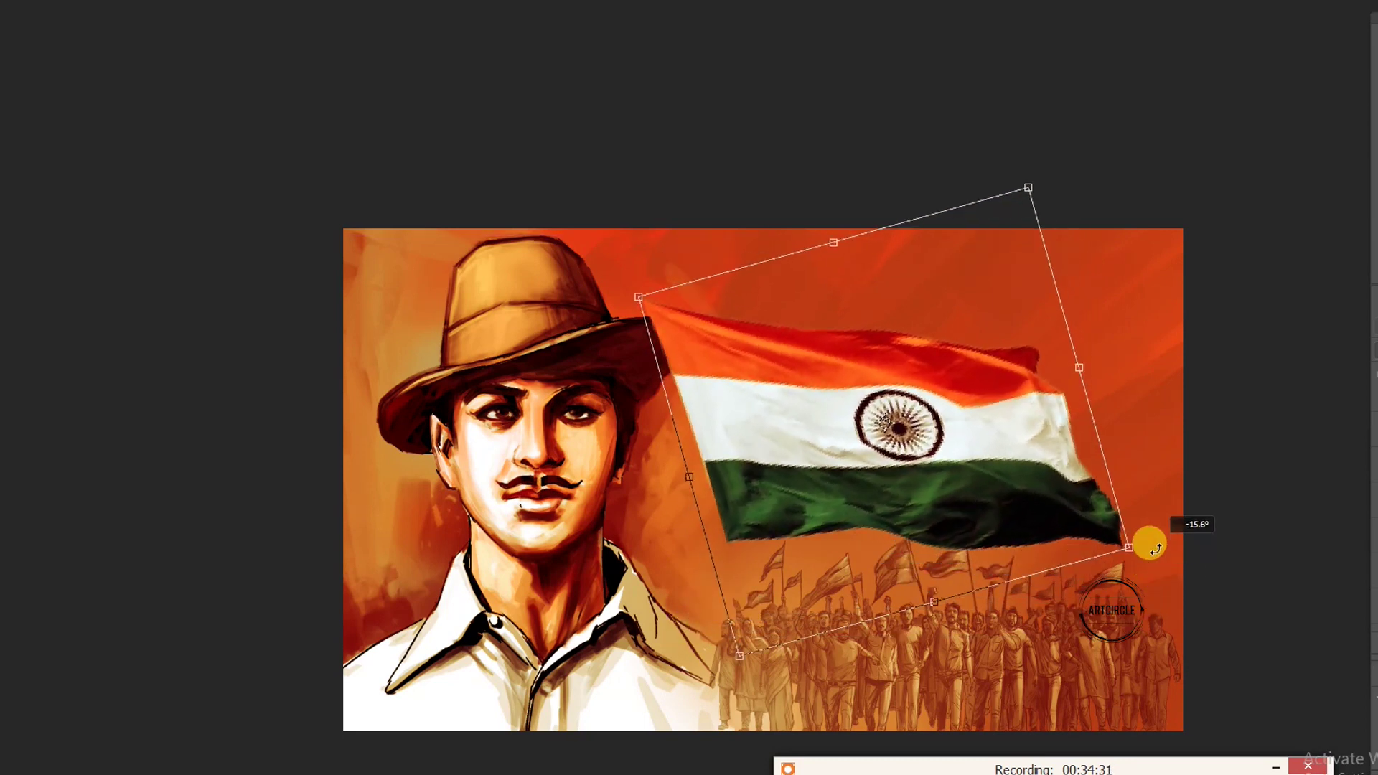
pyautogui.moveTo(1004, 459); pyautogui.dragTo(968, 424)
pyautogui.press('Return')
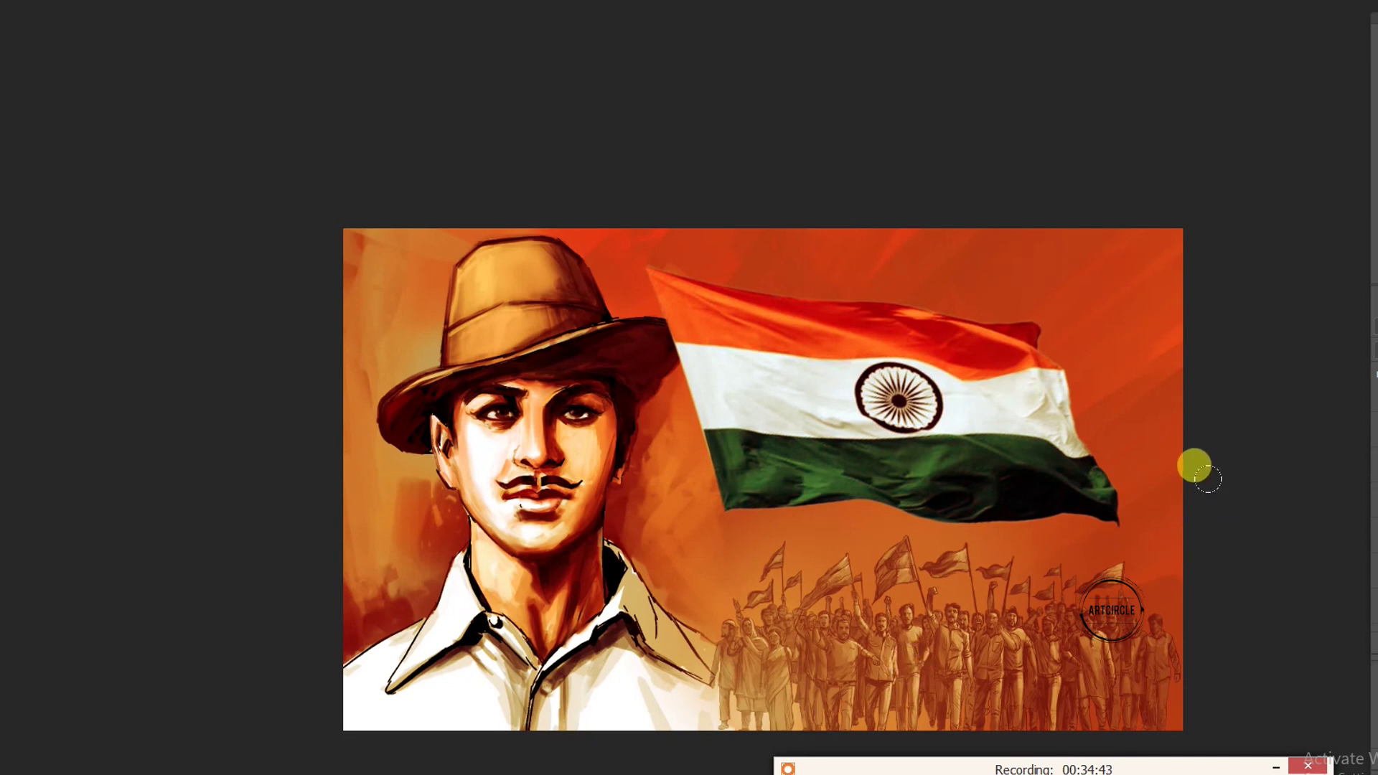
# Soften the flag's left, top red and bottom green edges with a soft round brush
pyautogui.click(60, 3)
pyautogui.doubleClick(139, 423)
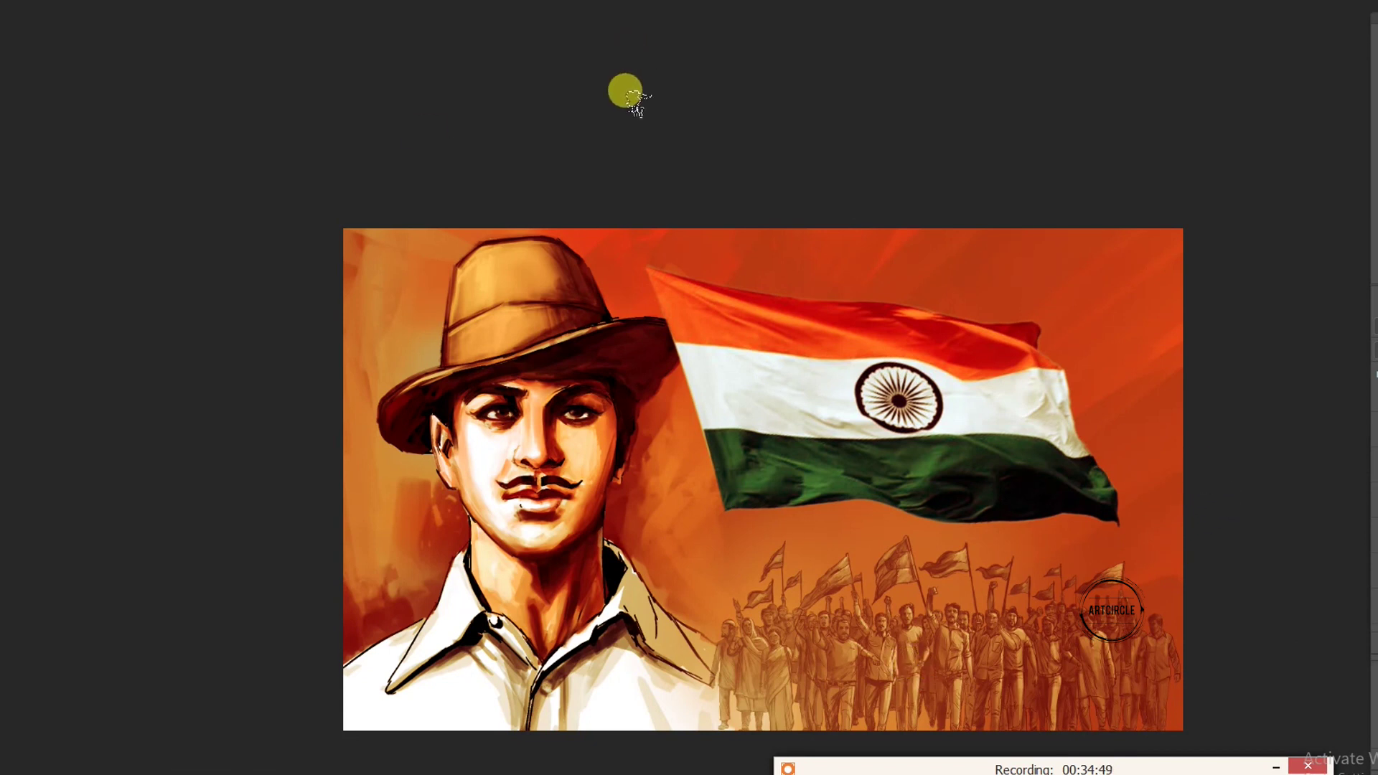
pyautogui.moveTo(668, 279)
pyautogui.mouseDown()
pyautogui.moveTo(634, 446)
pyautogui.moveTo(682, 480)
pyautogui.moveTo(1059, 511)
pyautogui.moveTo(1105, 402)
pyautogui.mouseUp()
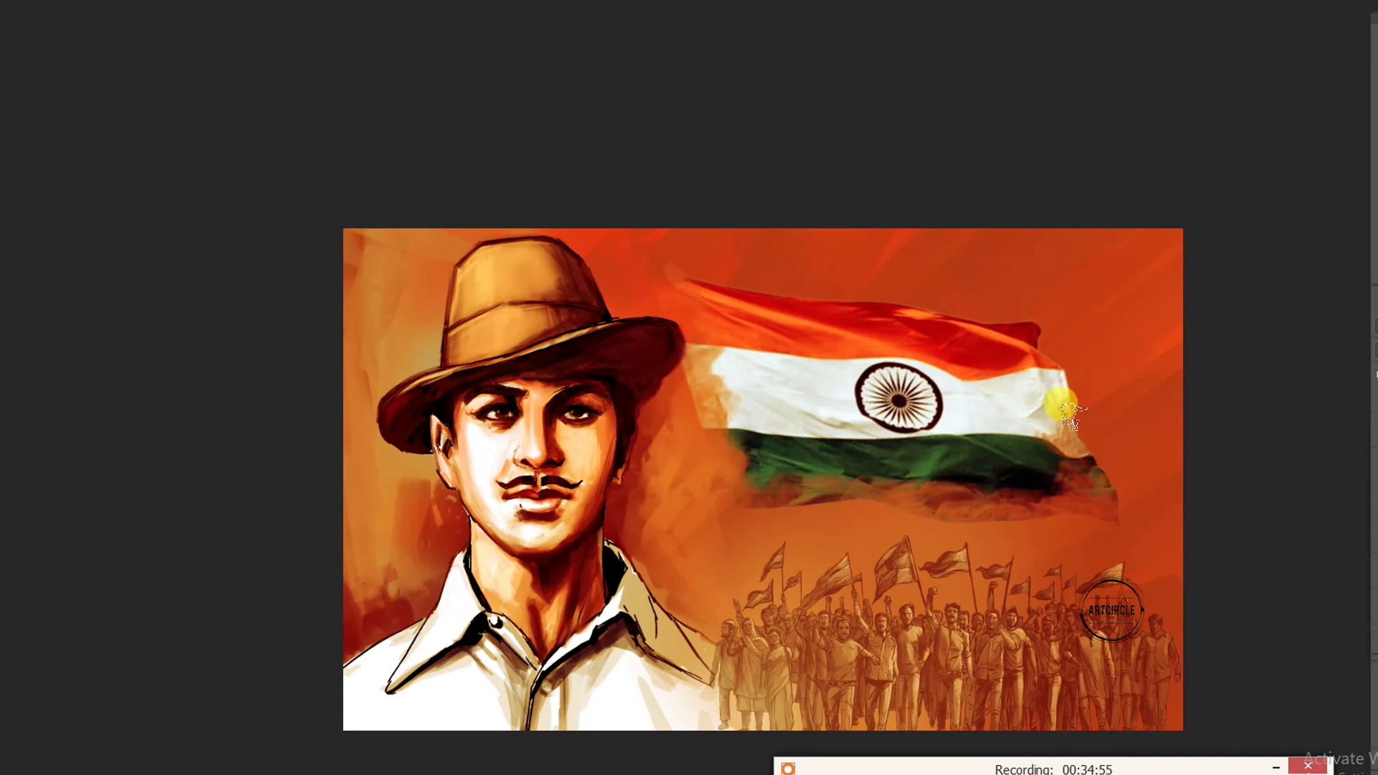
pyautogui.moveTo(849, 271); pyautogui.dragTo(1061, 299)
pyautogui.moveTo(1042, 486); pyautogui.dragTo(1079, 474)
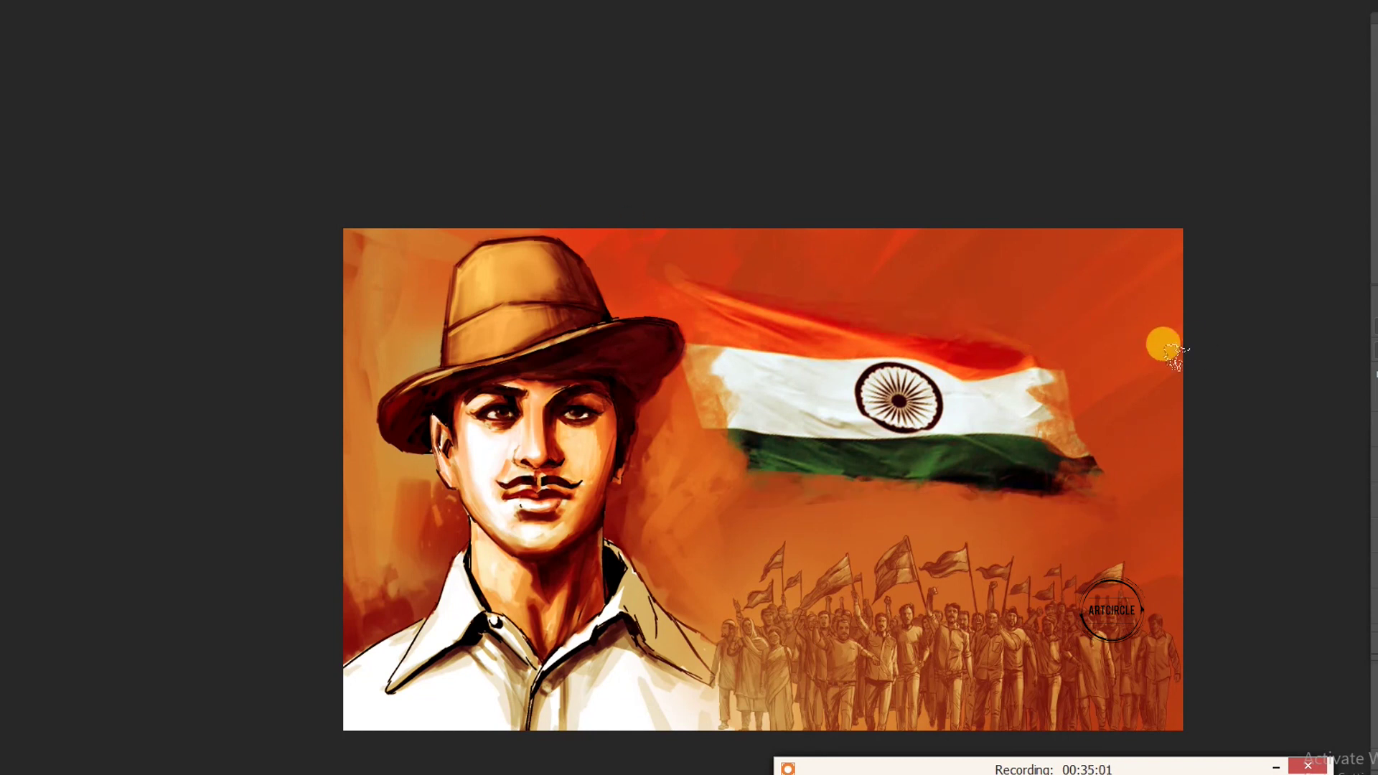
# Enlarge and reposition the flag once more
pyautogui.hotkey('ctrl', 't')
pyautogui.moveTo(651, 515)
pyautogui.mouseDown()
pyautogui.moveTo(995, 436)
pyautogui.moveTo(1155, 348)
pyautogui.moveTo(1144, 353)
pyautogui.mouseUp()
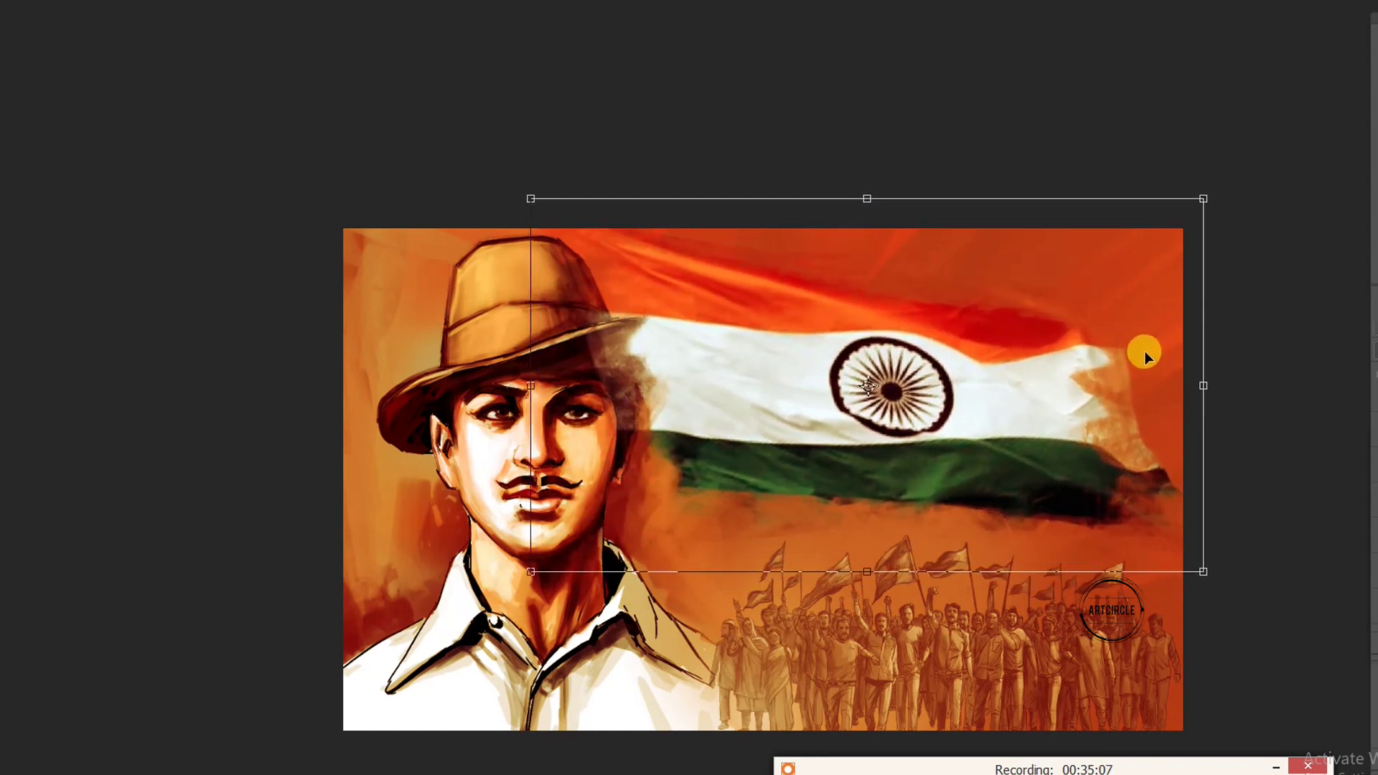
pyautogui.press('Return')
# Fade the flag layer to 70% then 60% opacity, blending edges by the hat and green stripe
pyautogui.press('7')
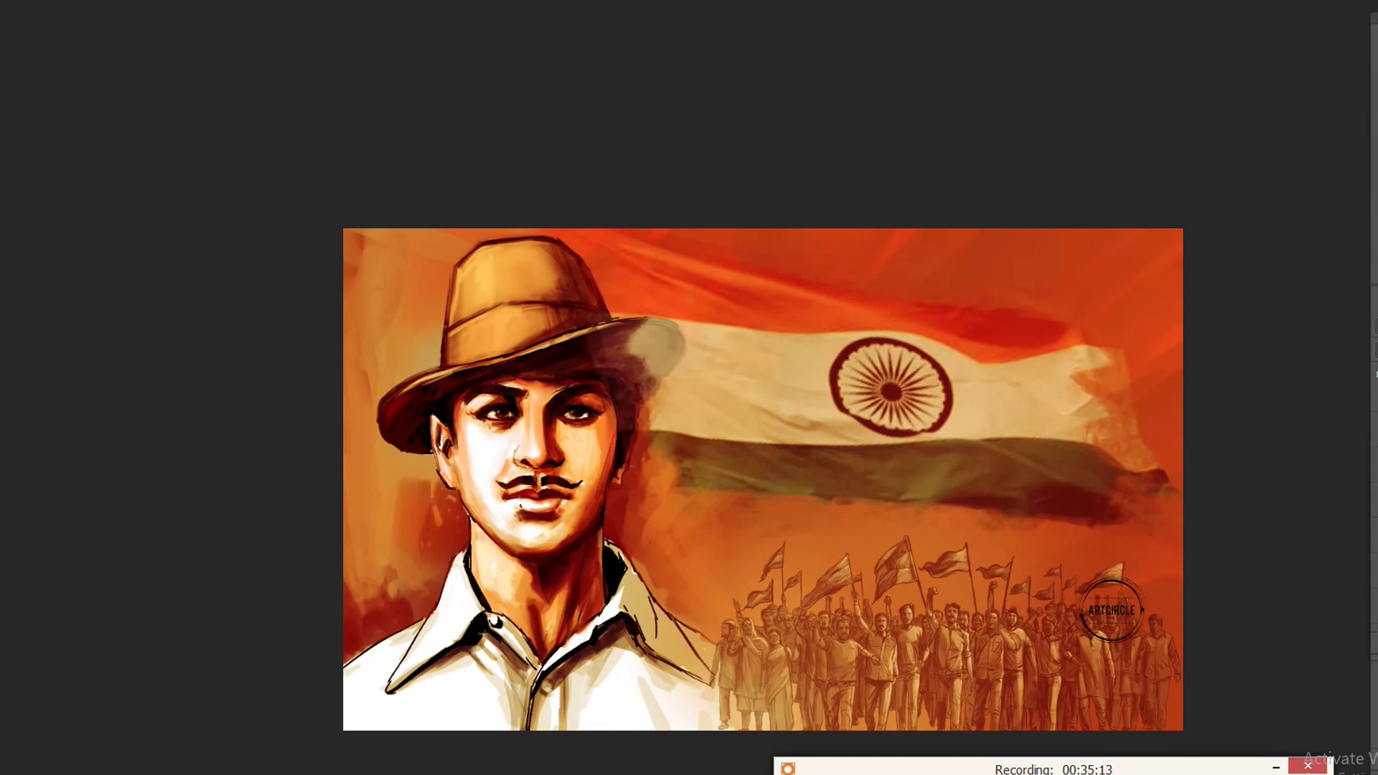
pyautogui.moveTo(694, 341)
pyautogui.mouseDown()
pyautogui.moveTo(615, 548)
pyautogui.moveTo(1062, 581)
pyautogui.mouseUp()
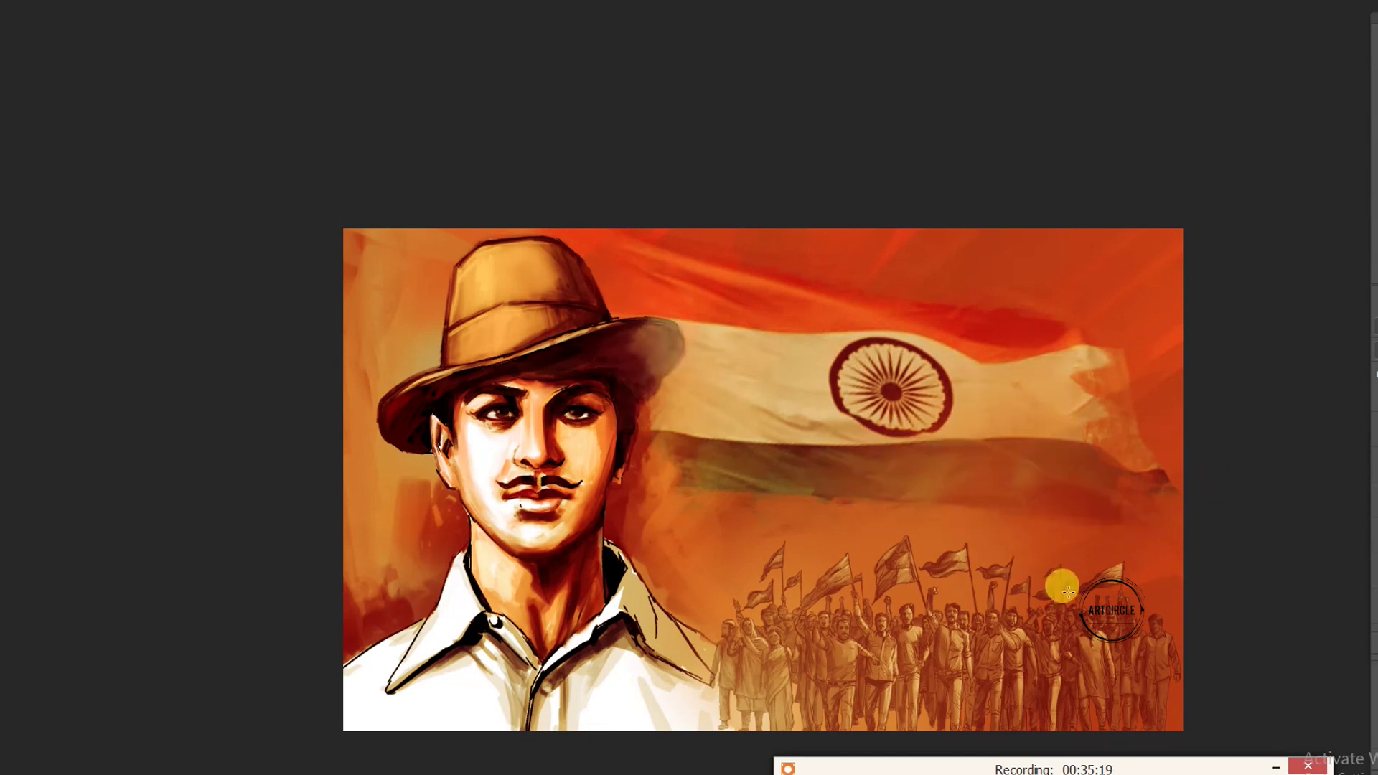
pyautogui.moveTo(852, 495); pyautogui.dragTo(1079, 446)
pyautogui.press('6')
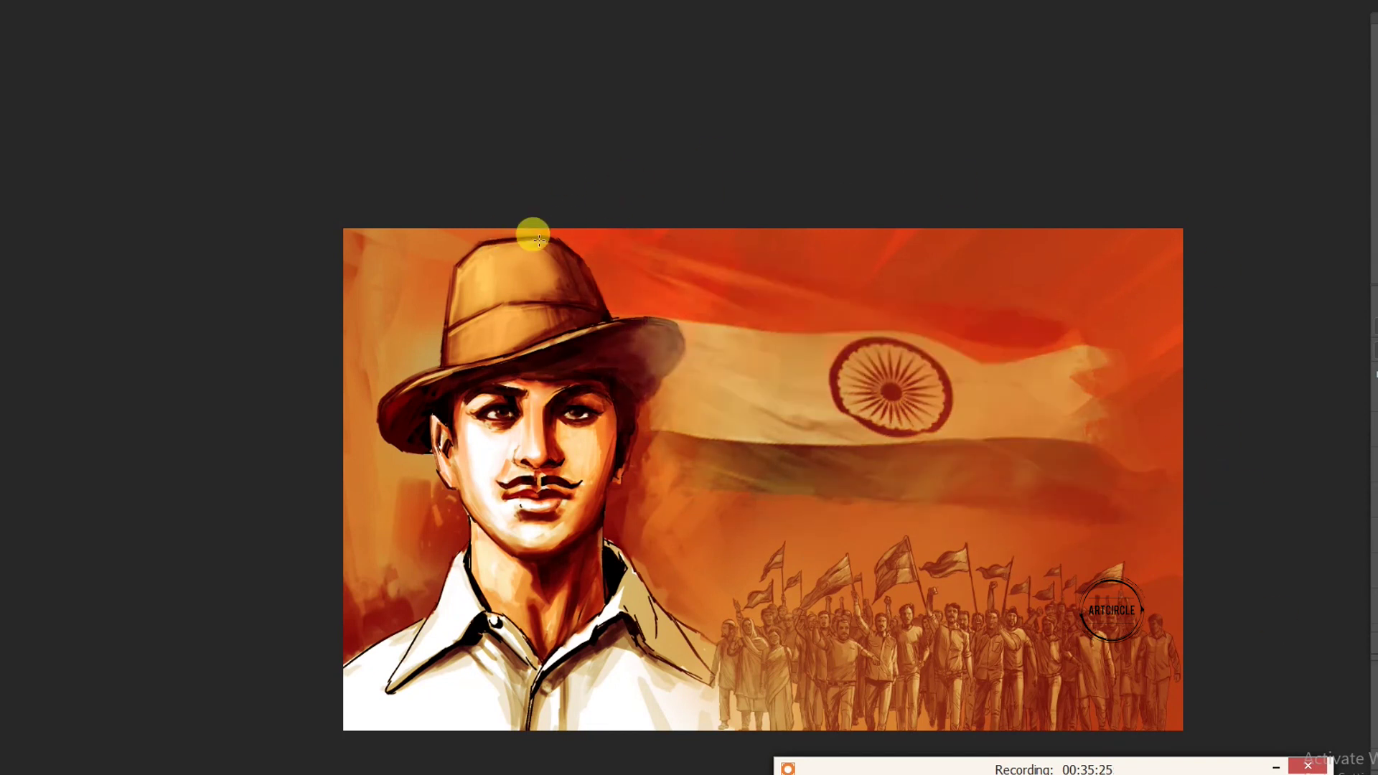
pyautogui.moveTo(645, 402); pyautogui.dragTo(682, 315)
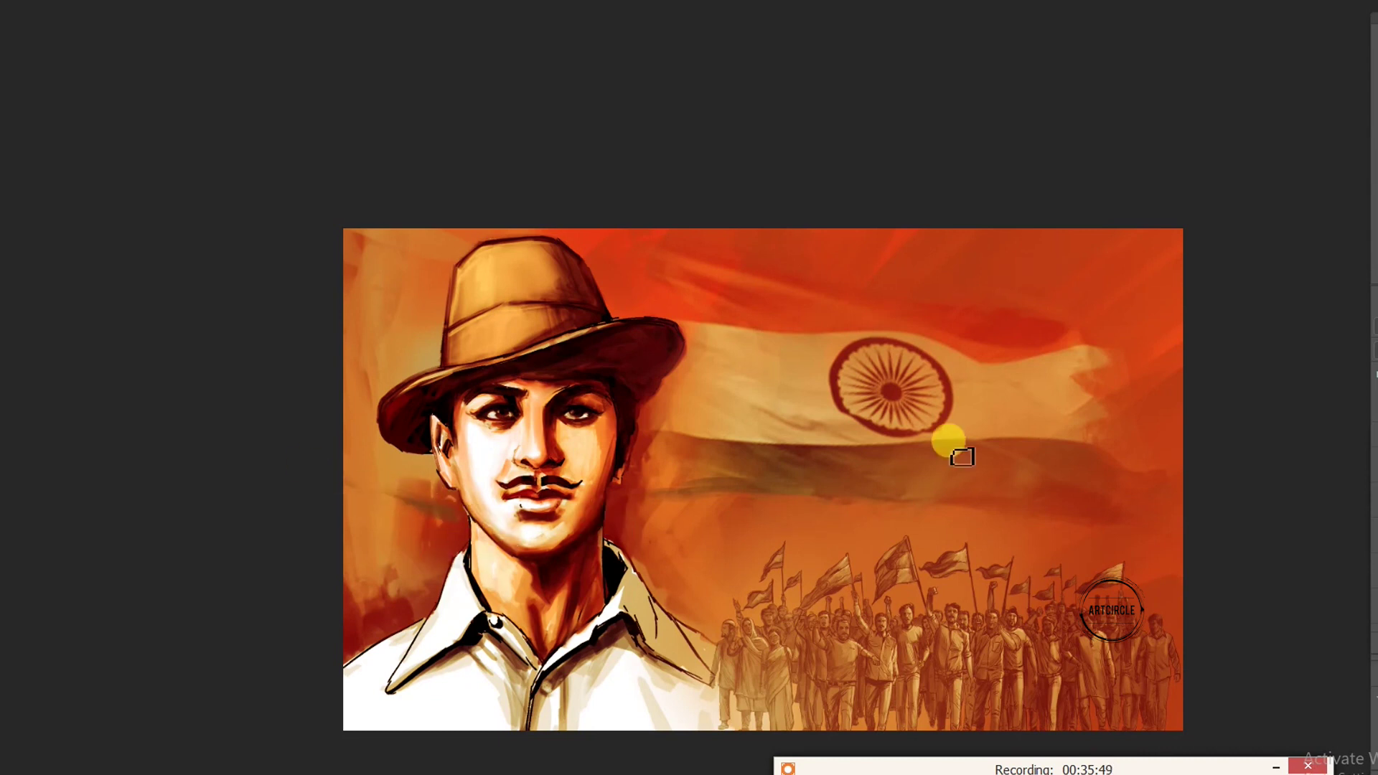
# Paint teal streaks beside the cheek, along the flag's green band and left of the hat
pyautogui.moveTo(717, 502); pyautogui.dragTo(617, 506)
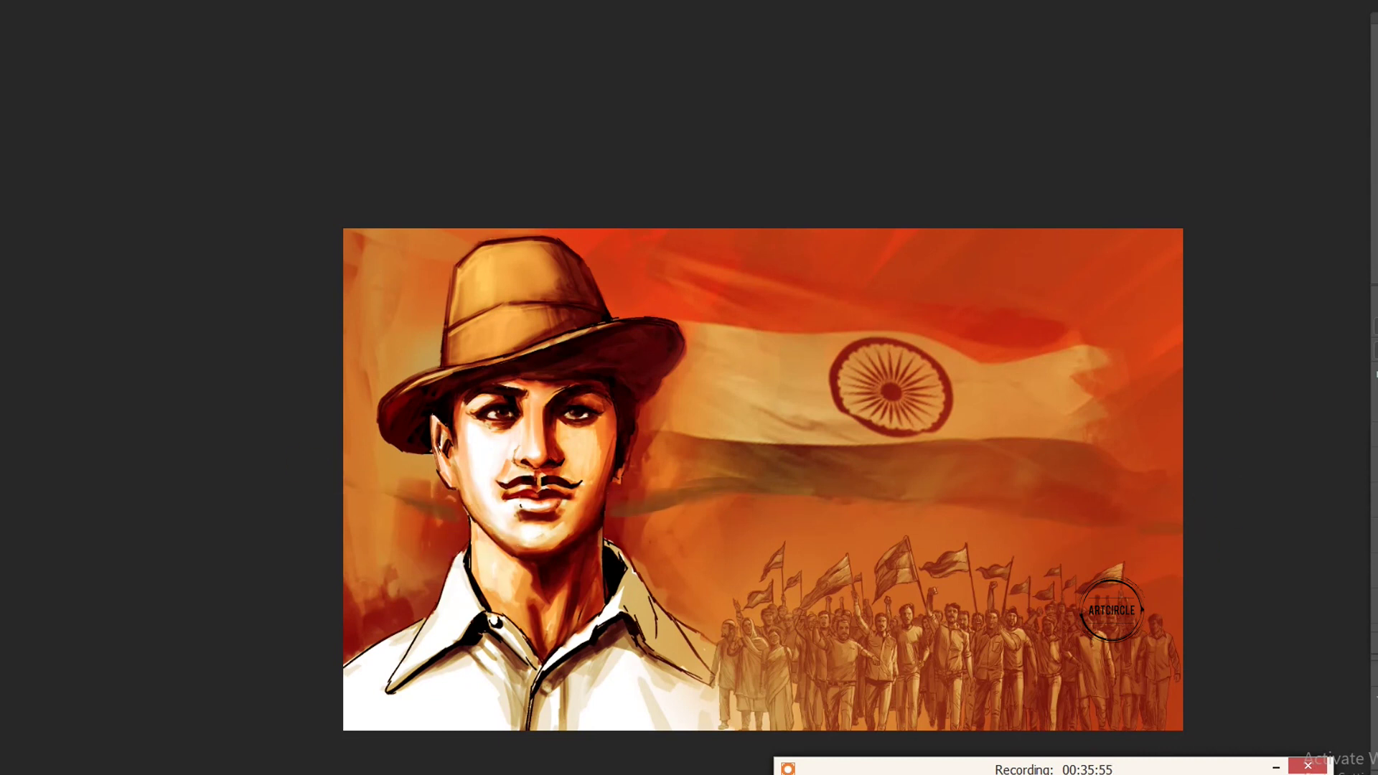
pyautogui.moveTo(1176, 522)
pyautogui.mouseDown()
pyautogui.moveTo(1138, 529)
pyautogui.moveTo(999, 458)
pyautogui.moveTo(729, 461)
pyautogui.mouseUp()
pyautogui.moveTo(489, 457)
pyautogui.mouseDown()
pyautogui.moveTo(343, 394)
pyautogui.moveTo(370, 366)
pyautogui.moveTo(336, 413)
pyautogui.moveTo(386, 472)
pyautogui.moveTo(334, 482)
pyautogui.mouseUp()
pyautogui.keyDown('alt'); pyautogui.click(628, 503); pyautogui.keyUp('alt')
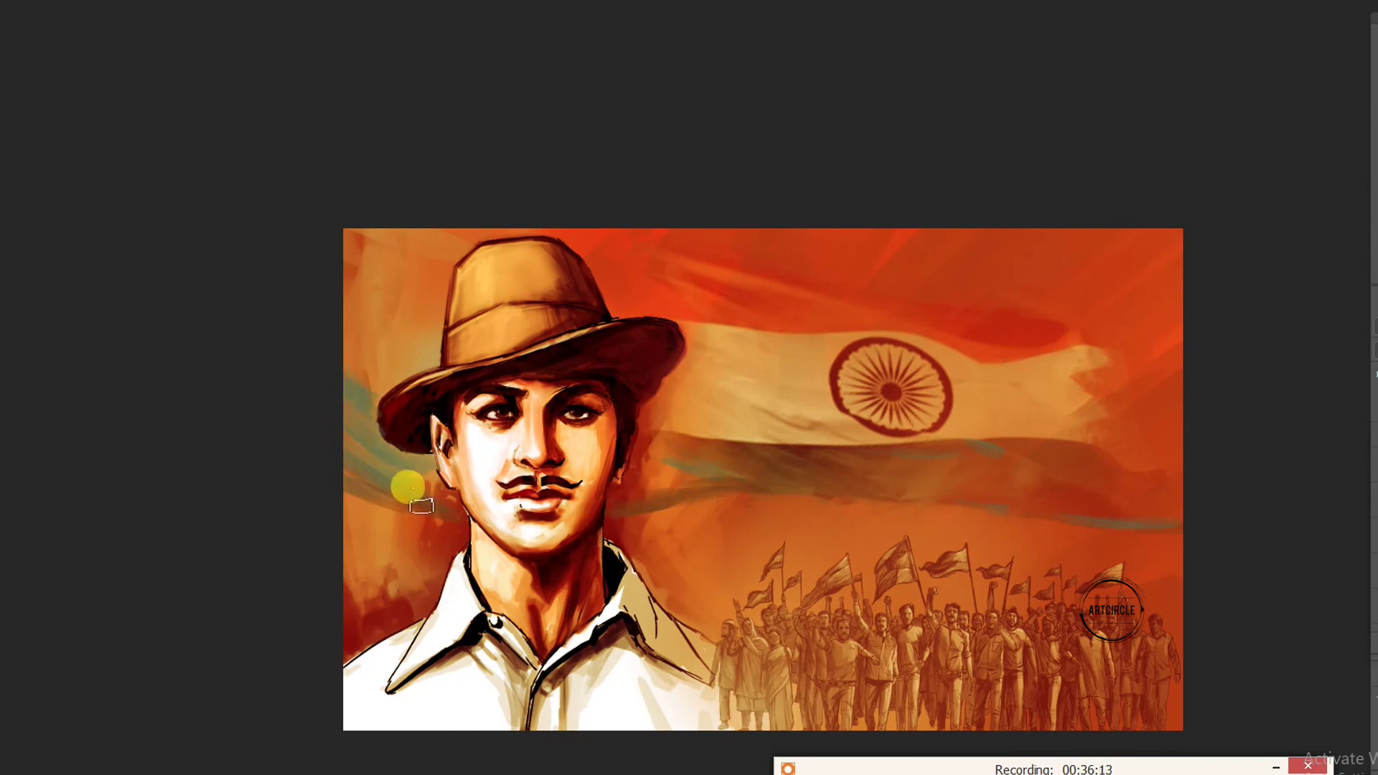
# Paint a bright white stroke left of the hat and blend teal with orange beside the face
pyautogui.keyDown('alt'); pyautogui.click(480, 456); pyautogui.keyUp('alt')
pyautogui.moveTo(301, 266)
pyautogui.mouseDown()
pyautogui.moveTo(410, 327)
pyautogui.moveTo(308, 314)
pyautogui.mouseUp()
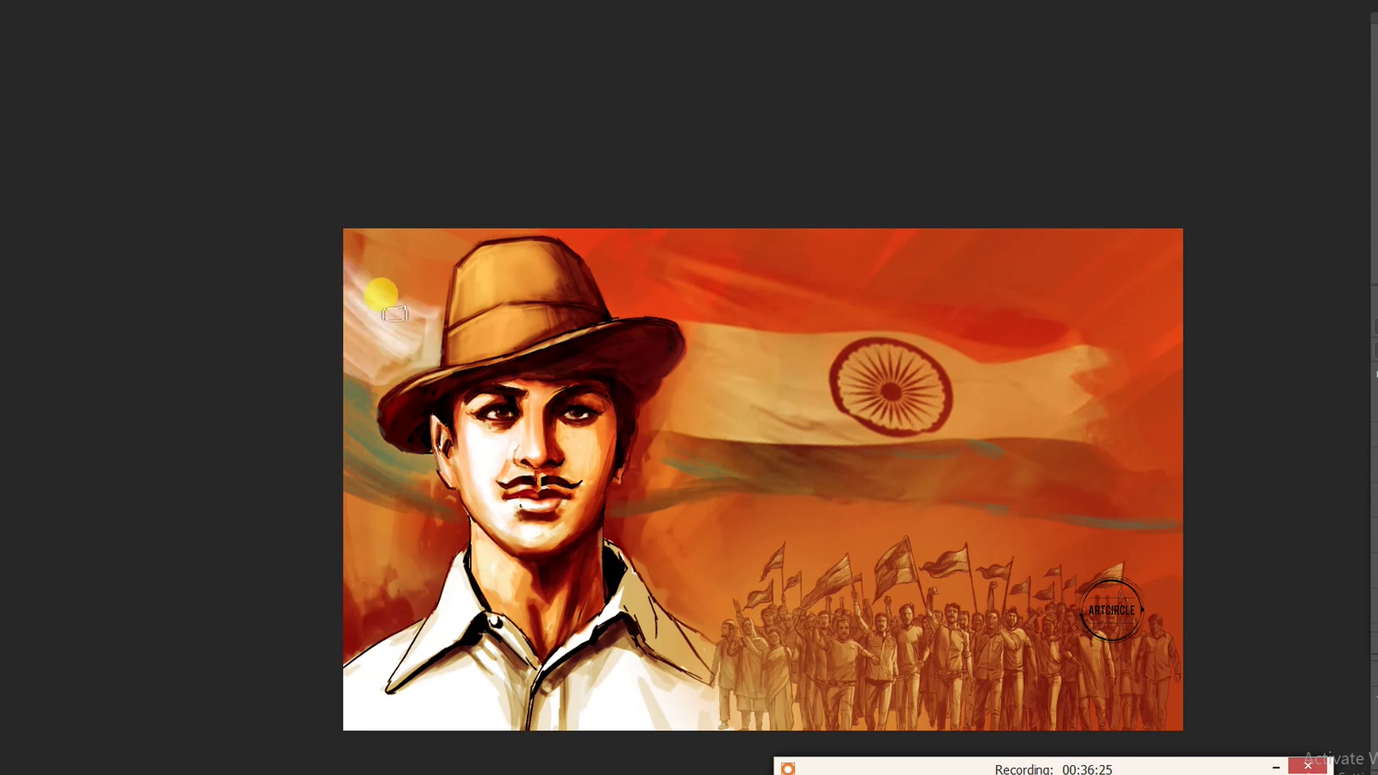
pyautogui.keyDown('alt'); pyautogui.click(399, 287); pyautogui.keyUp('alt')
pyautogui.moveTo(400, 287)
pyautogui.mouseDown()
pyautogui.moveTo(427, 307)
pyautogui.moveTo(383, 218)
pyautogui.mouseUp()
pyautogui.keyDown('alt'); pyautogui.click(712, 284); pyautogui.keyUp('alt')
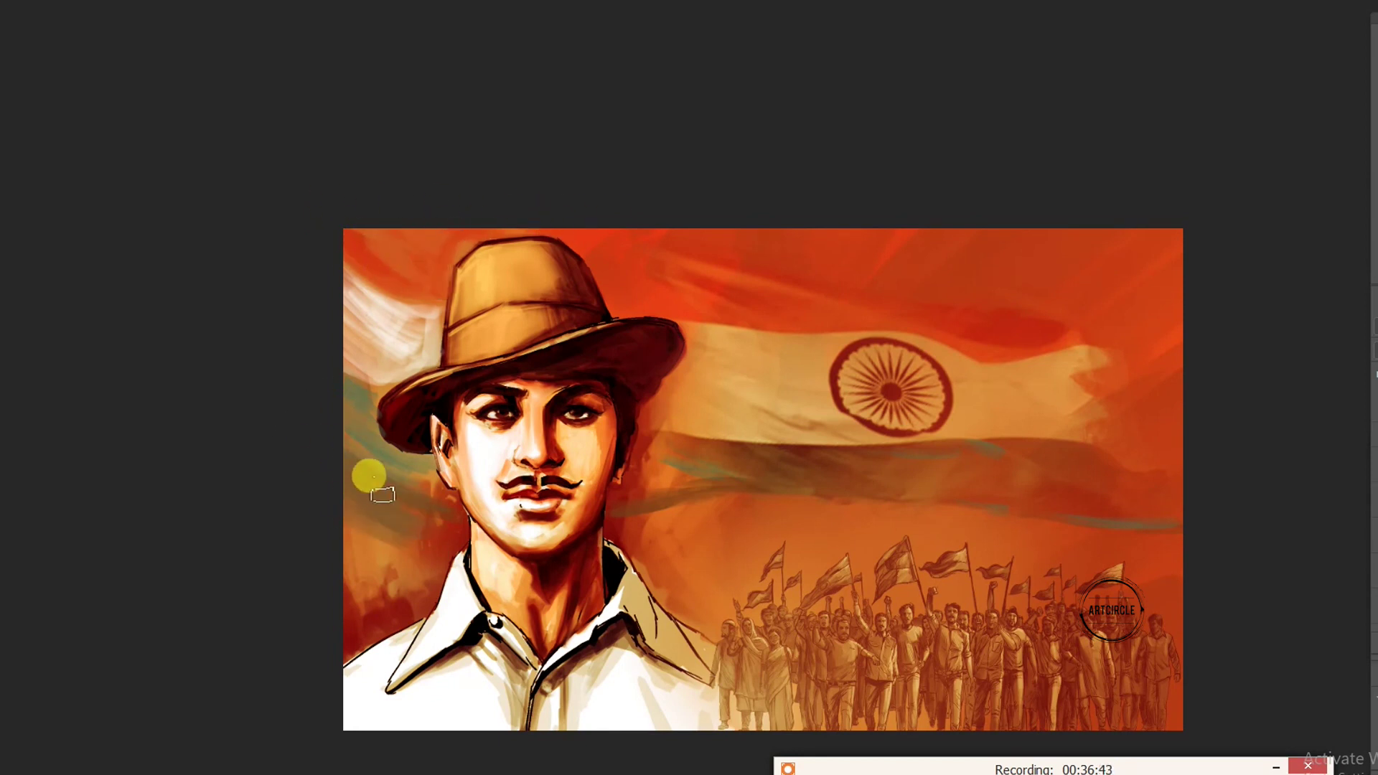
pyautogui.moveTo(370, 492); pyautogui.dragTo(384, 517)
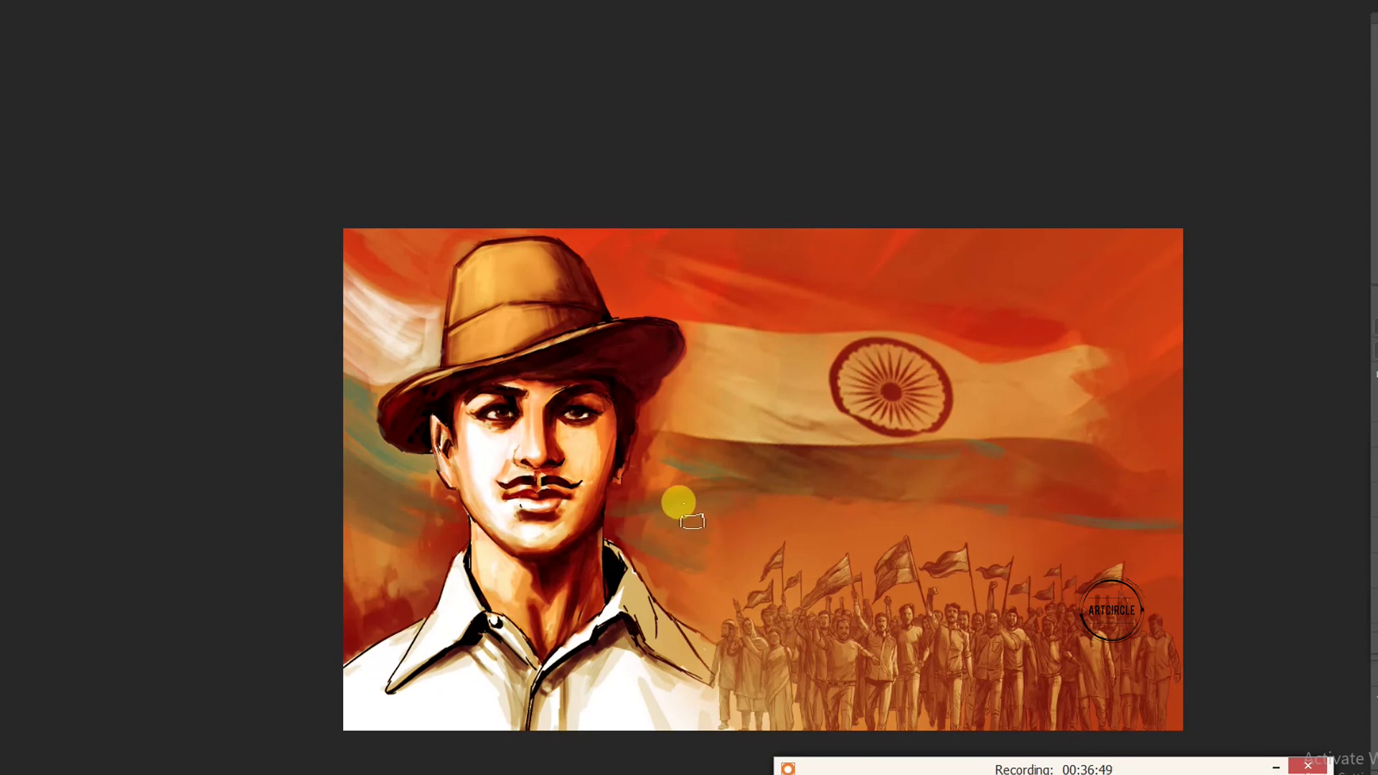
# Redden the sky above the flag and repaint the flag's right side with sampled colours
pyautogui.press('alt')
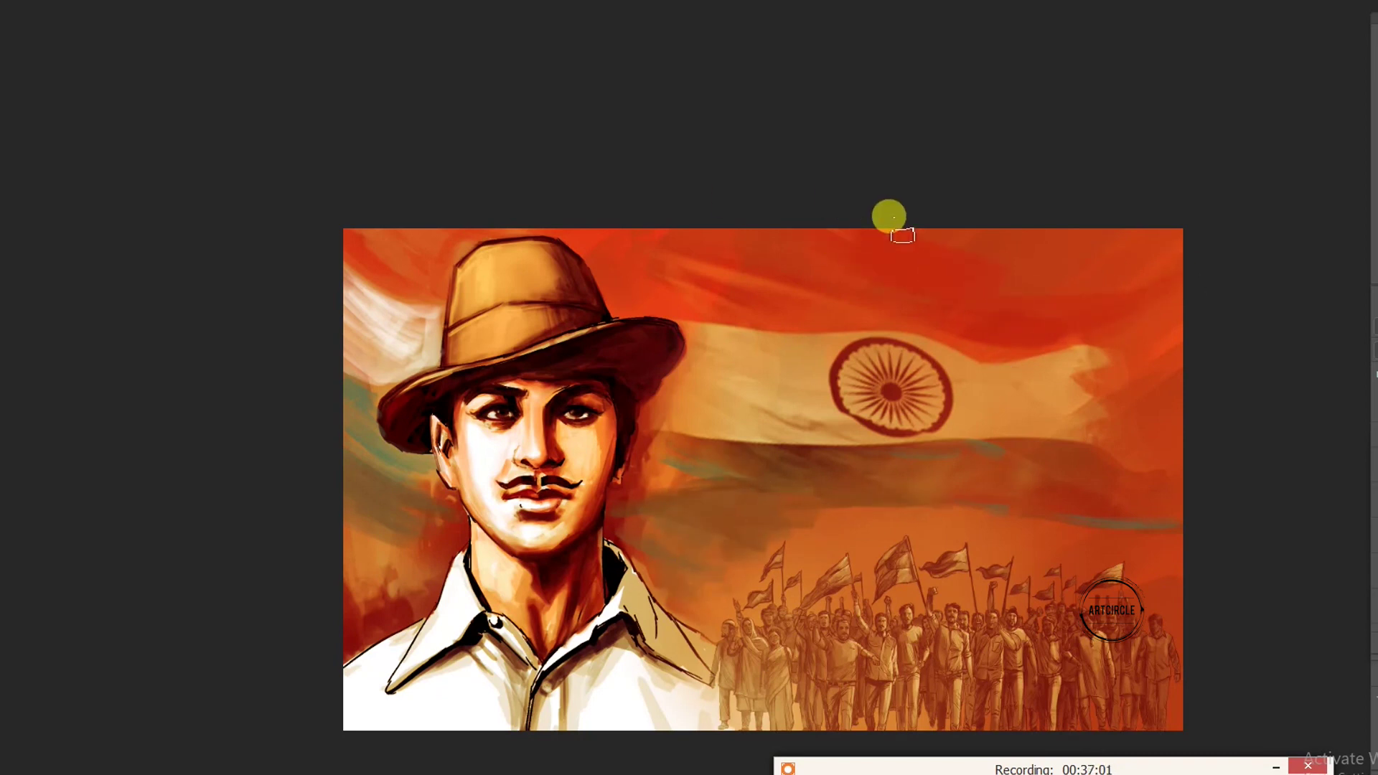
pyautogui.moveTo(1052, 259); pyautogui.dragTo(935, 338)
pyautogui.moveTo(1210, 283); pyautogui.dragTo(1143, 428)
pyautogui.moveTo(1208, 320); pyautogui.dragTo(1040, 394)
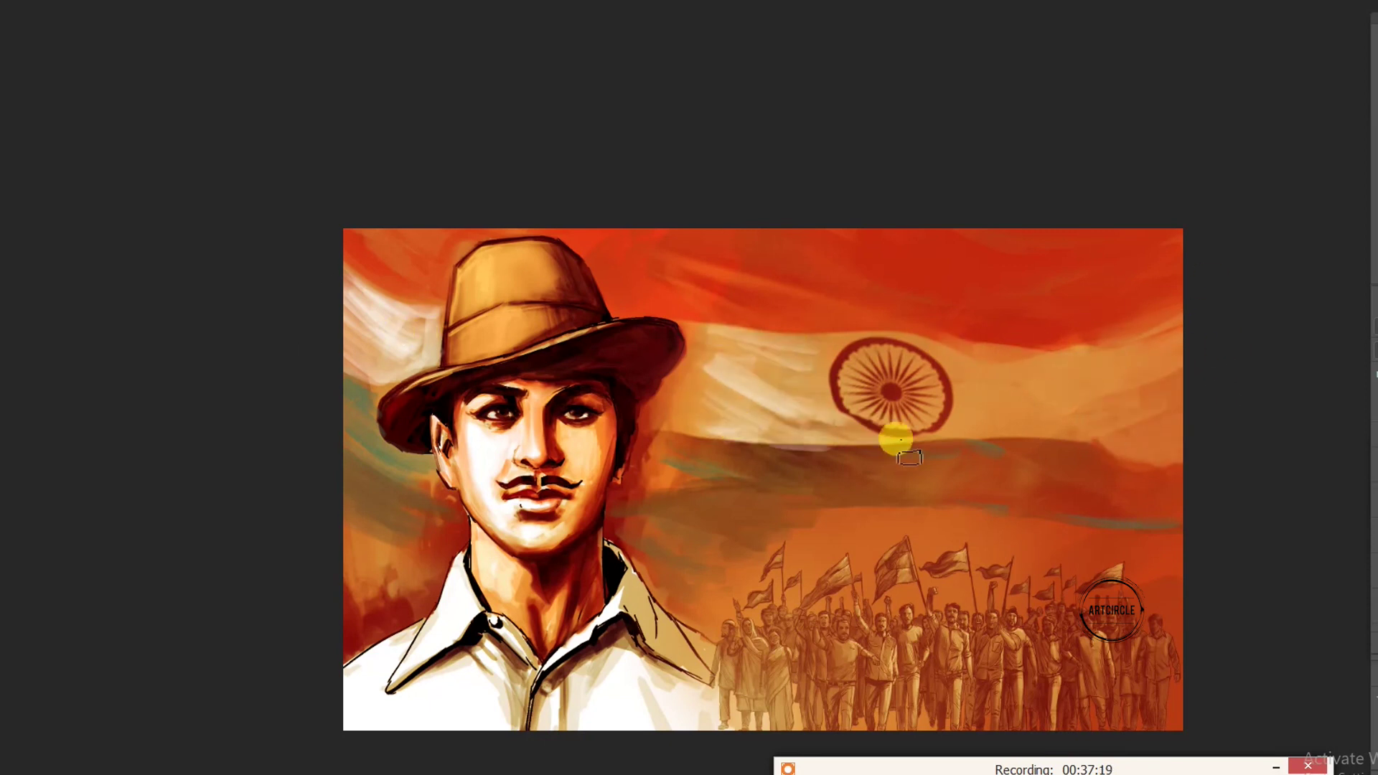
pyautogui.press('alt')
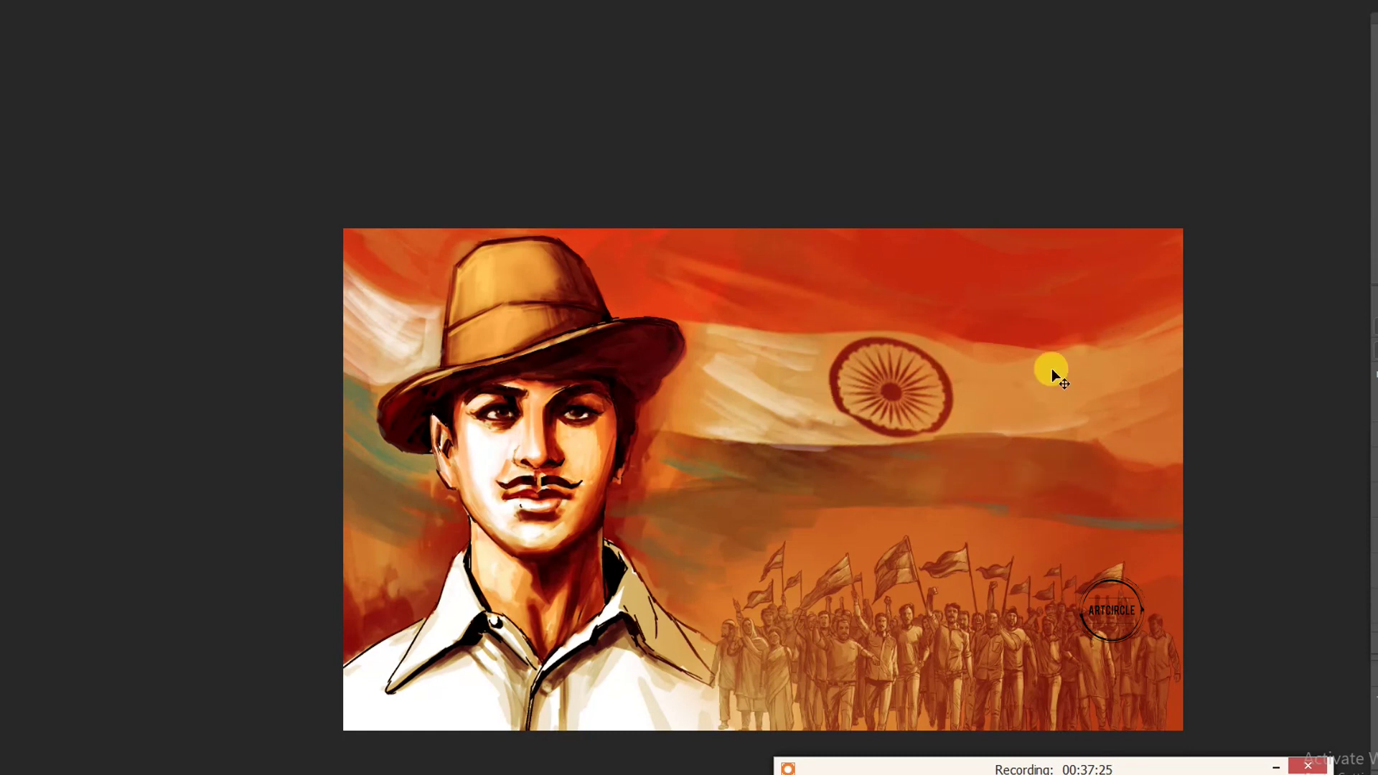
# Shrink the word IN and make BHAGAT SINGH much larger in the title
pyautogui.moveTo(966, 492); pyautogui.dragTo(907, 409)
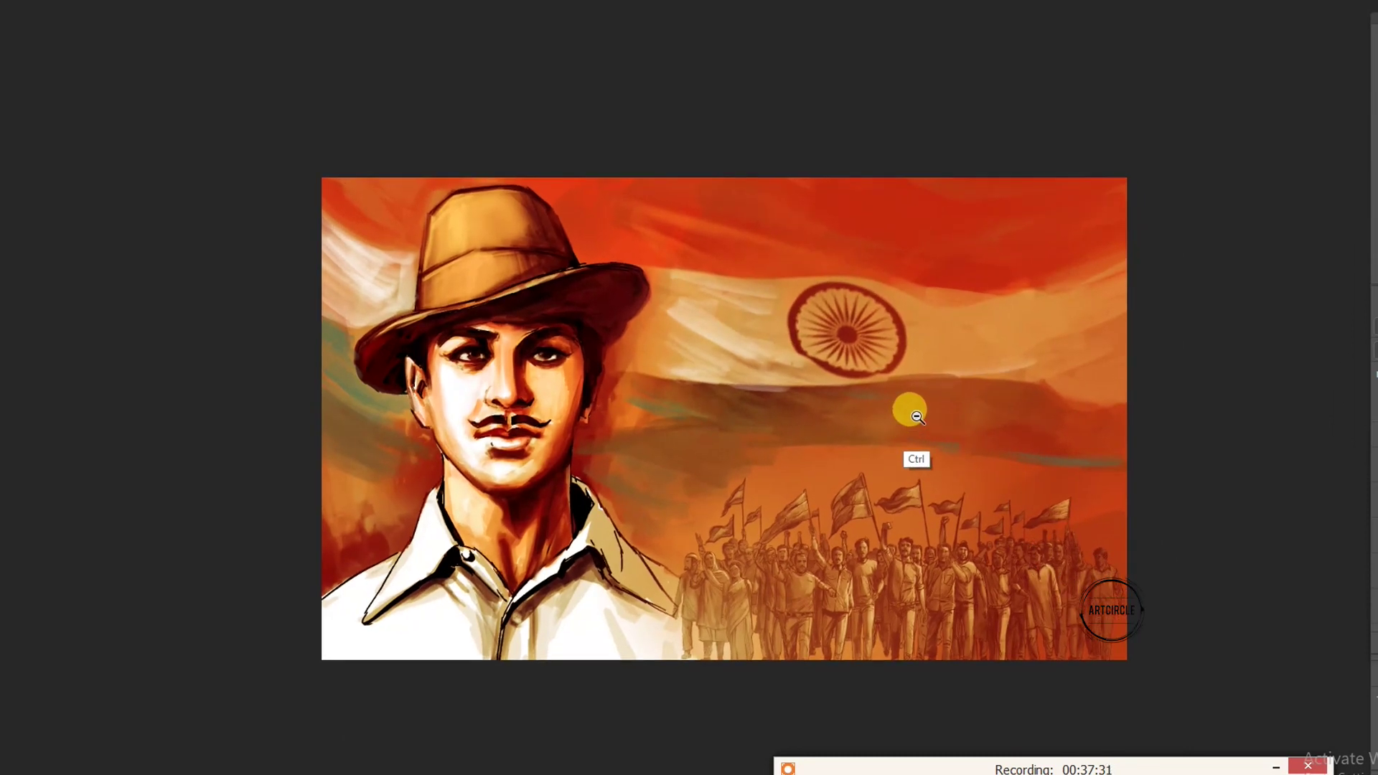
pyautogui.scroll(2, 907, 409)
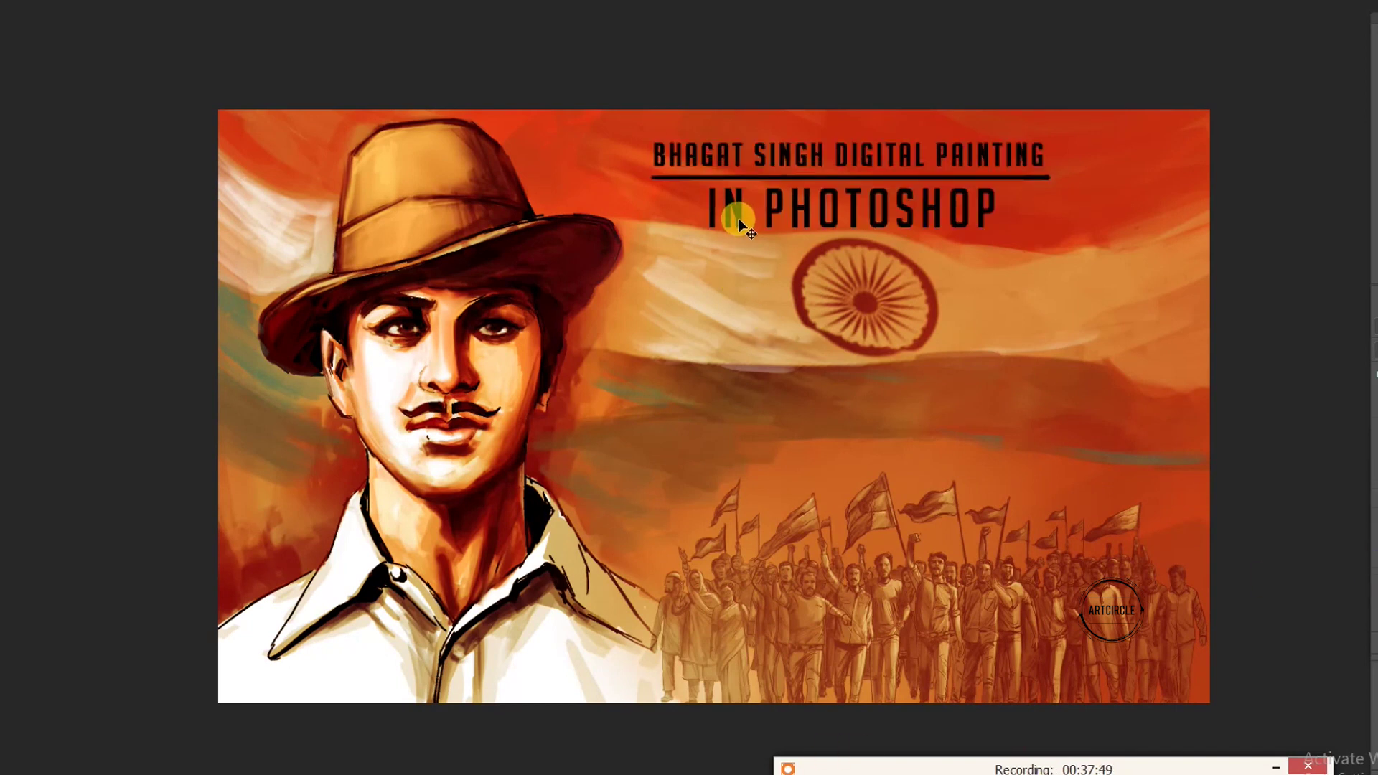
pyautogui.doubleClick(724, 210)
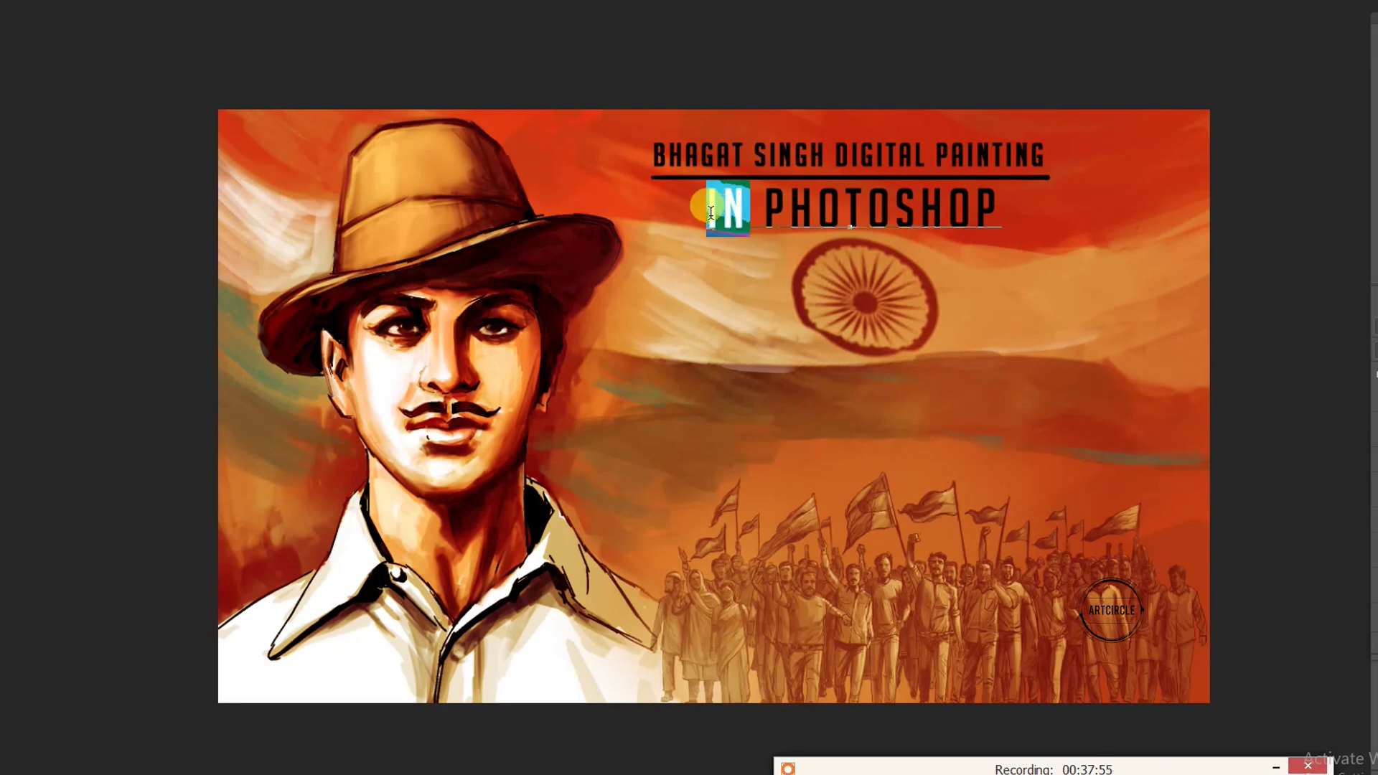
pyautogui.hotkey('ctrl', 't')
pyautogui.moveTo(1254, 179); pyautogui.dragTo(1252, 179)
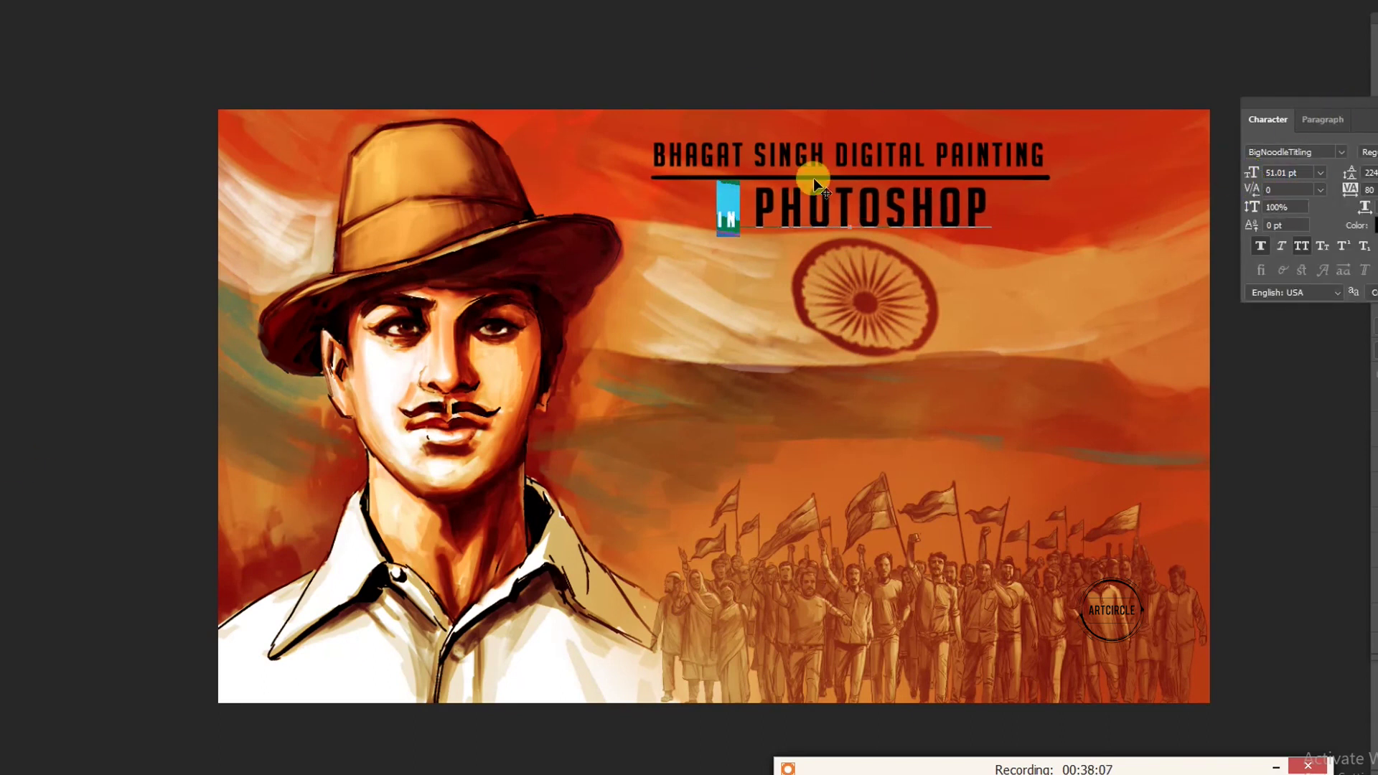
pyautogui.click(627, 181)
pyautogui.moveTo(825, 157); pyautogui.dragTo(652, 157)
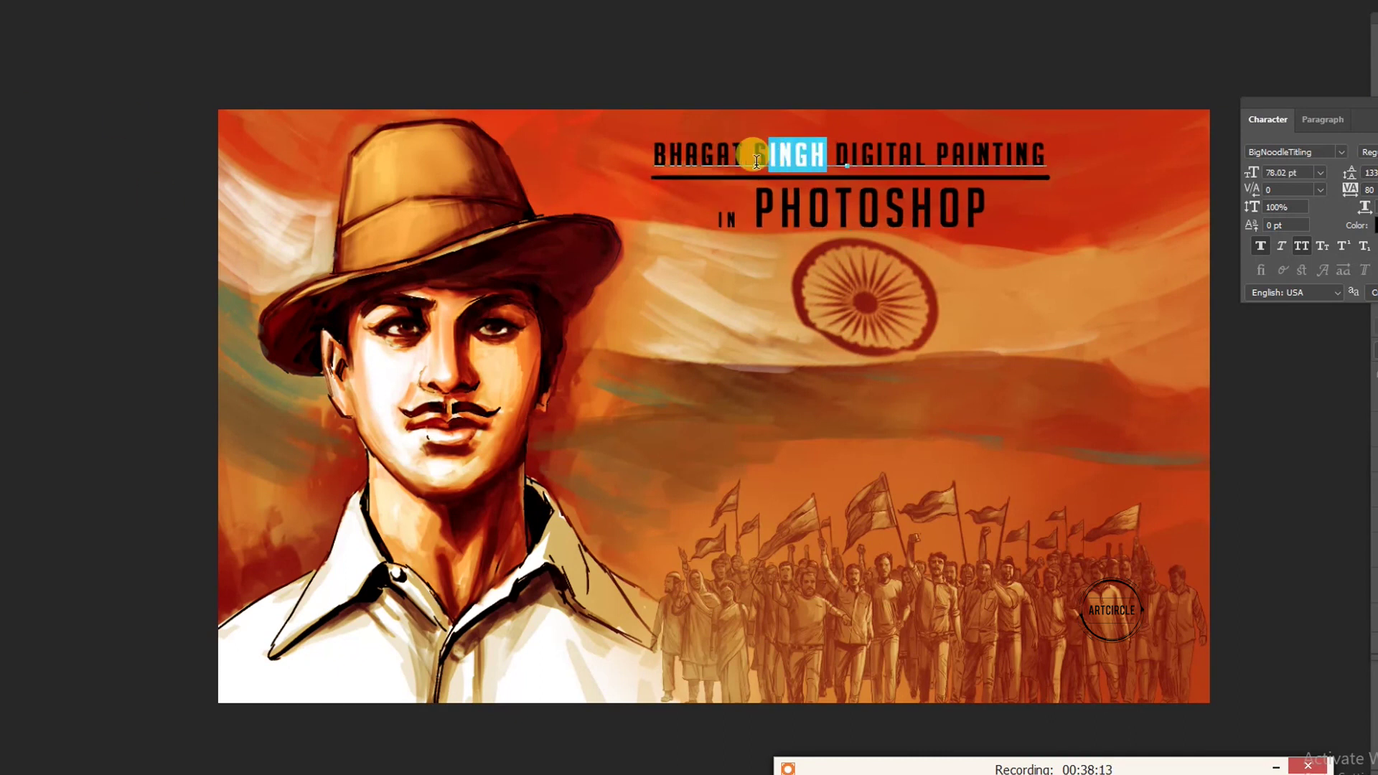
pyautogui.moveTo(1256, 183); pyautogui.dragTo(1292, 183)
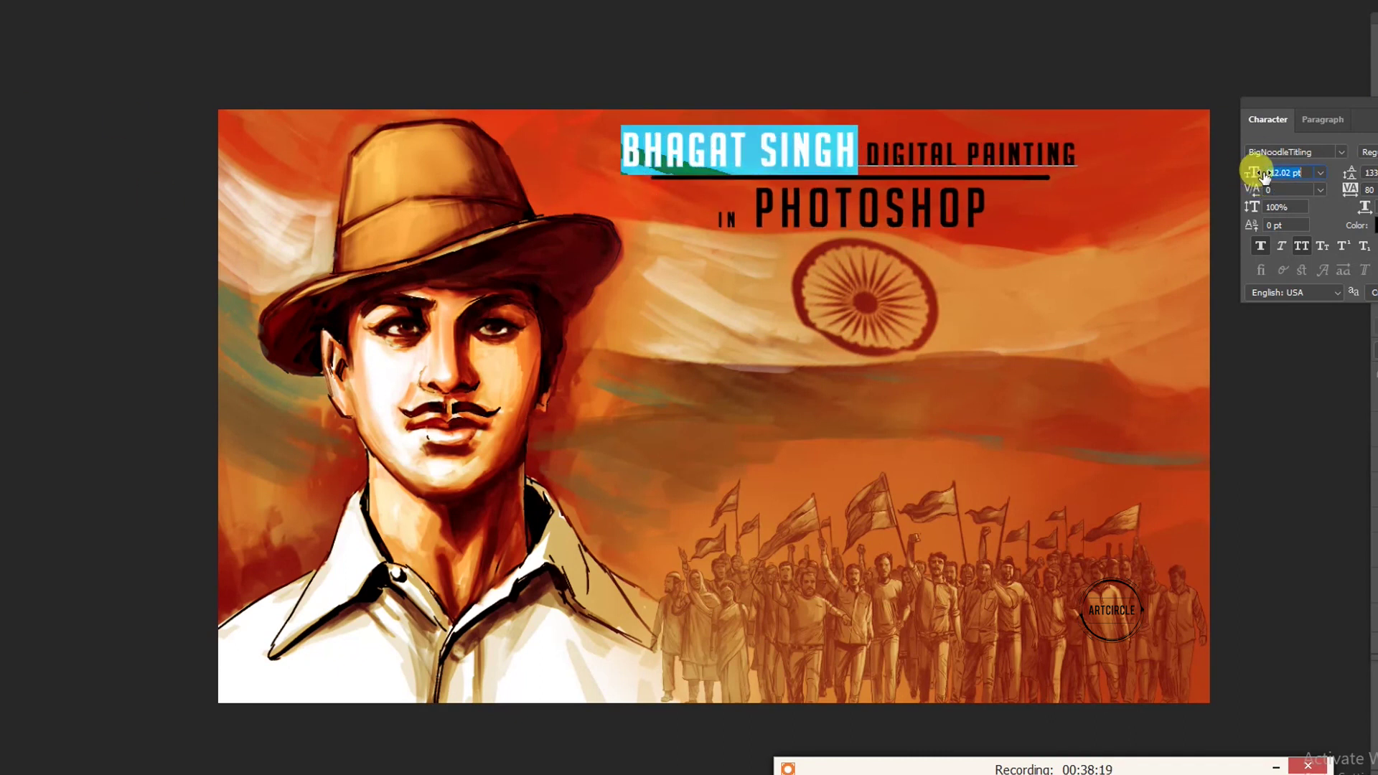
pyautogui.click(15, 52)
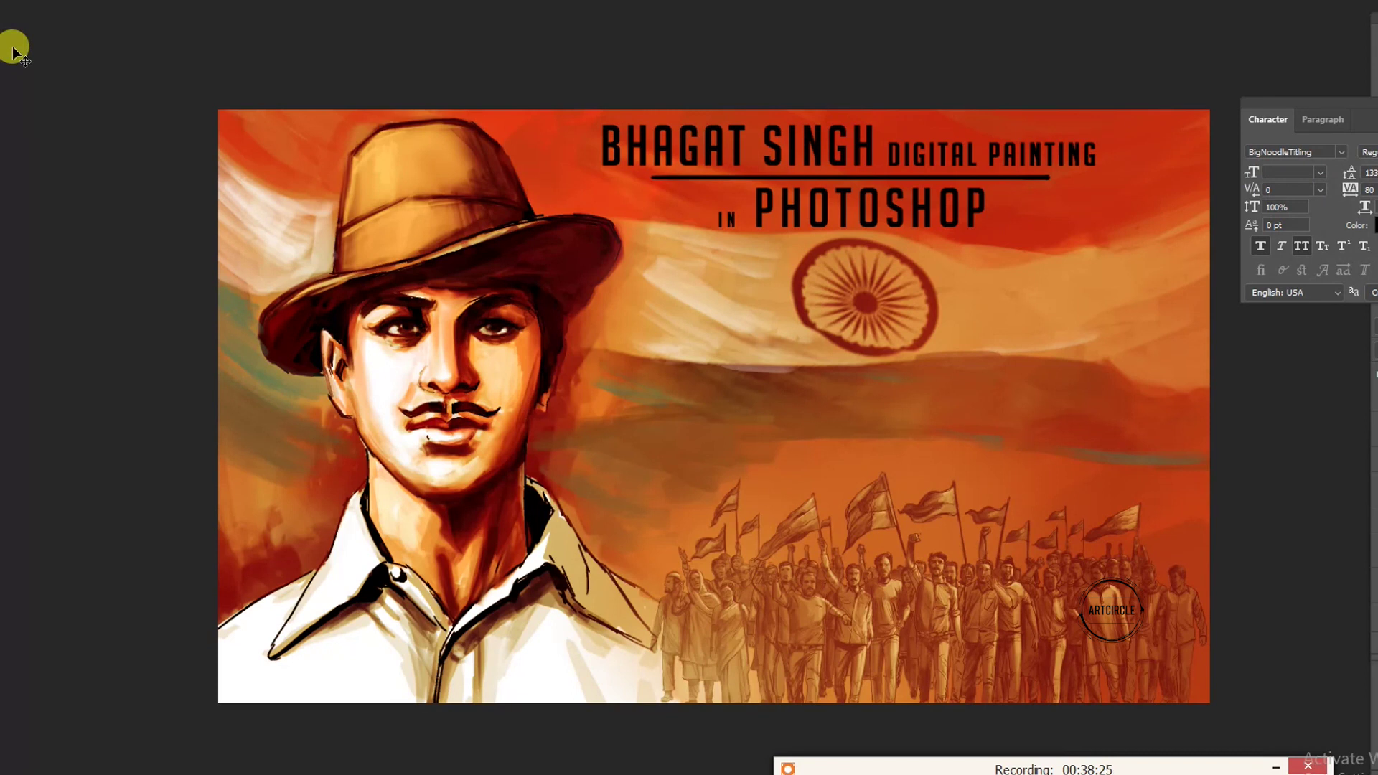
# Move DIGITAL PAINTING to the second line, shrink the title, and place it below the chakra
pyautogui.moveTo(891, 156); pyautogui.dragTo(1101, 151)
pyautogui.hotkey('ctrl', 'c')
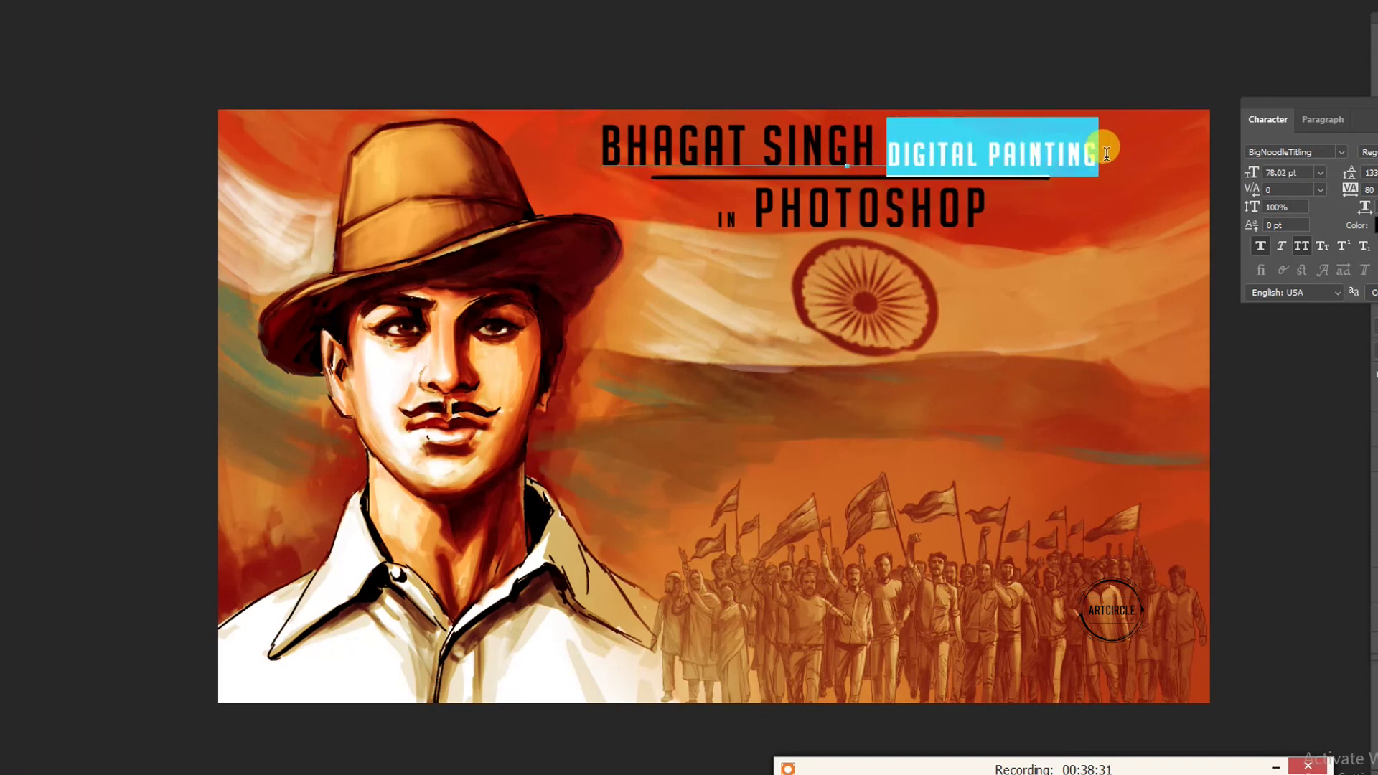
pyautogui.press('BackSpace')
pyautogui.doubleClick(707, 212)
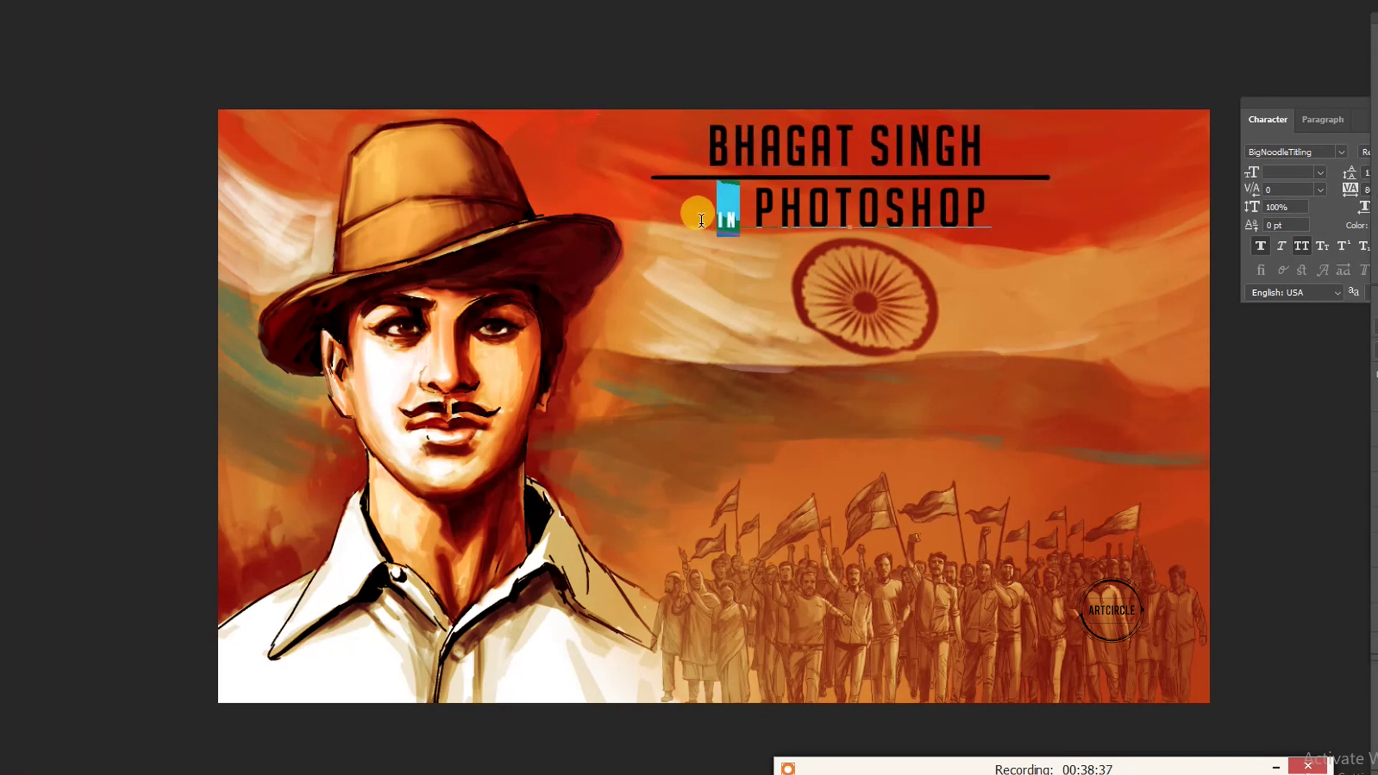
pyautogui.hotkey('ctrl', 'v')
pyautogui.write('|N')
pyautogui.hotkey('ctrl', 'Return')
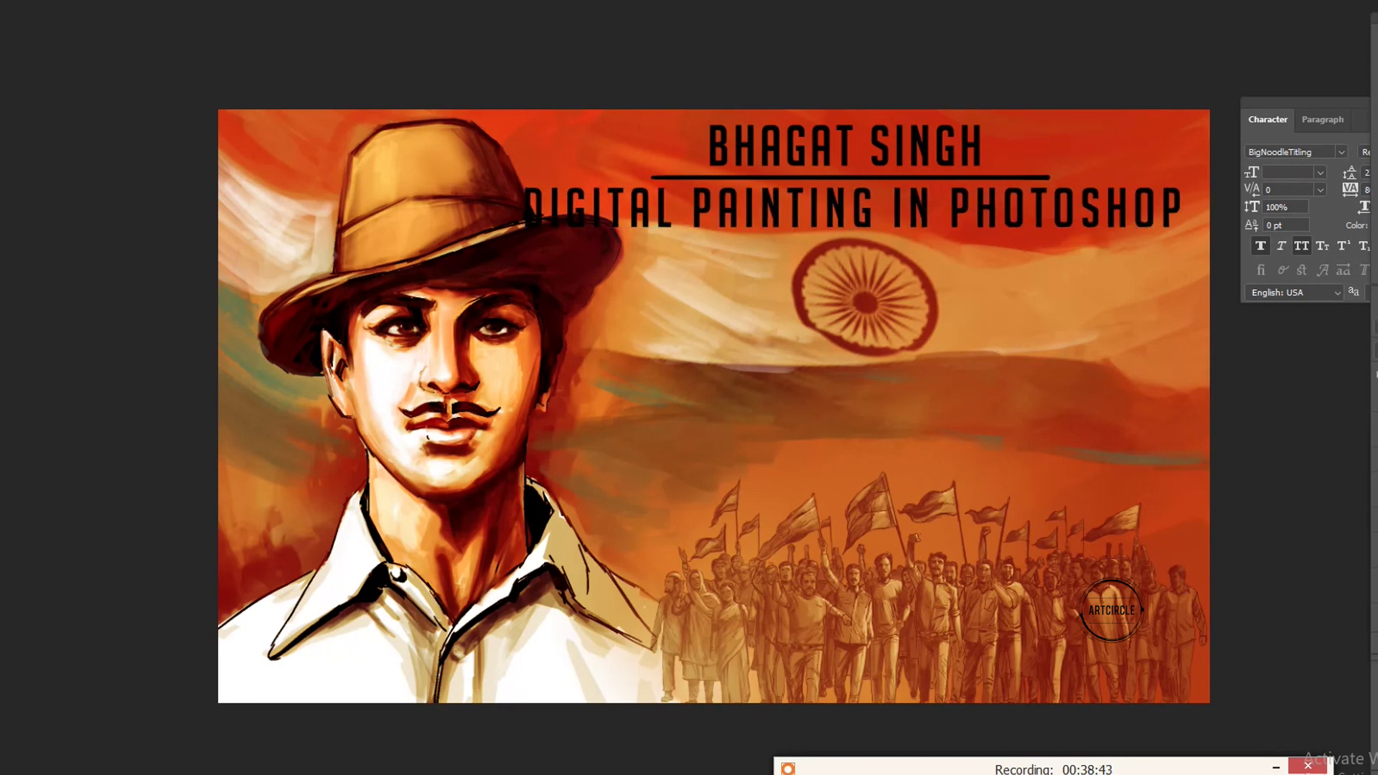
pyautogui.moveTo(1133, 129); pyautogui.dragTo(1036, 172)
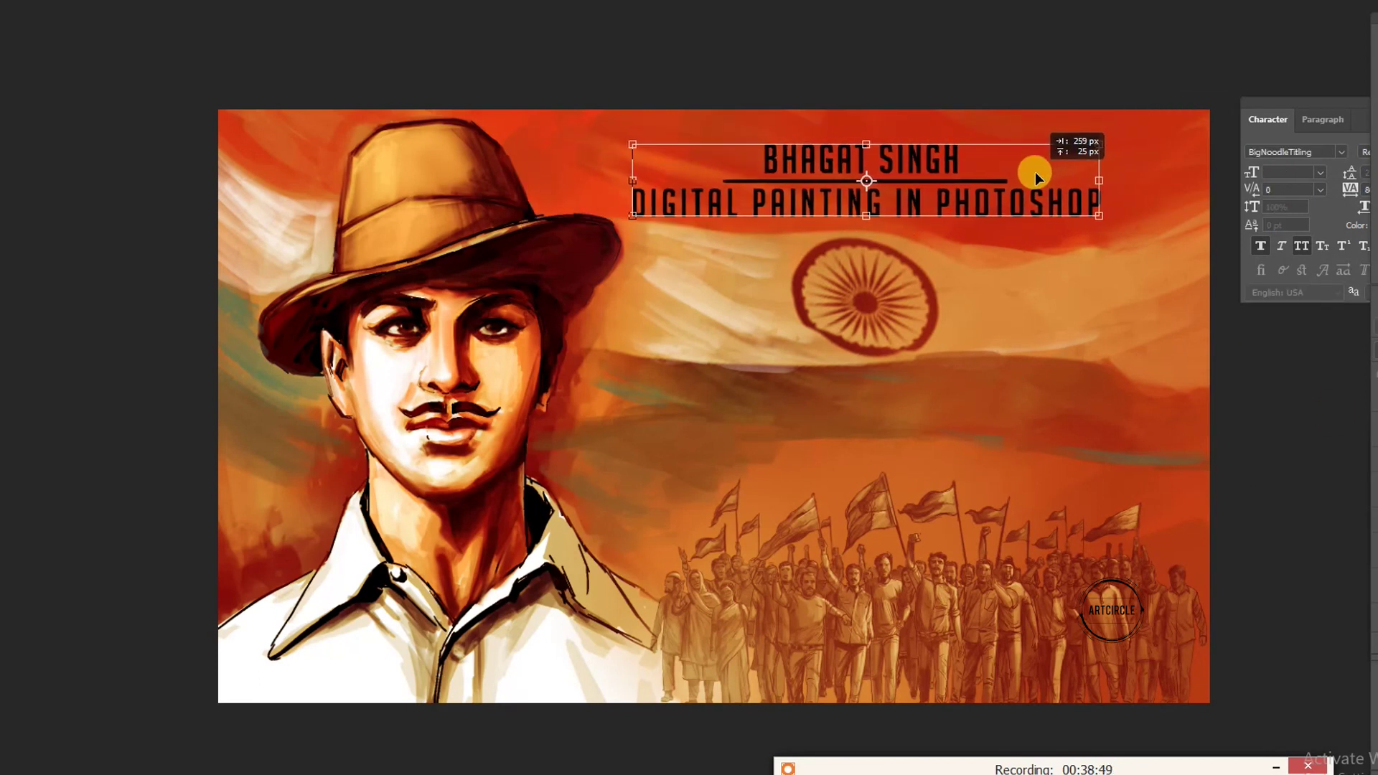
pyautogui.moveTo(949, 228); pyautogui.dragTo(969, 490)
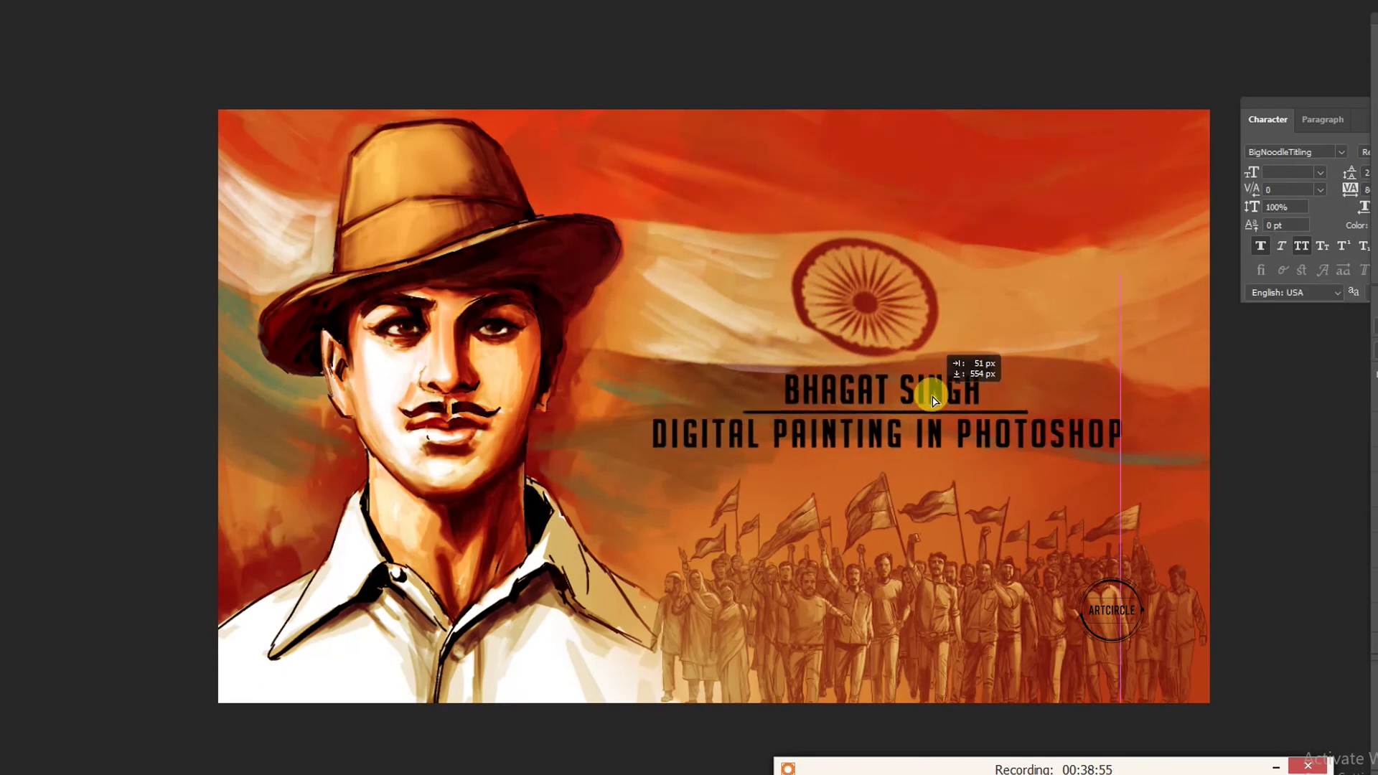